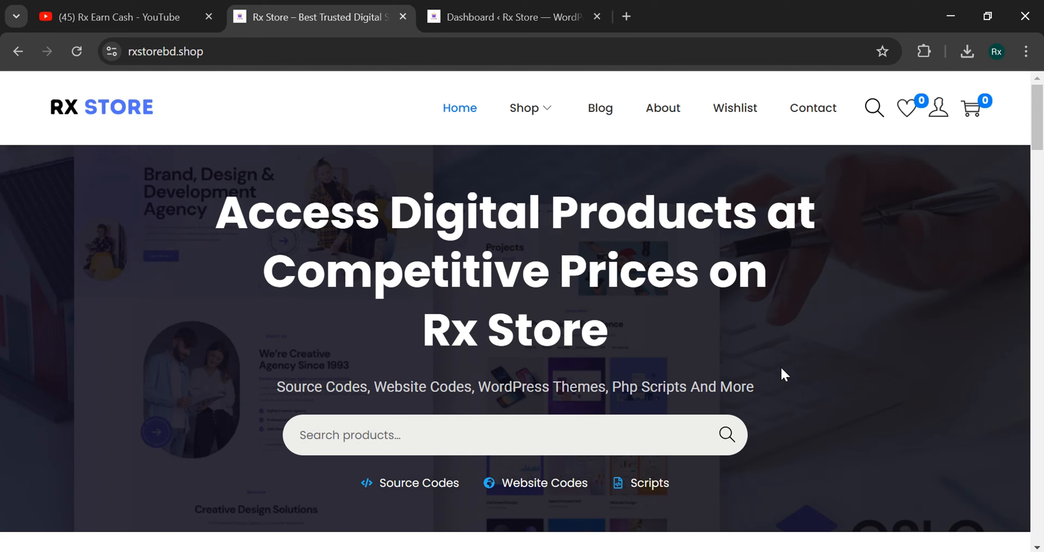
- Read over the current page's hero heading and subtitle, scrolling briefly through the page
drag(256, 392, 736, 387)
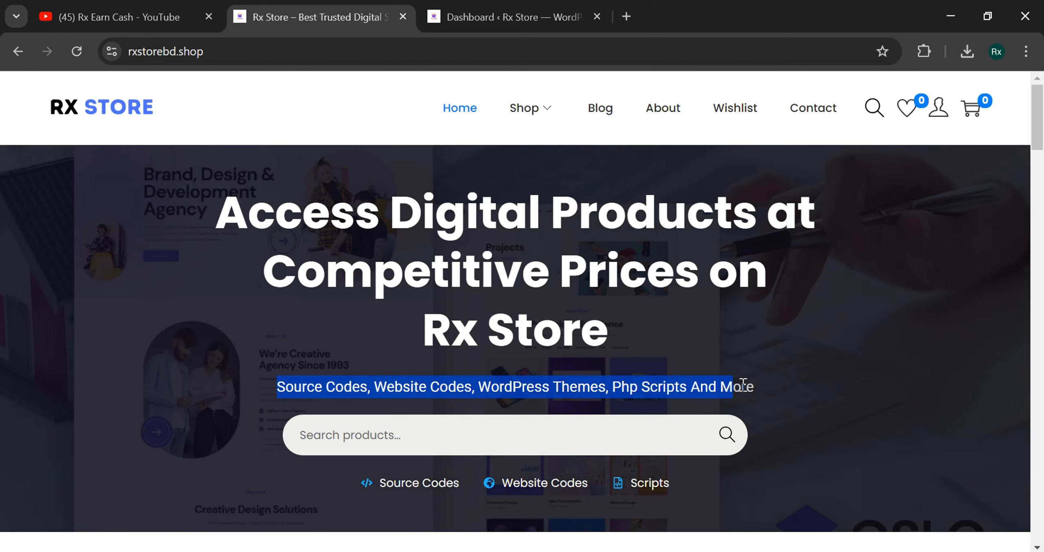
click(528, 264)
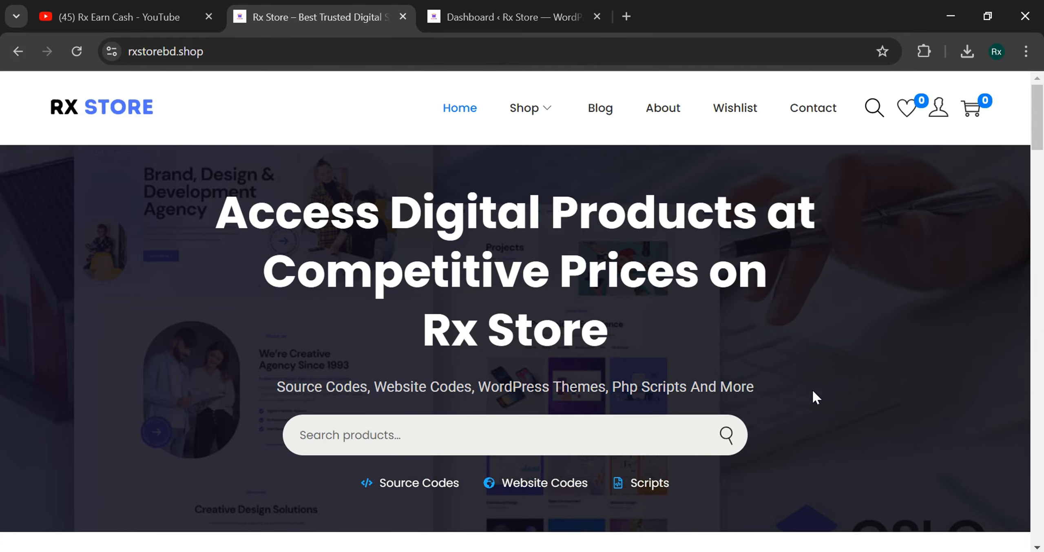
scroll(506, 310, down, 7)
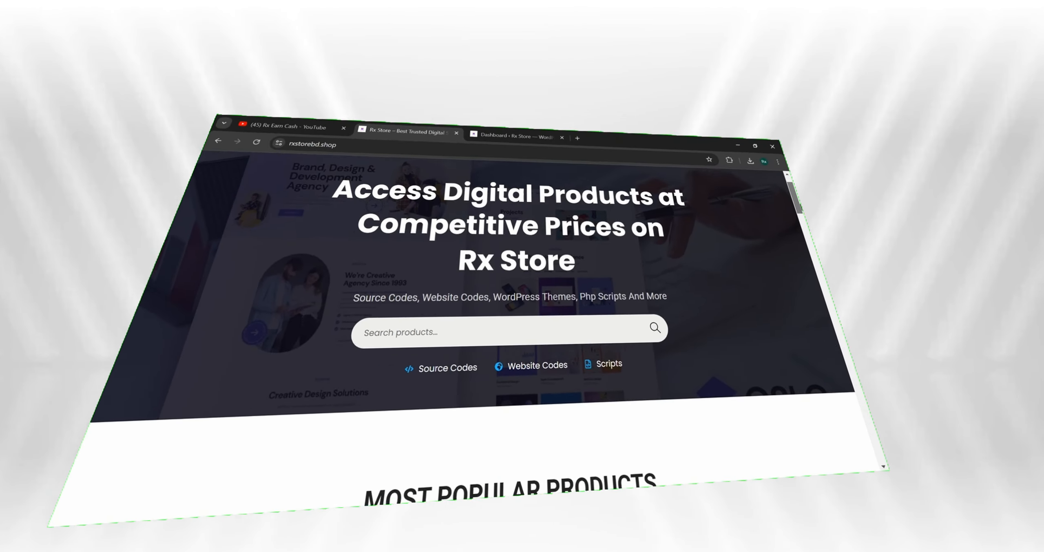
scroll(517, 326, down, 10)
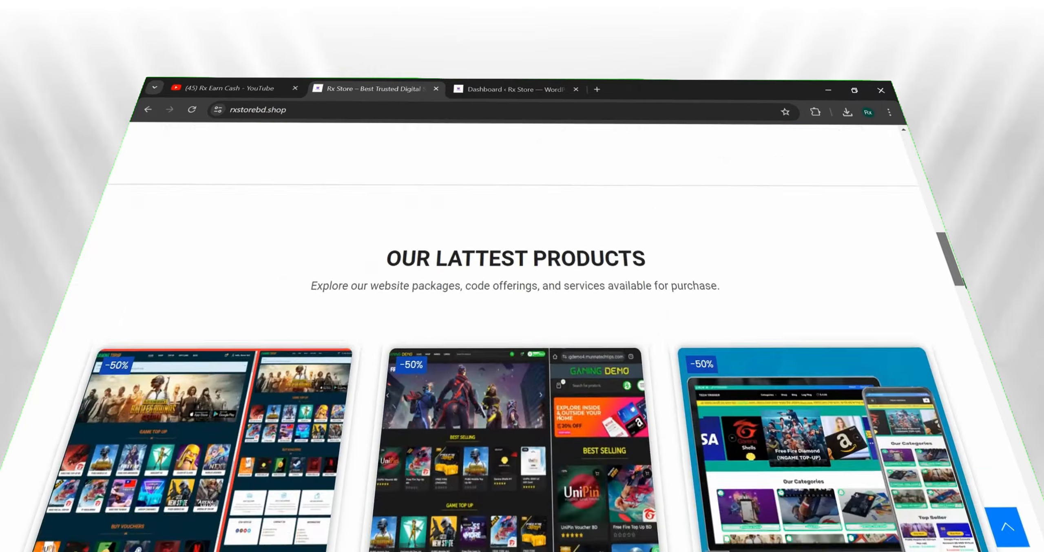
scroll(456, 254, down, 5)
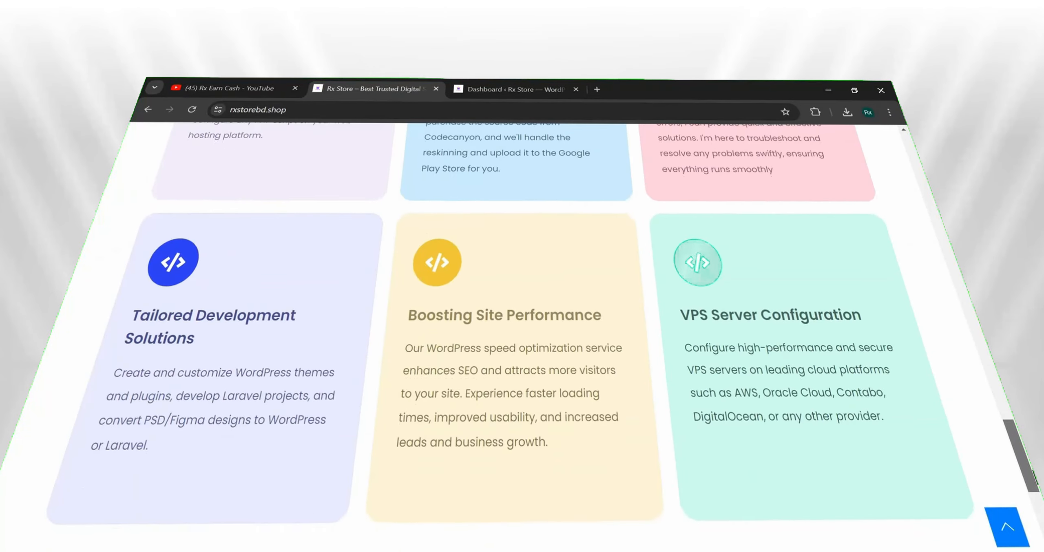
scroll(457, 253, up, 20)
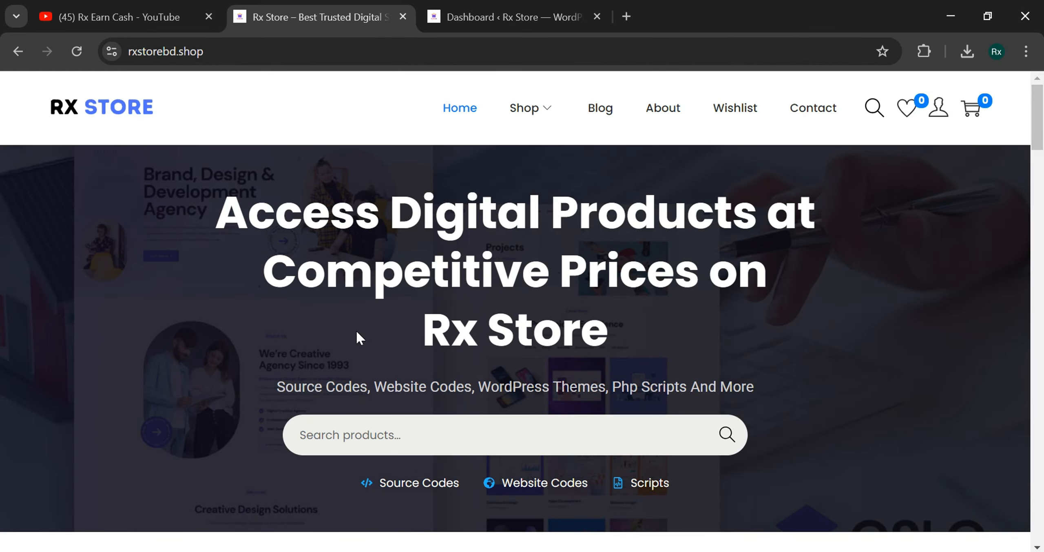
drag(216, 213, 645, 318)
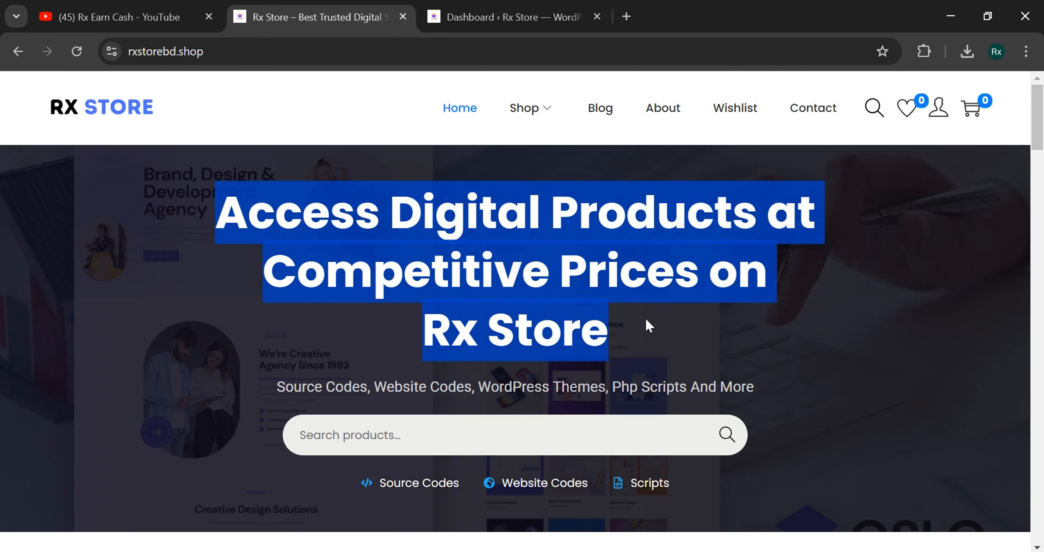
click(648, 318)
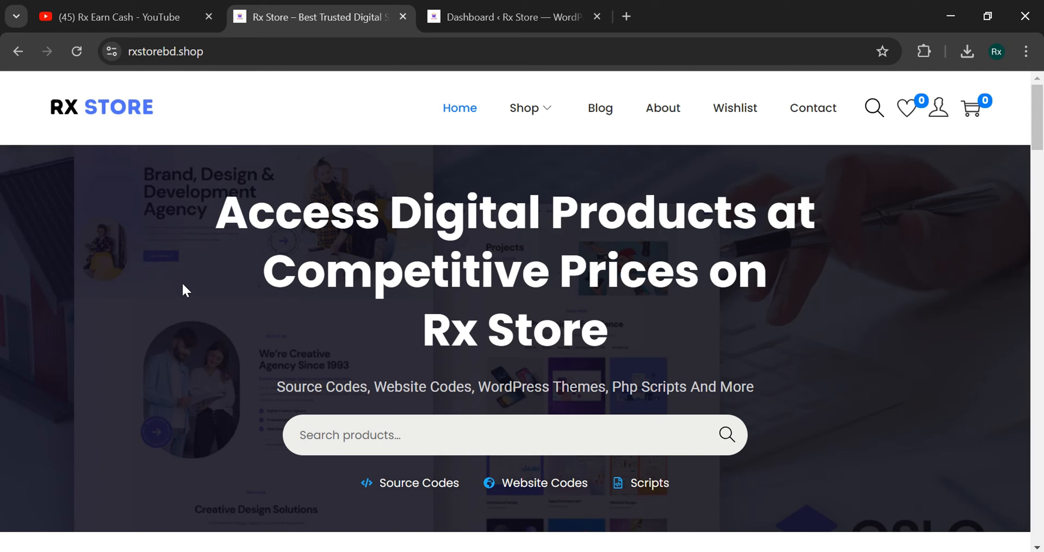
- Load drutopay.com in a new tab and scroll down to its Pricing plans
click(630, 17)
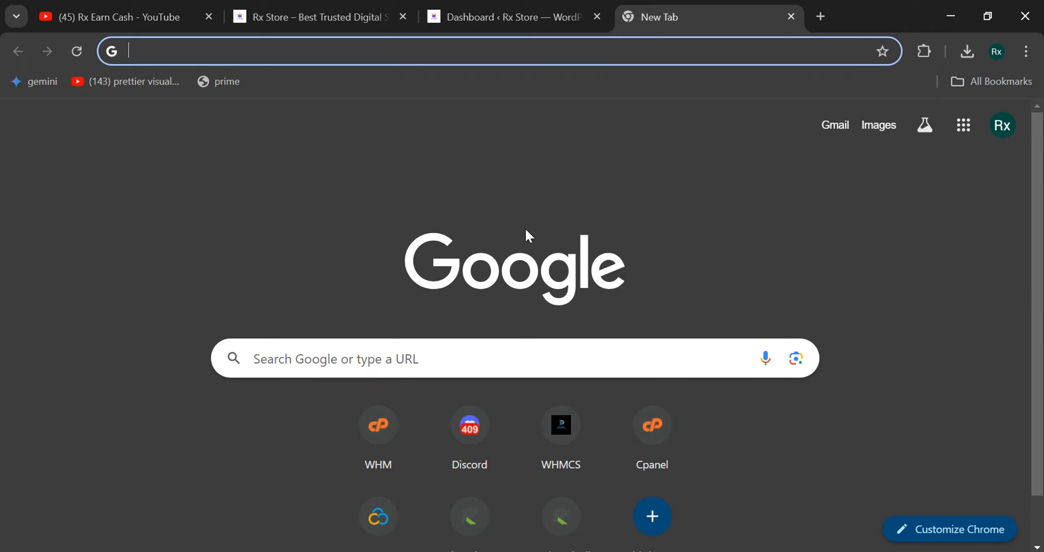
text(dru)
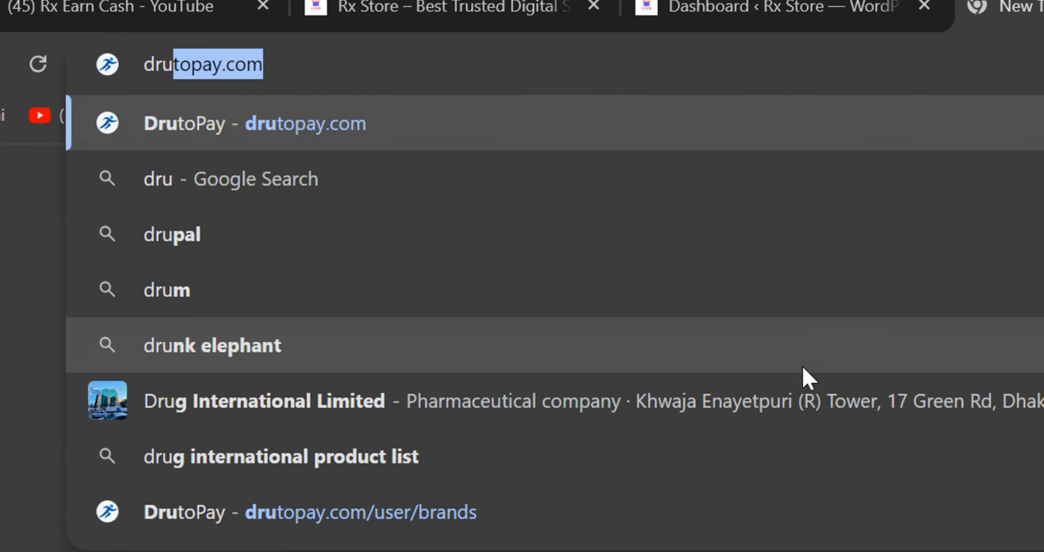
text(topay.com)
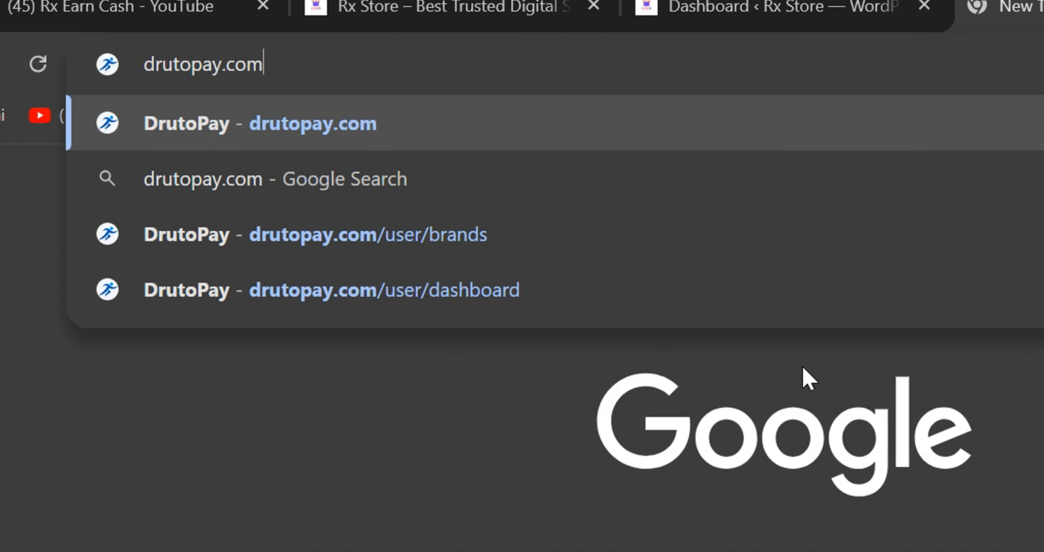
key(Return)
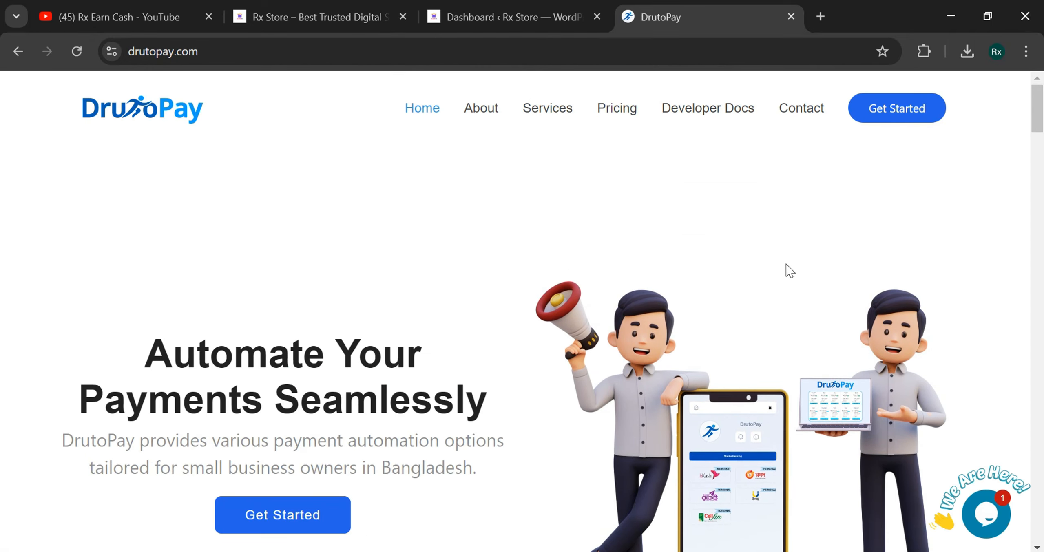
scroll(1040, 138, down, 10)
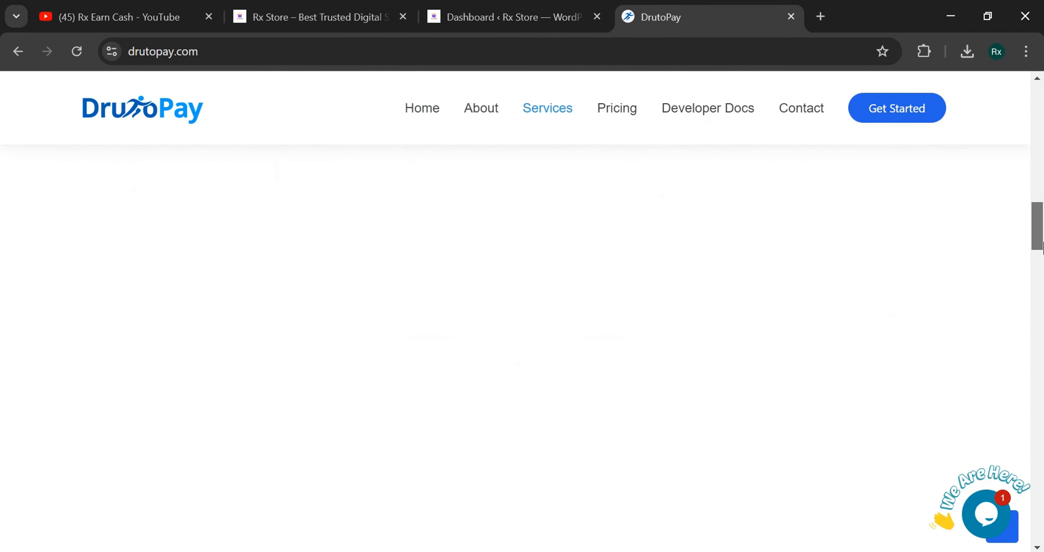
drag(1041, 179, 1040, 100)
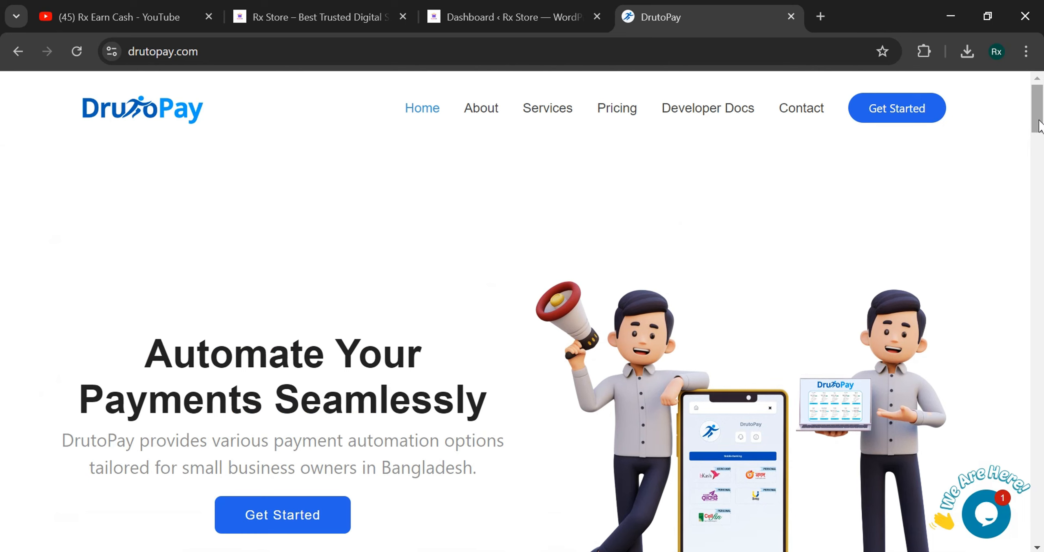
click(170, 51)
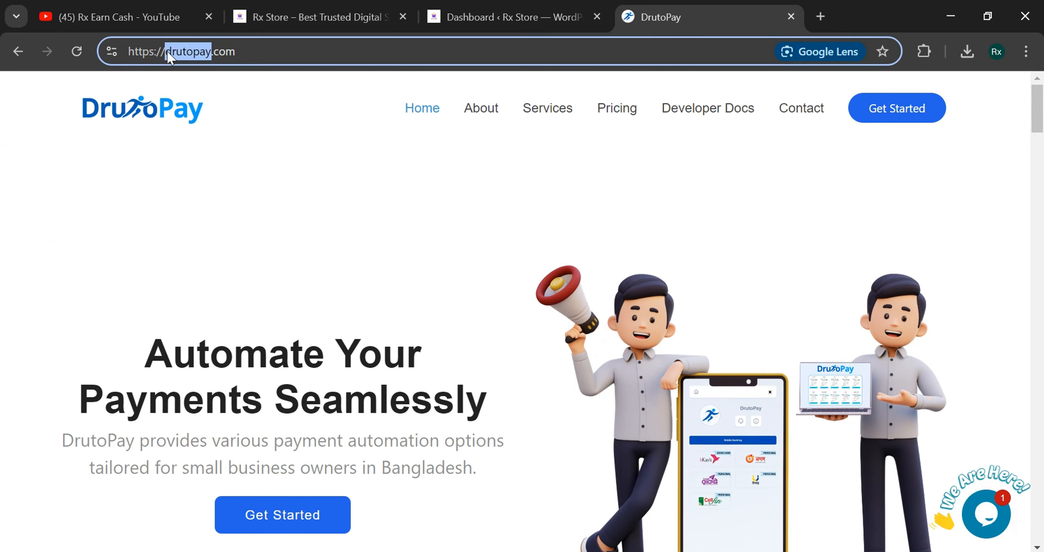
click(198, 79)
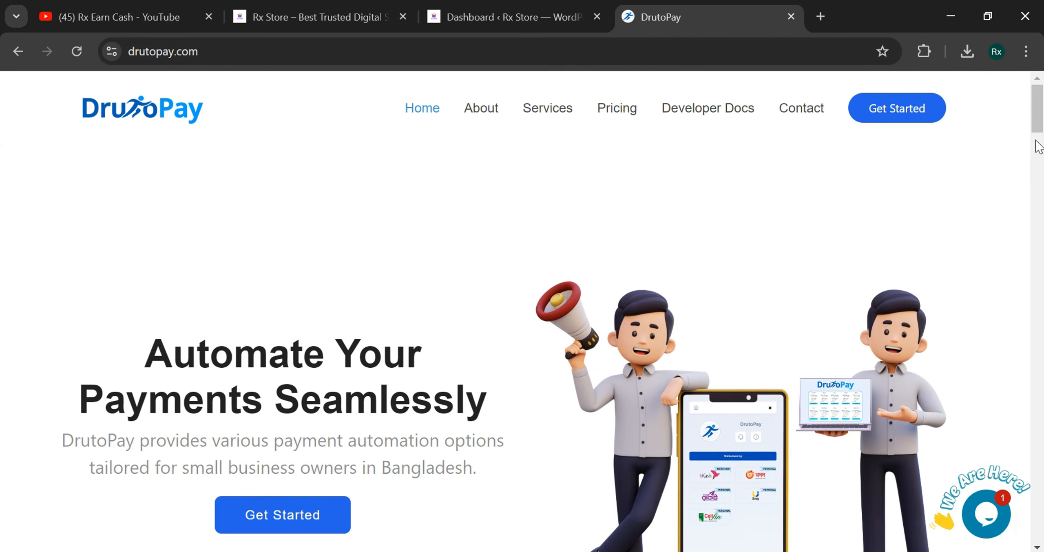
mouse_move(1041, 122)
mouse_down()
mouse_move(1039, 178)
mouse_move(1037, 108)
mouse_up()
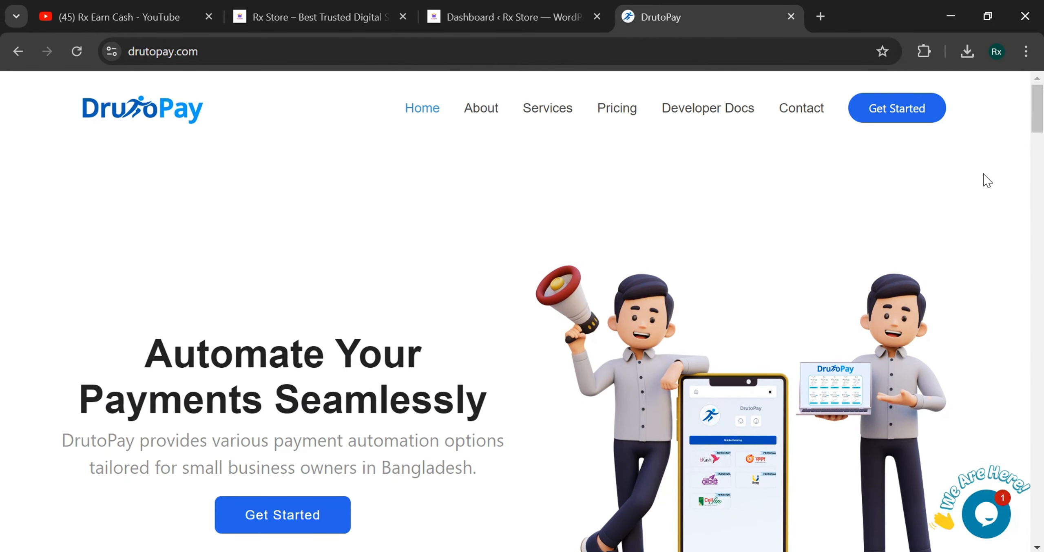
drag(1041, 126, 1043, 321)
scroll(1042, 310, down, 10)
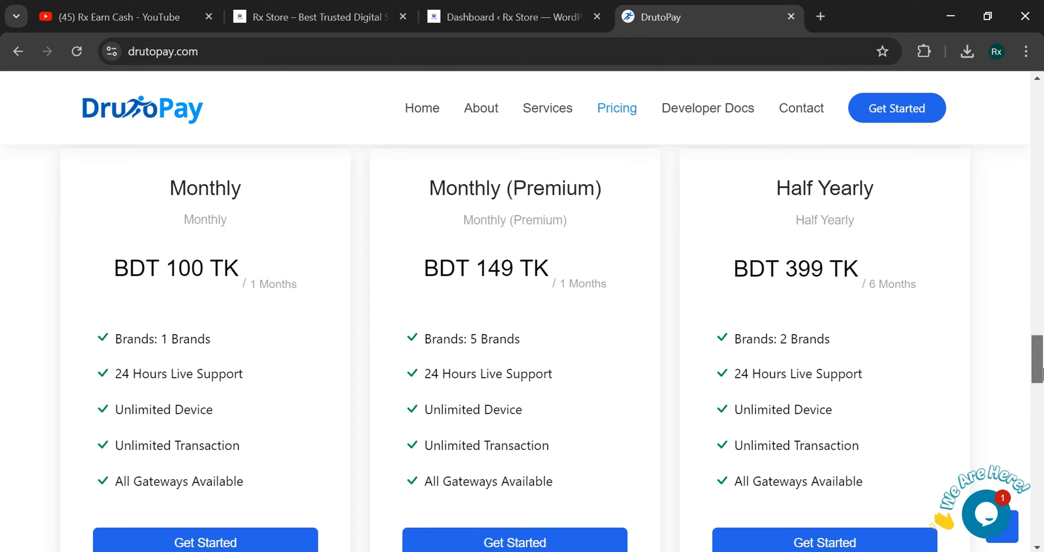
mouse_move(1038, 374)
mouse_down()
mouse_move(1041, 412)
mouse_move(1041, 364)
mouse_move(1041, 373)
mouse_up()
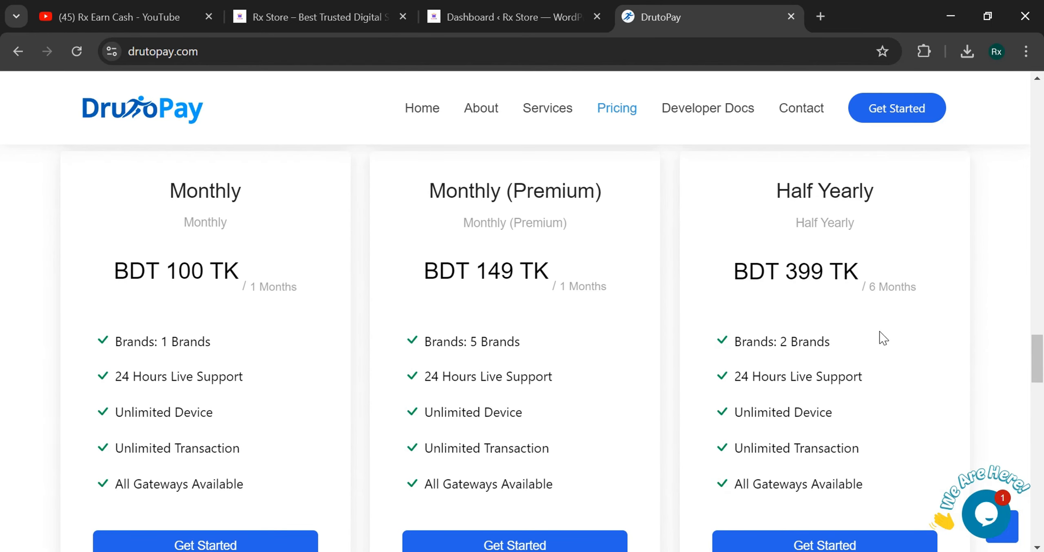
drag(709, 267, 917, 277)
click(917, 278)
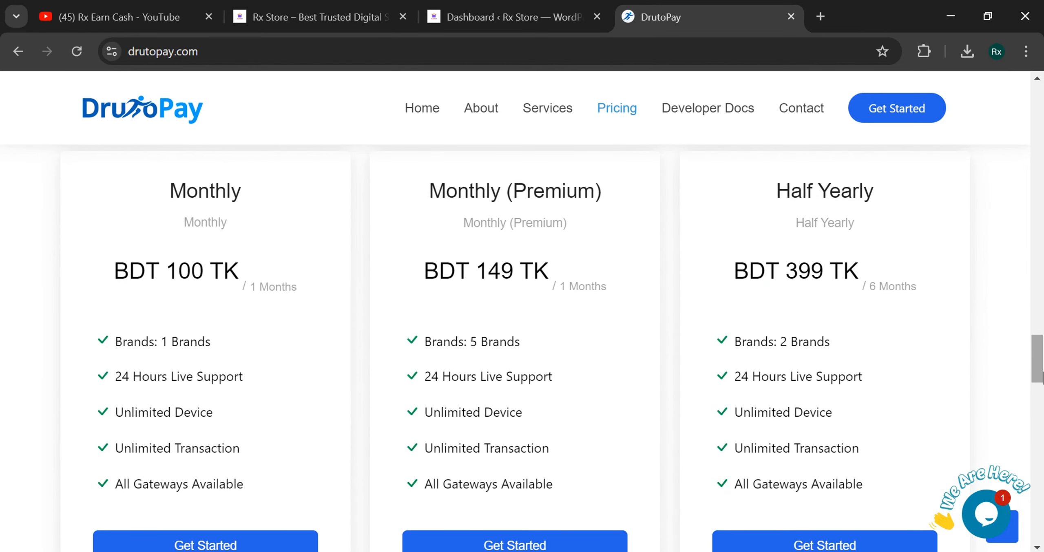
drag(1040, 376, 1042, 65)
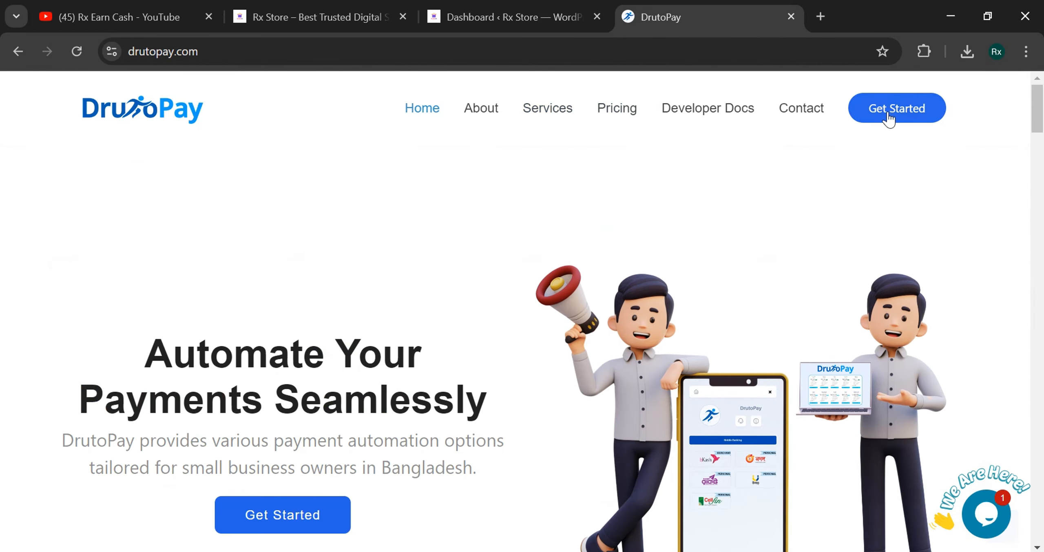
- Enter the dashboard via Get Started, check the profile menu, then go to Affiliates
click(889, 117)
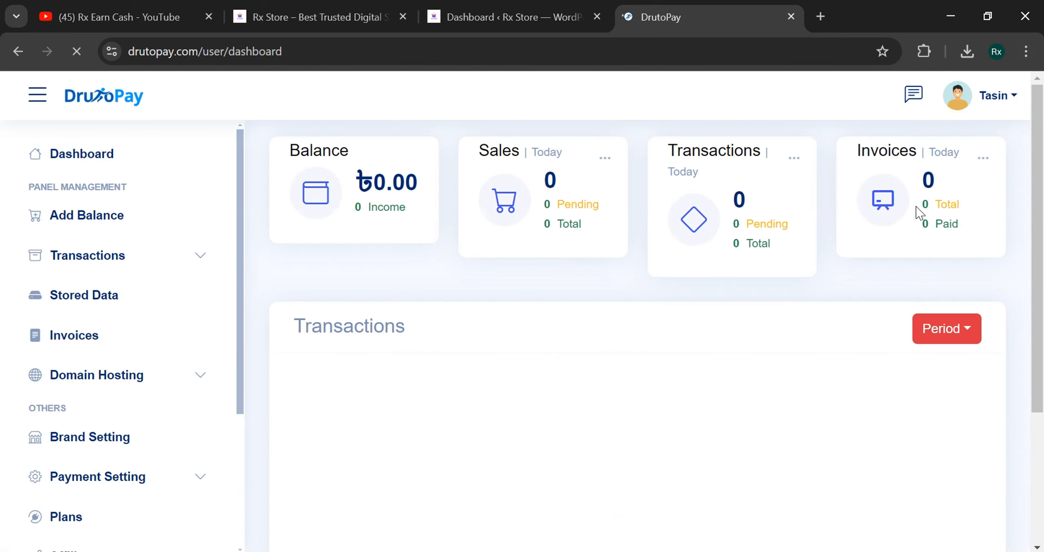
click(973, 109)
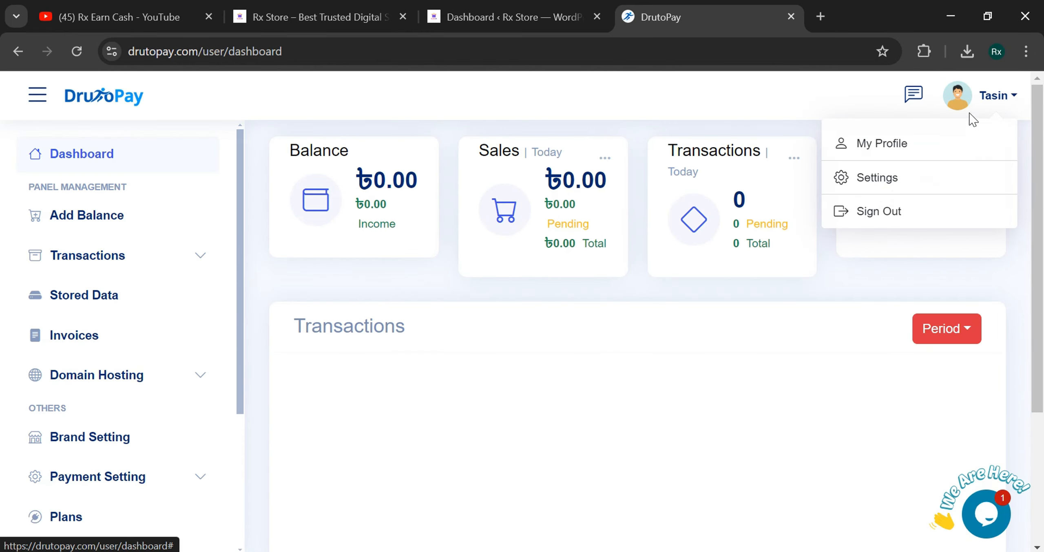
click(673, 286)
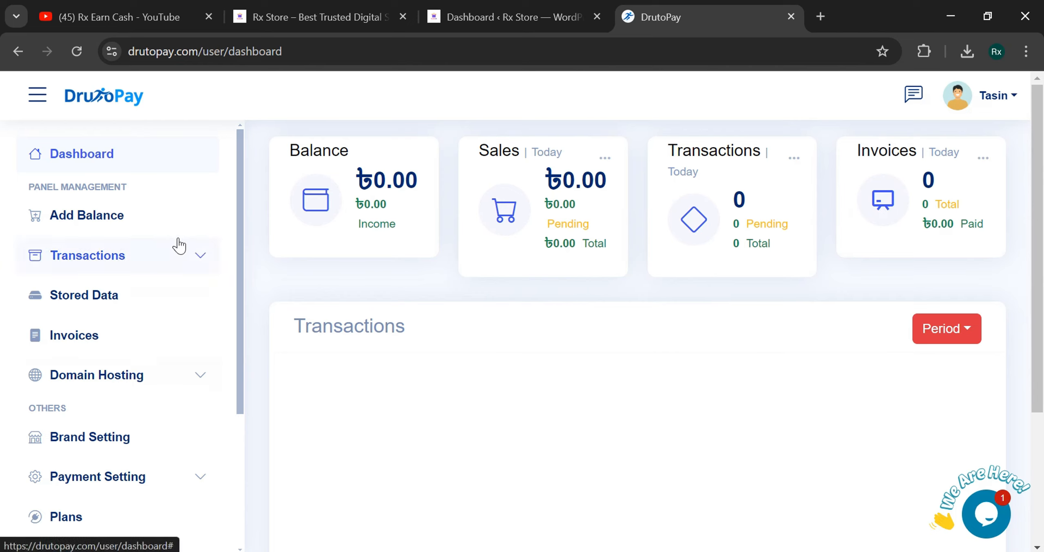
scroll(134, 345, down, 4)
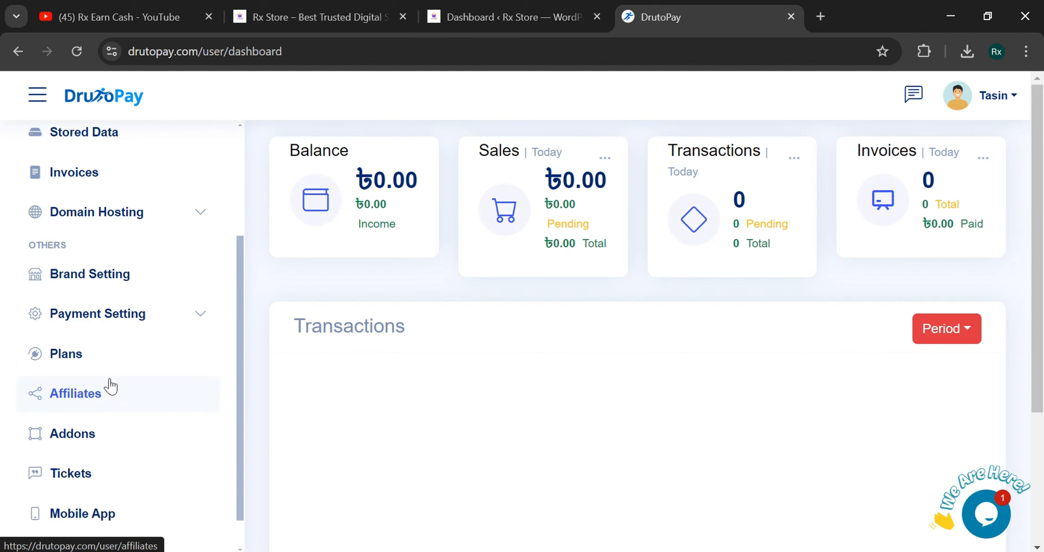
click(96, 364)
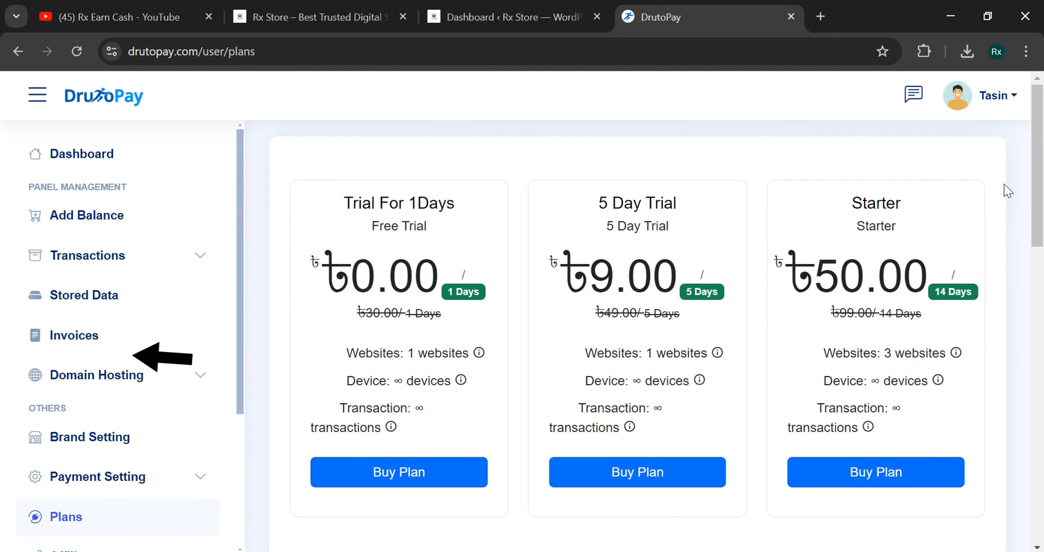
- Scroll down to the Half Yearly card and highlight its ৳399.00 price
drag(1038, 192, 1042, 311)
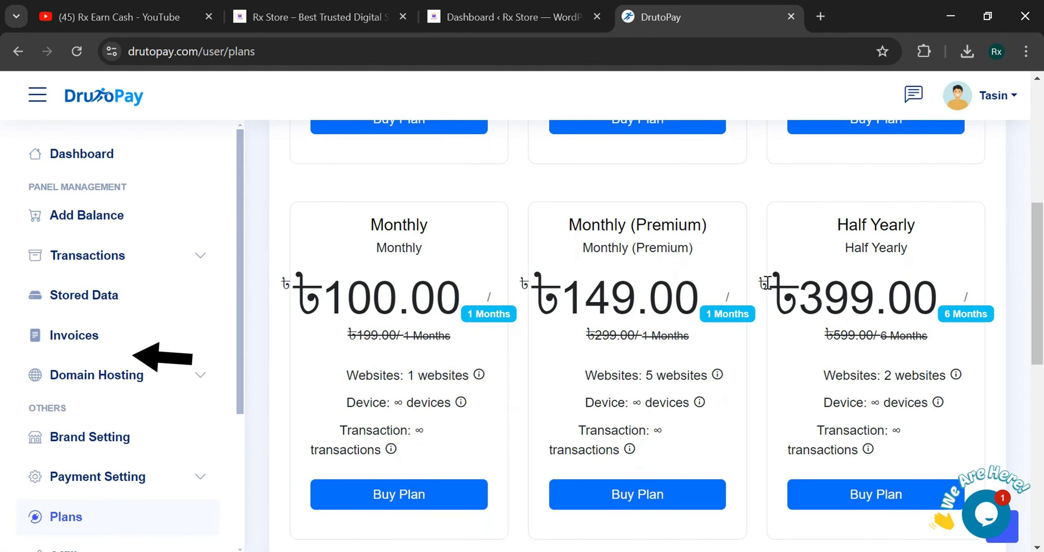
drag(779, 291, 937, 296)
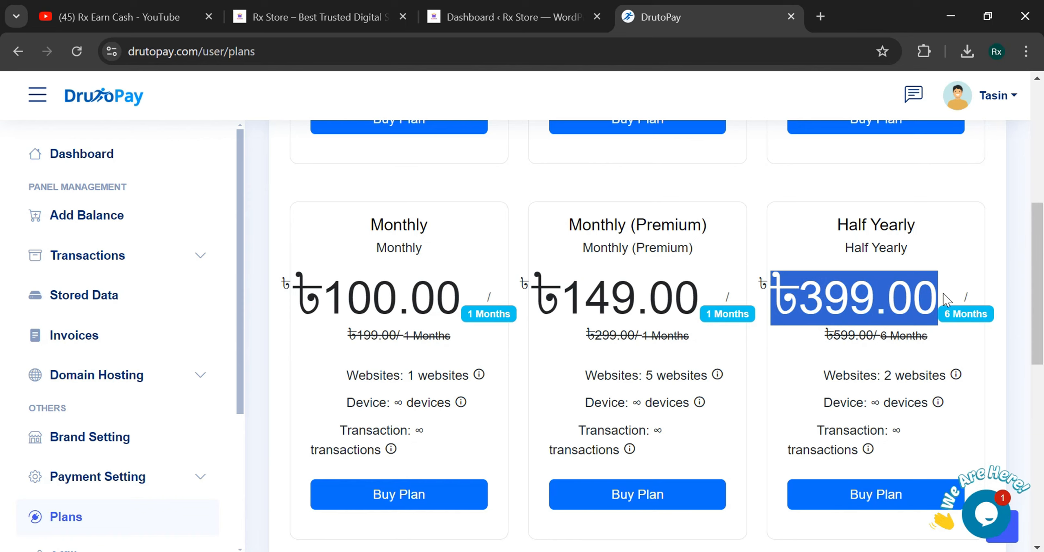
click(846, 289)
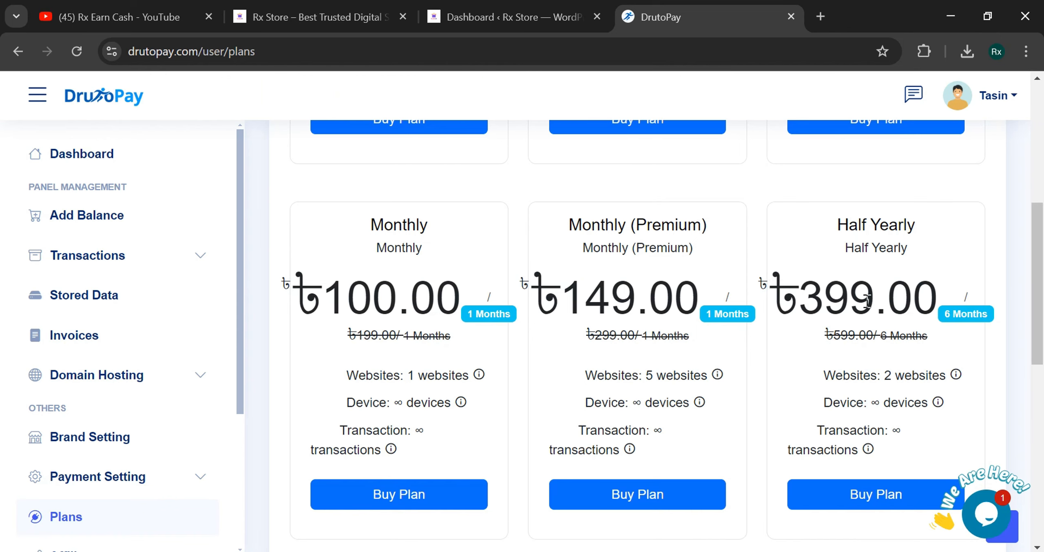
- Launch Windows Calculator from search and place it beside the plan prices
key(super)
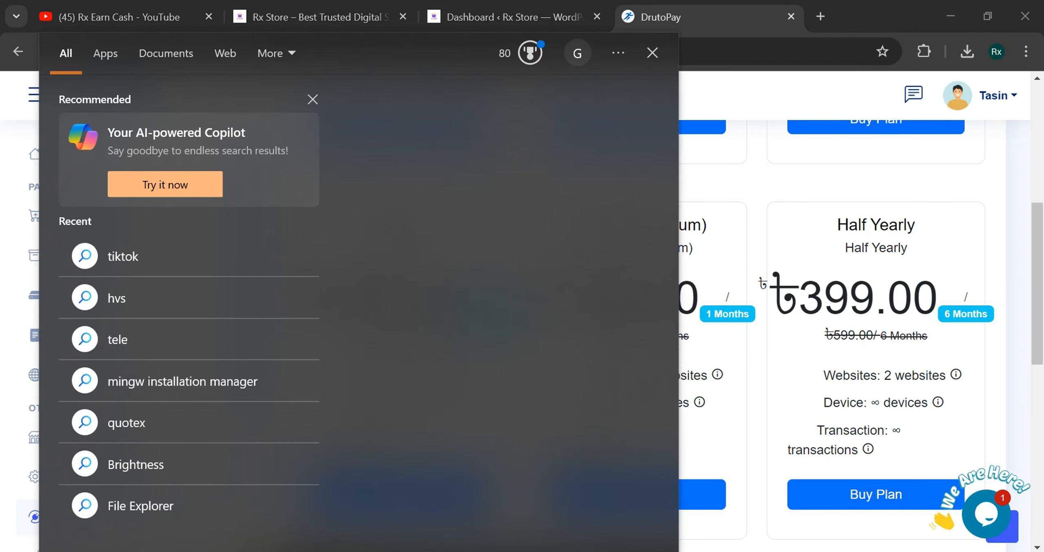
text(calcu)
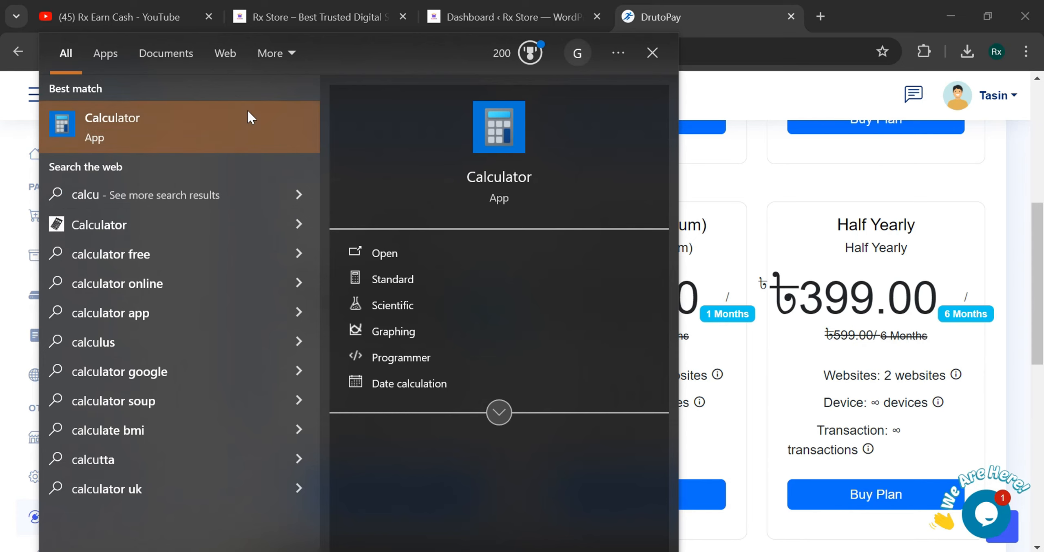
click(247, 114)
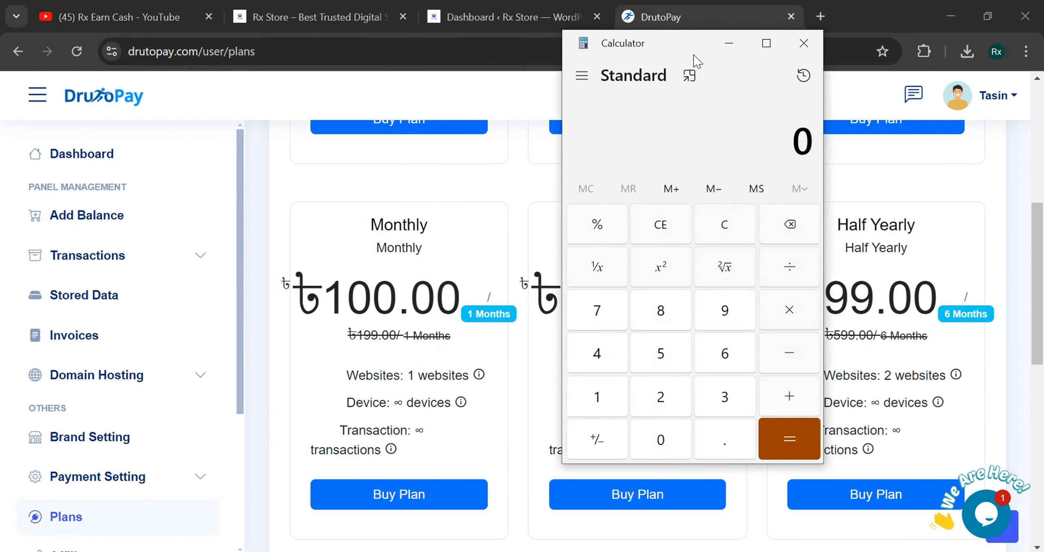
drag(678, 45, 526, 51)
- Compute 399 − 30% to get 279.3, then minimize Calculator
click(571, 404)
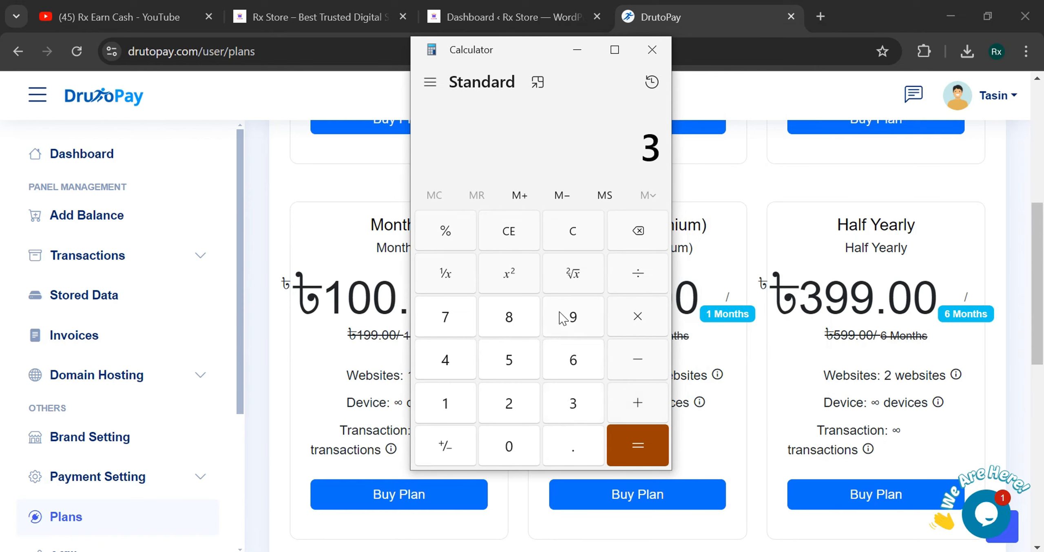
click(569, 316)
click(569, 316)
click(648, 372)
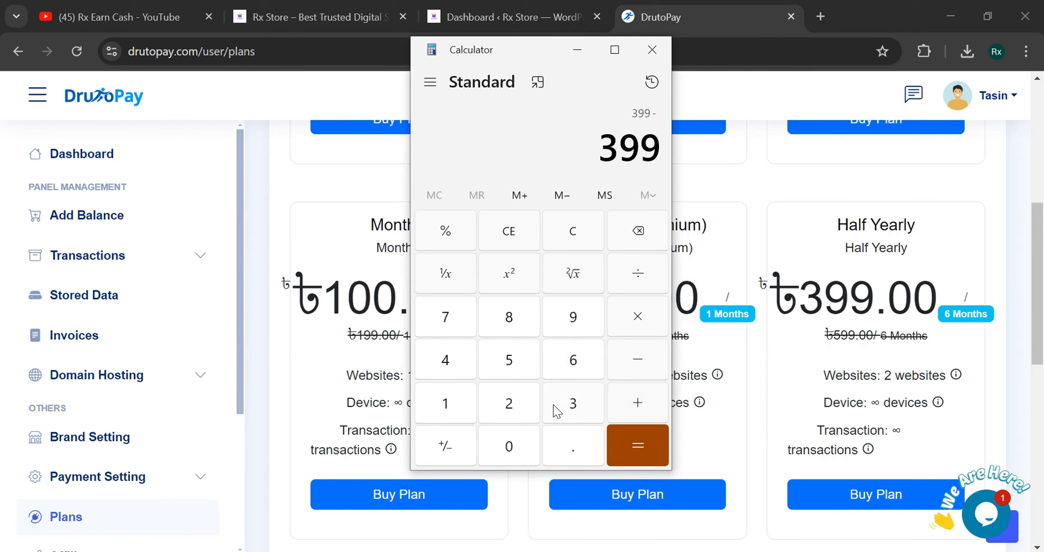
click(581, 405)
click(518, 439)
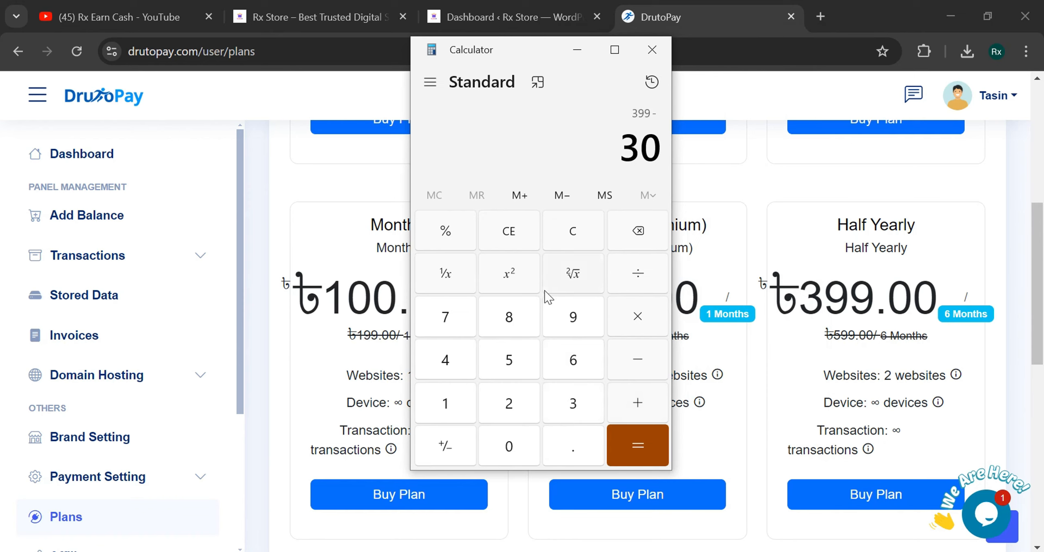
click(451, 245)
click(634, 446)
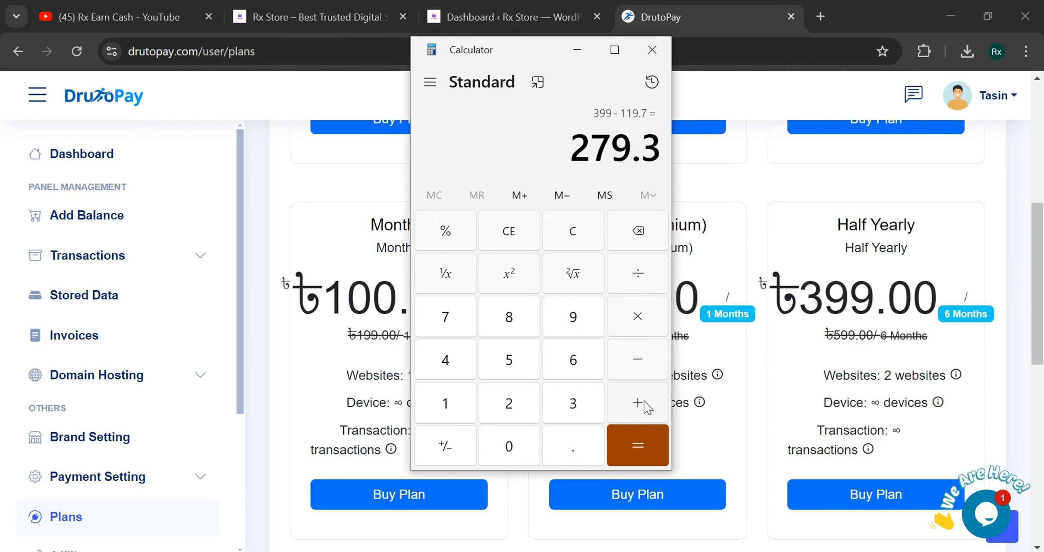
drag(573, 152, 632, 152)
click(576, 50)
- Request a 280 balance deposit, accept the no-chargeback agreement, and submit it for payment
scroll(172, 235, up, 4)
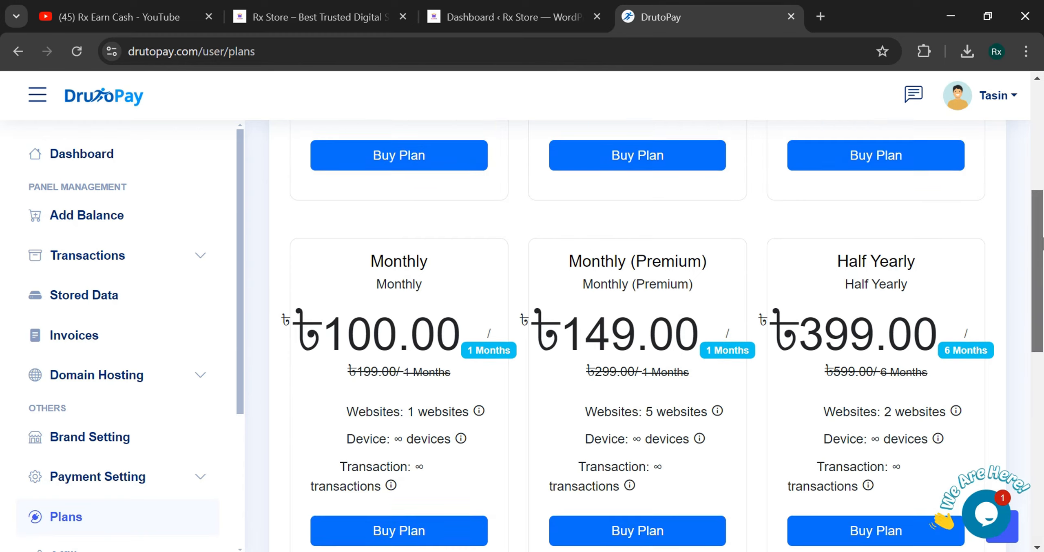
click(121, 216)
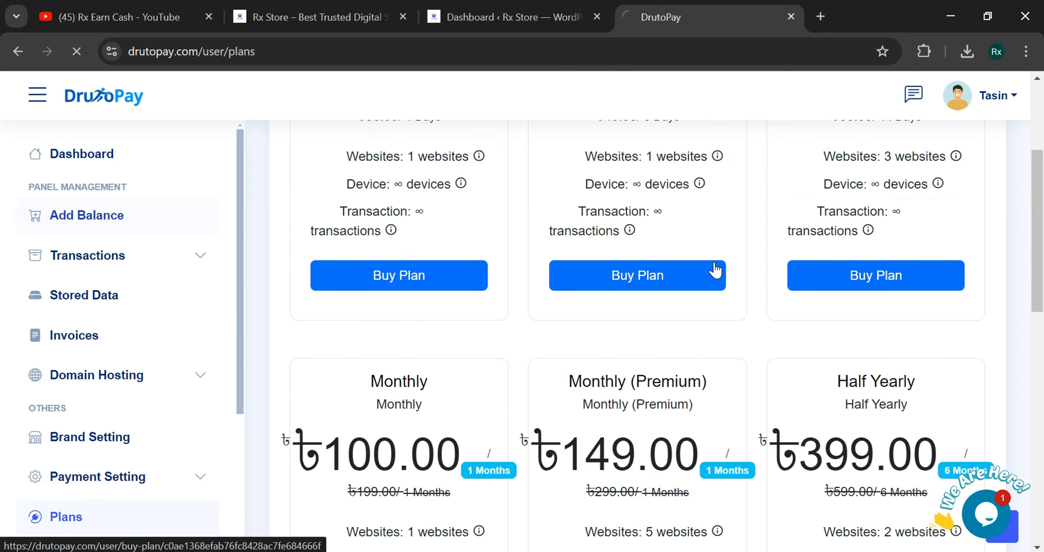
click(459, 221)
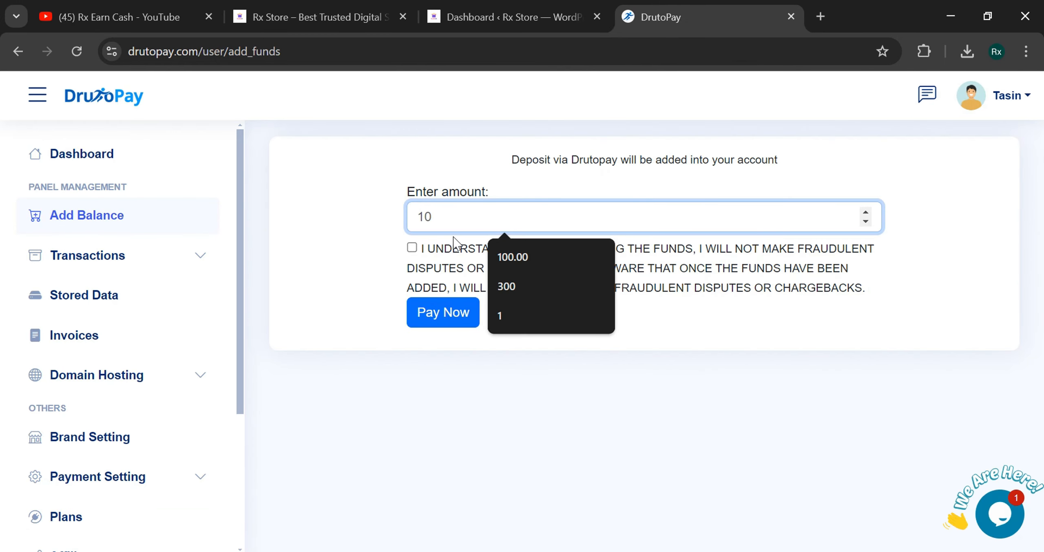
text(280)
click(412, 247)
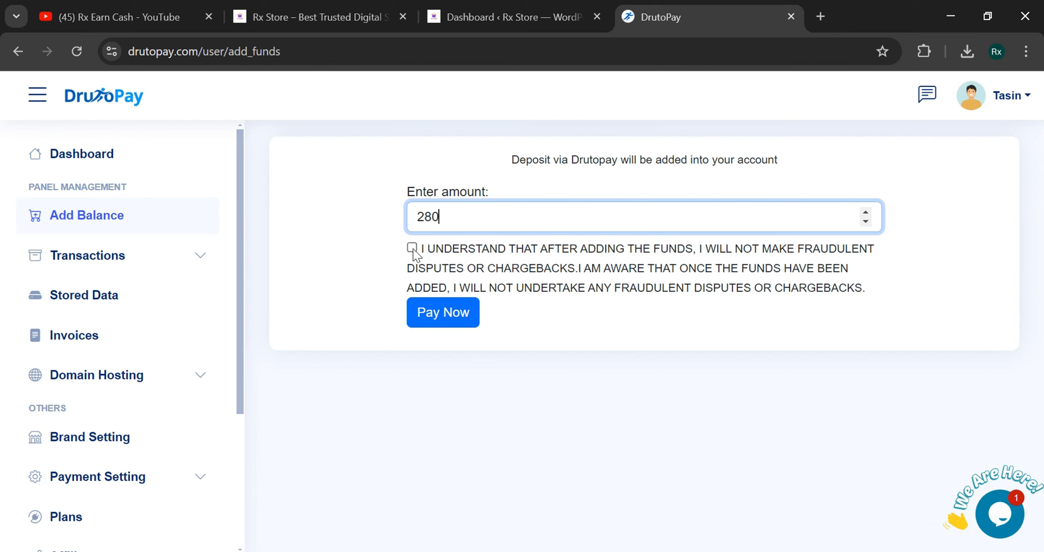
click(449, 319)
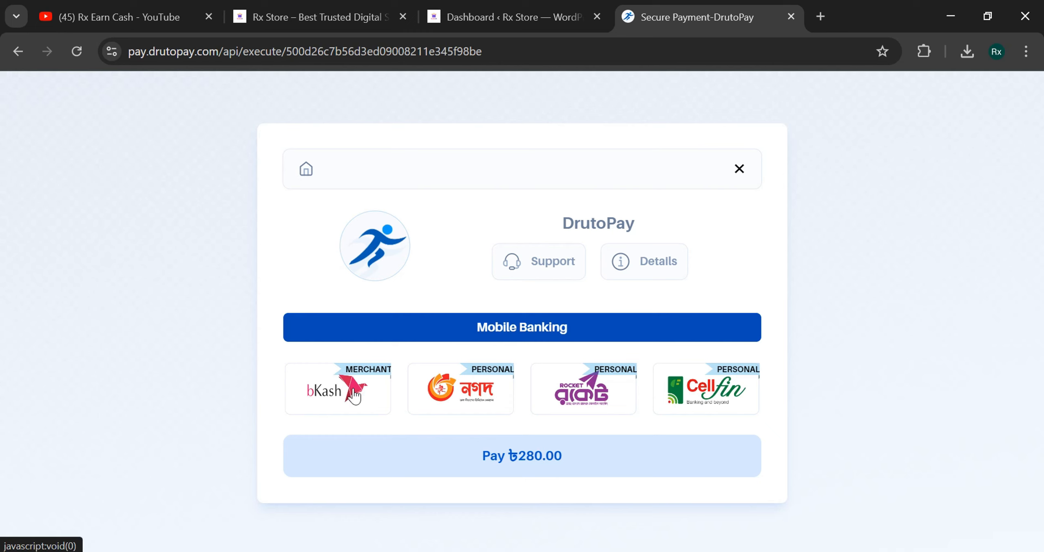
- Choose Nagad as the payment method and check the recipient number
click(505, 393)
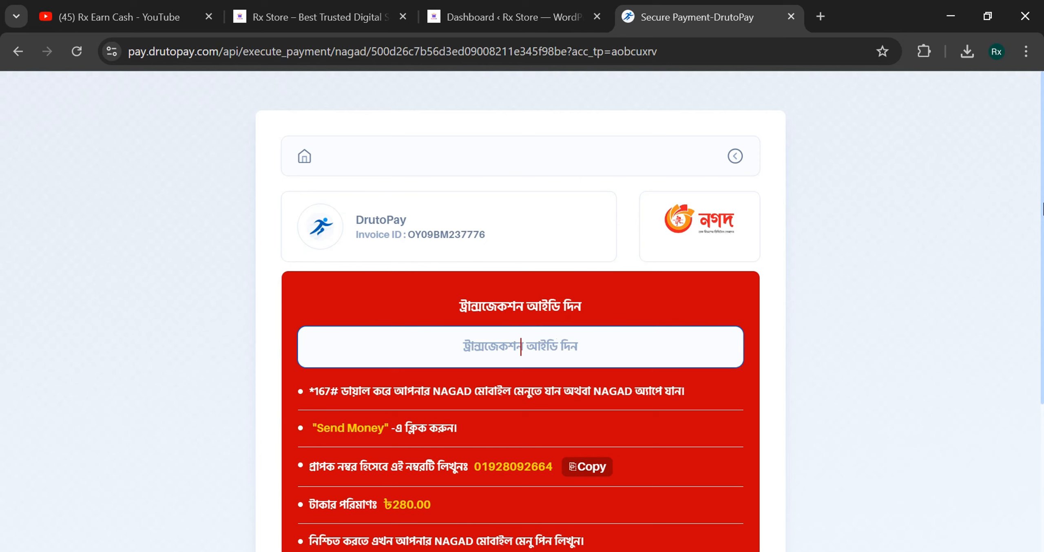
scroll(513, 291, down, 4)
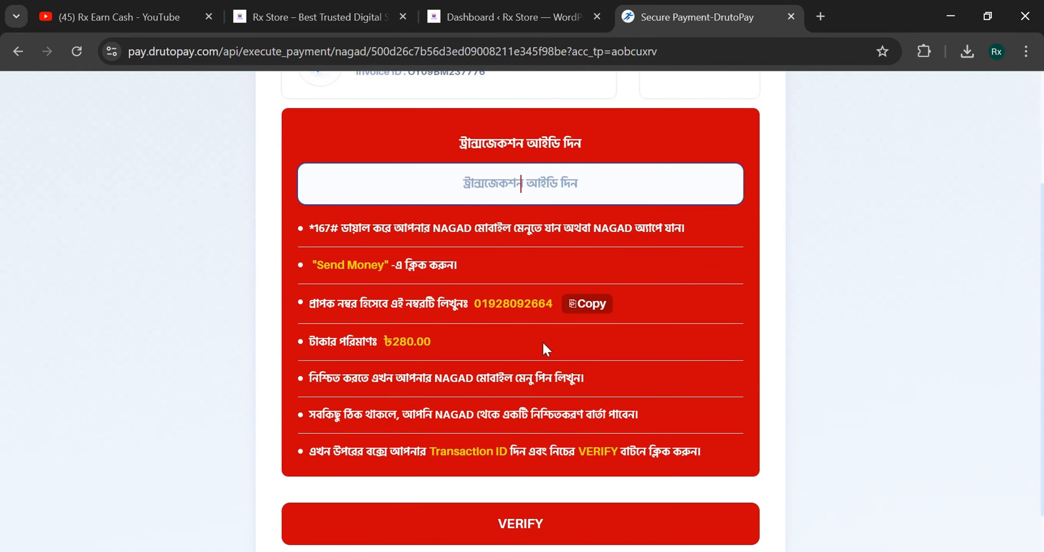
scroll(463, 282, up, 2)
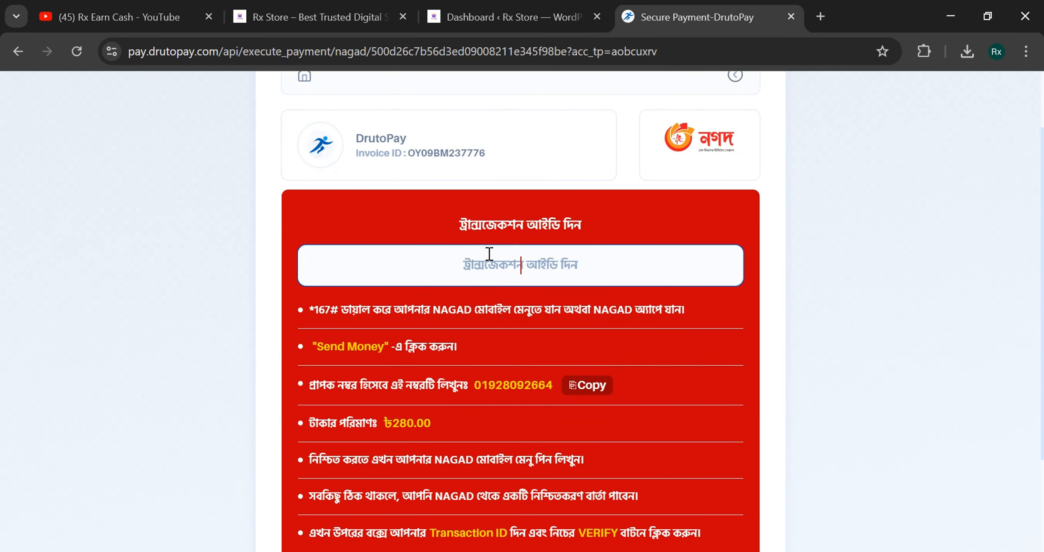
scroll(489, 254, down, 2)
drag(489, 302, 538, 304)
click(538, 304)
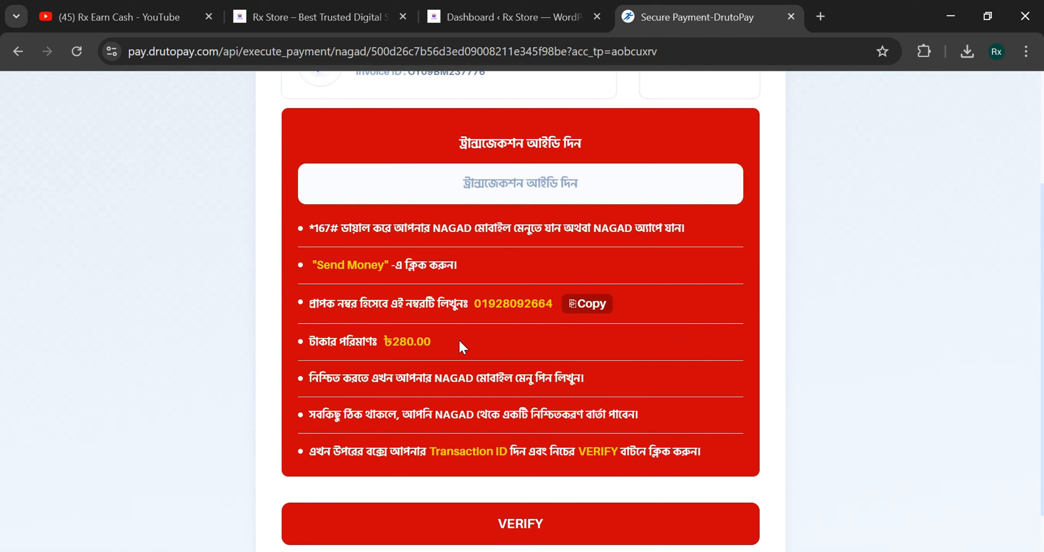
- Paste the Nagad transaction ID and verify to confirm the ৳280 payment
click(512, 185)
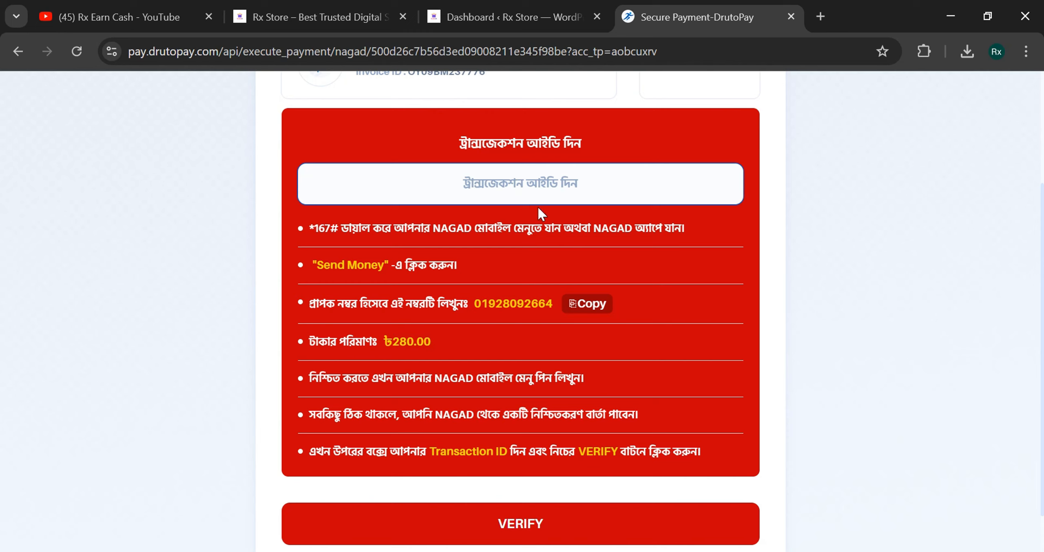
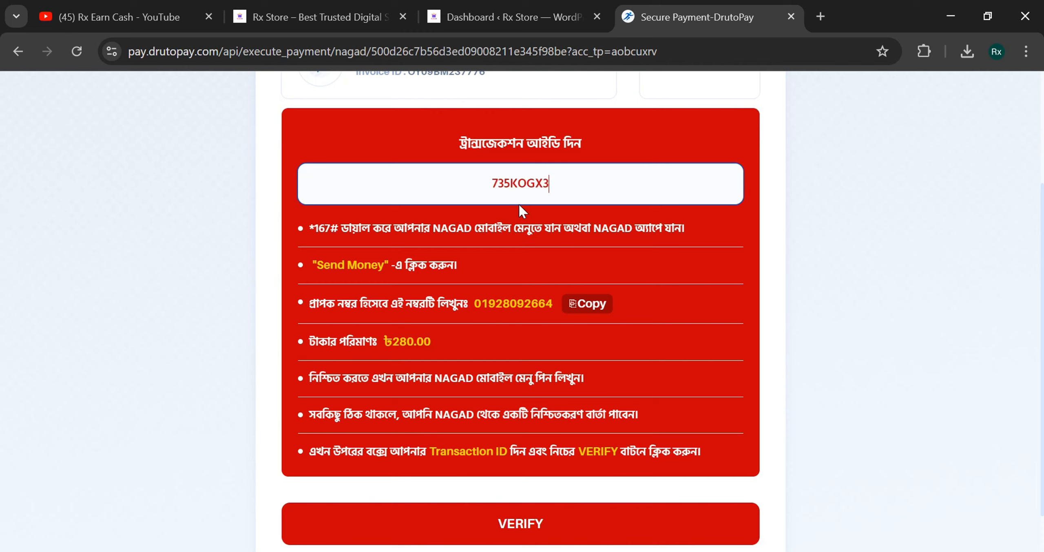
click(481, 191)
click(568, 256)
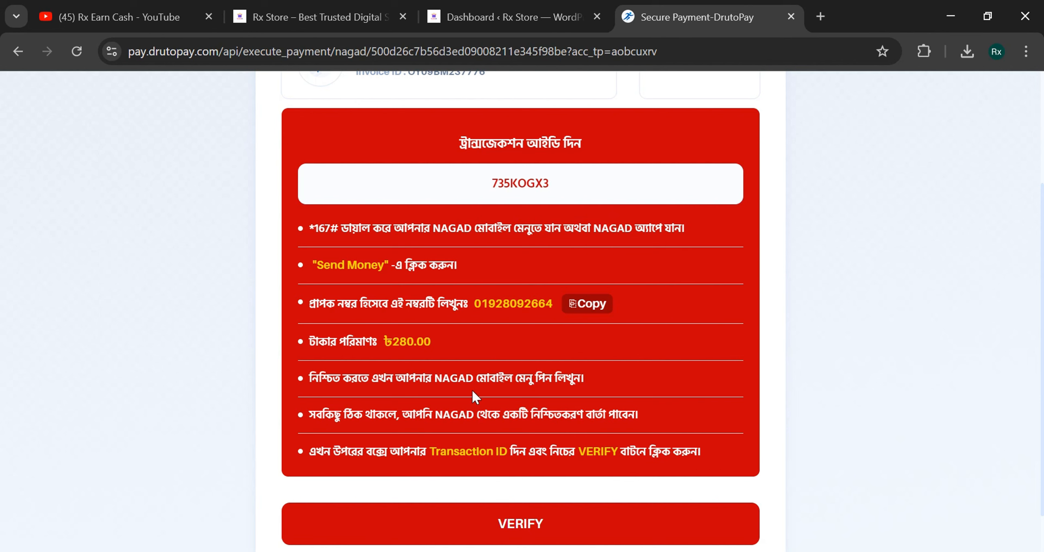
click(480, 526)
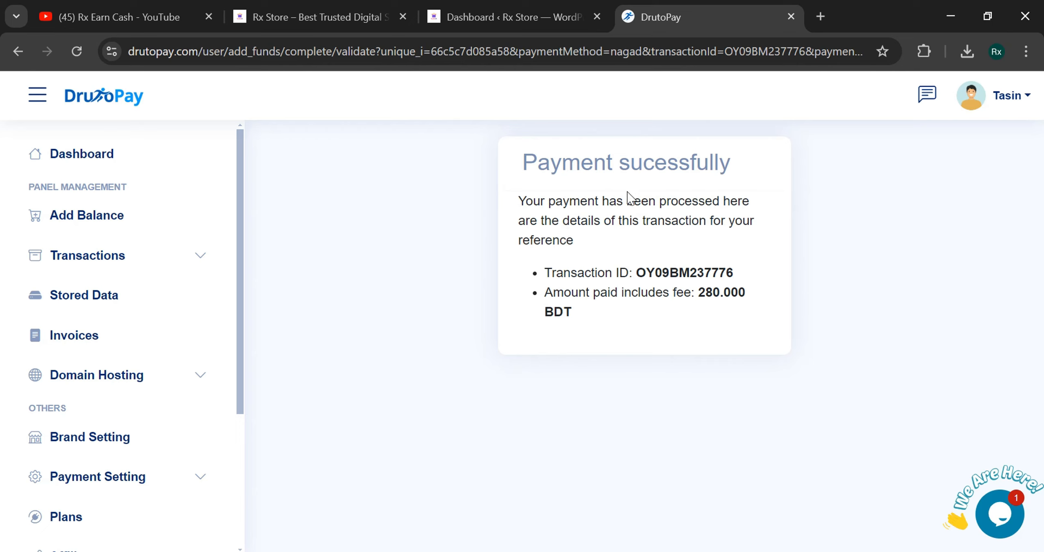
- Go back to the dashboard and confirm the Balance card reads ৳280.00
drag(524, 164, 788, 170)
click(782, 170)
click(97, 156)
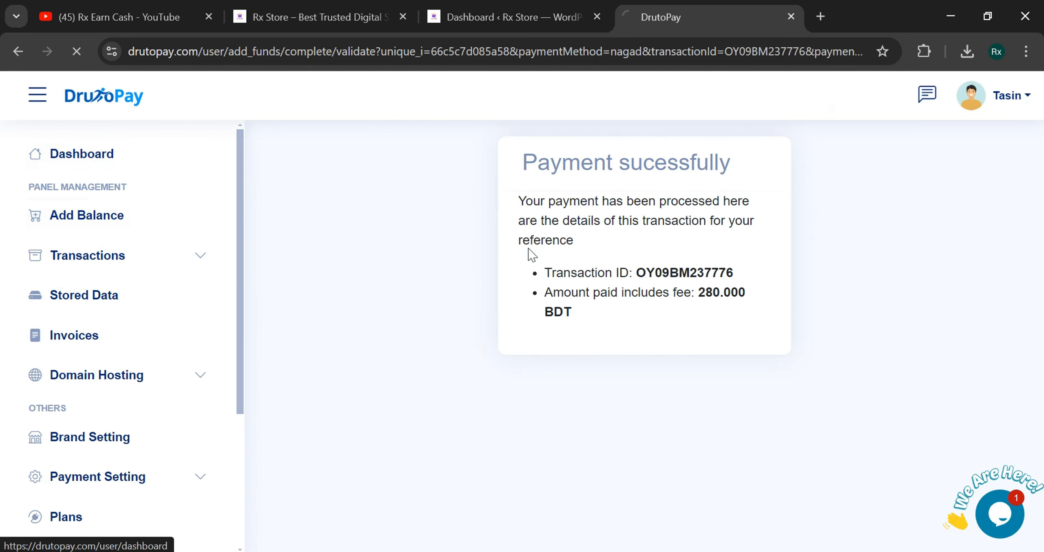
drag(365, 178, 461, 179)
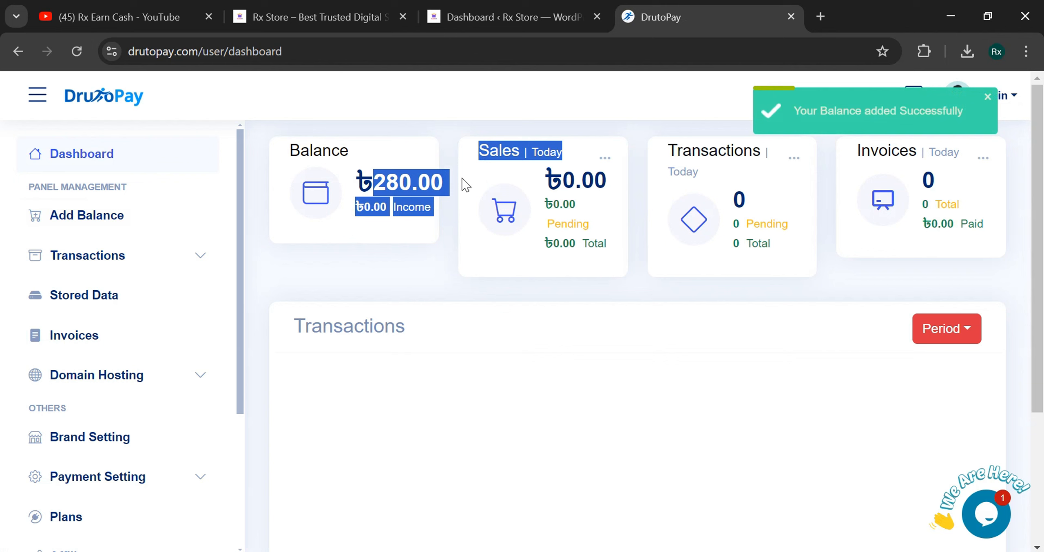
click(403, 260)
scroll(118, 375, down, 2)
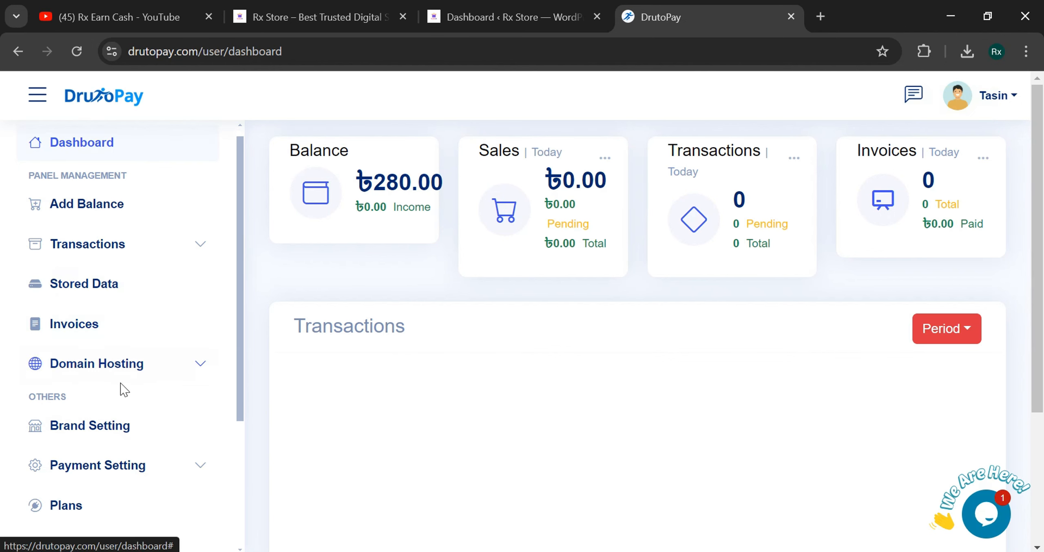
- Open the Half Yearly plan's purchase form and check its 399.000 price
click(110, 439)
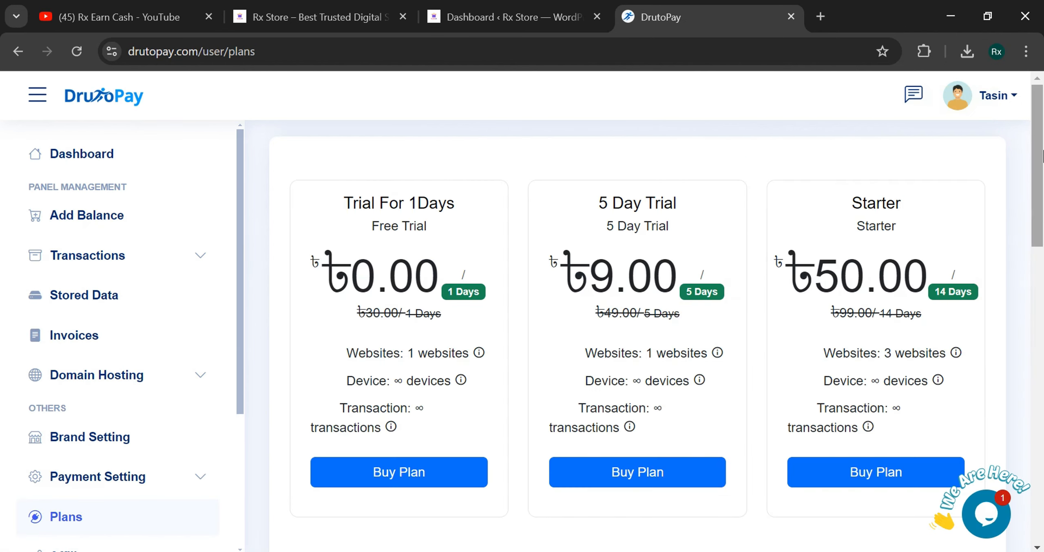
scroll(1040, 244, down, 5)
scroll(1041, 244, down, 5)
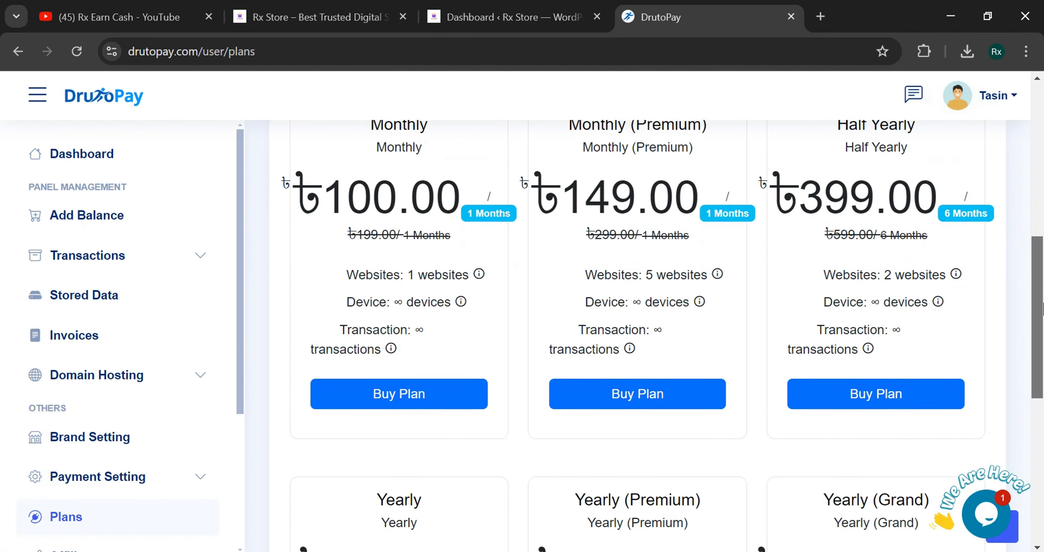
click(882, 402)
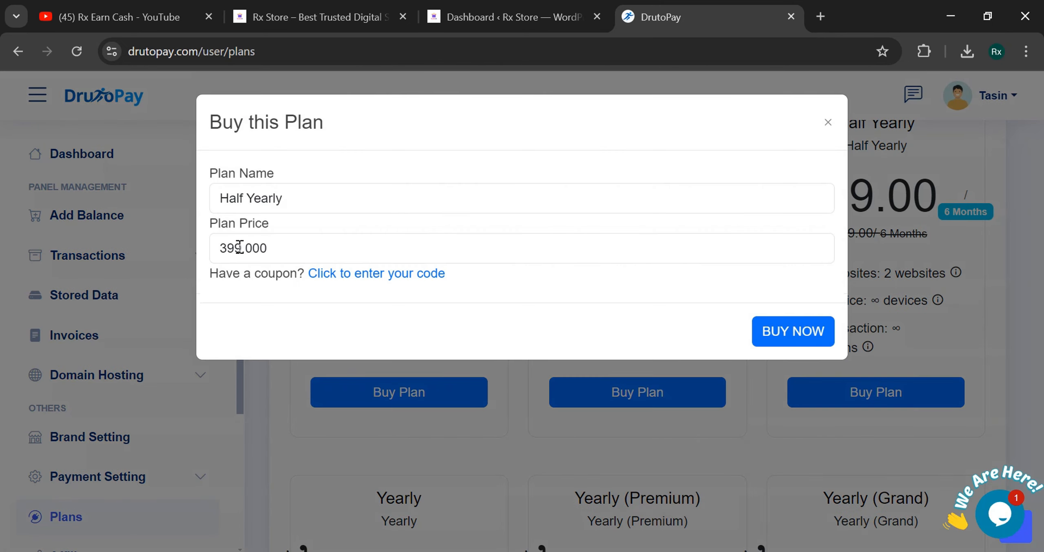
drag(215, 250, 334, 233)
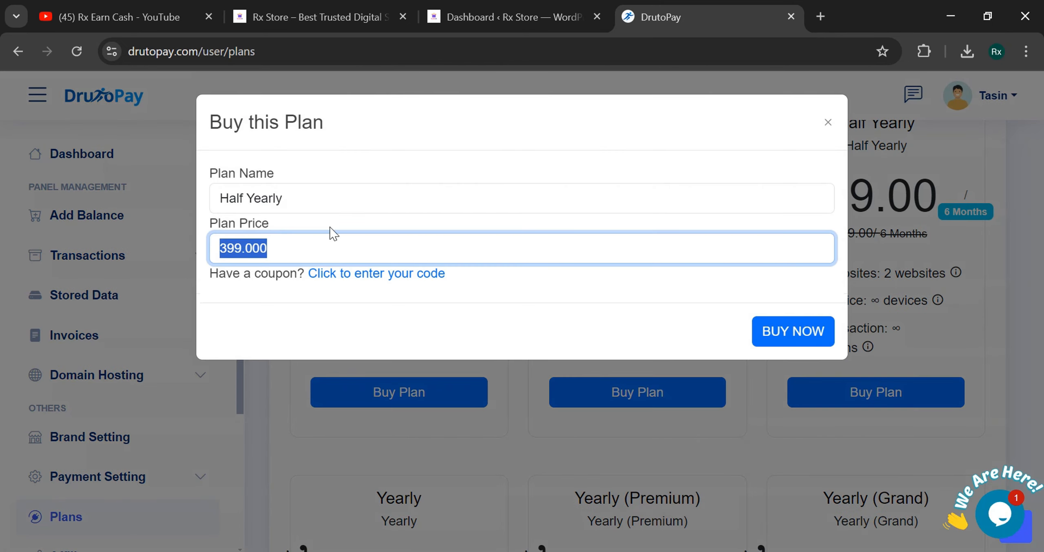
click(331, 230)
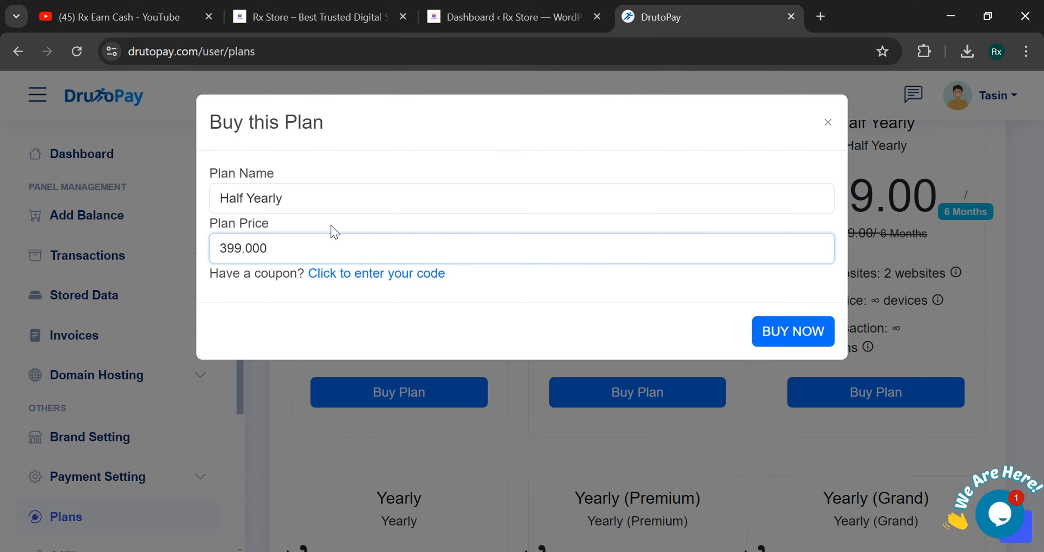
- Enter coupon code DRUTO30 and buy the Half Yearly plan
click(393, 281)
click(387, 291)
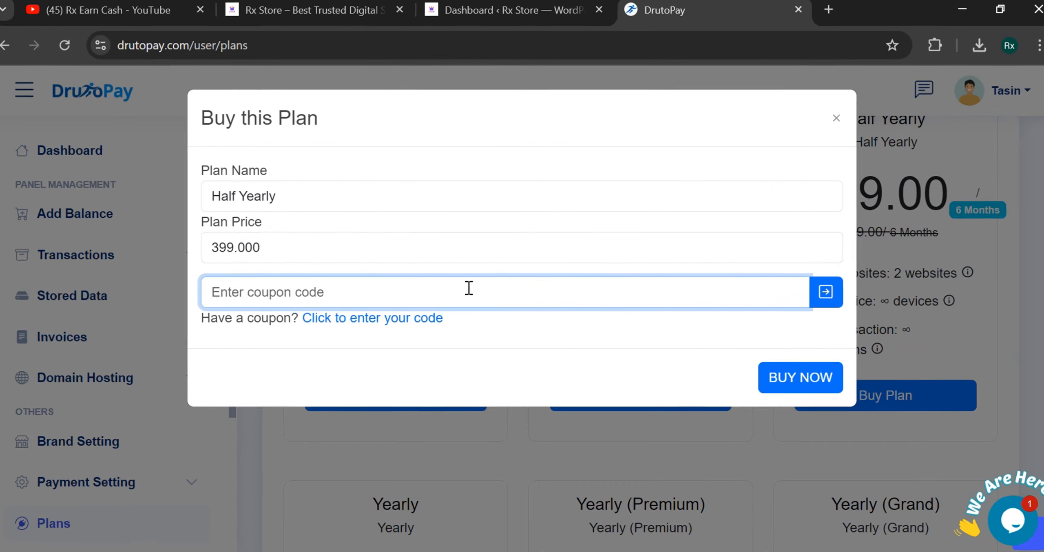
text(DRUTO30)
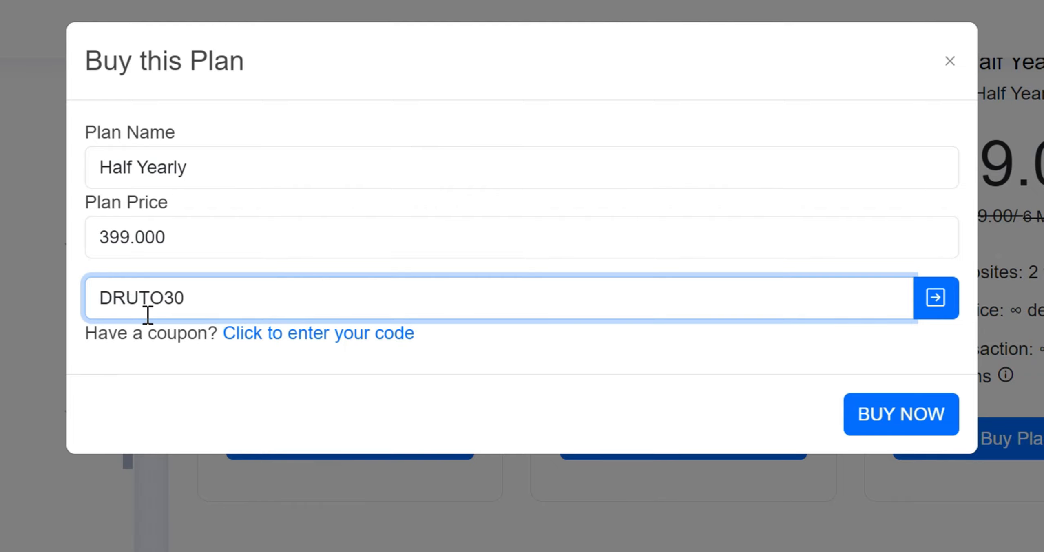
click(167, 345)
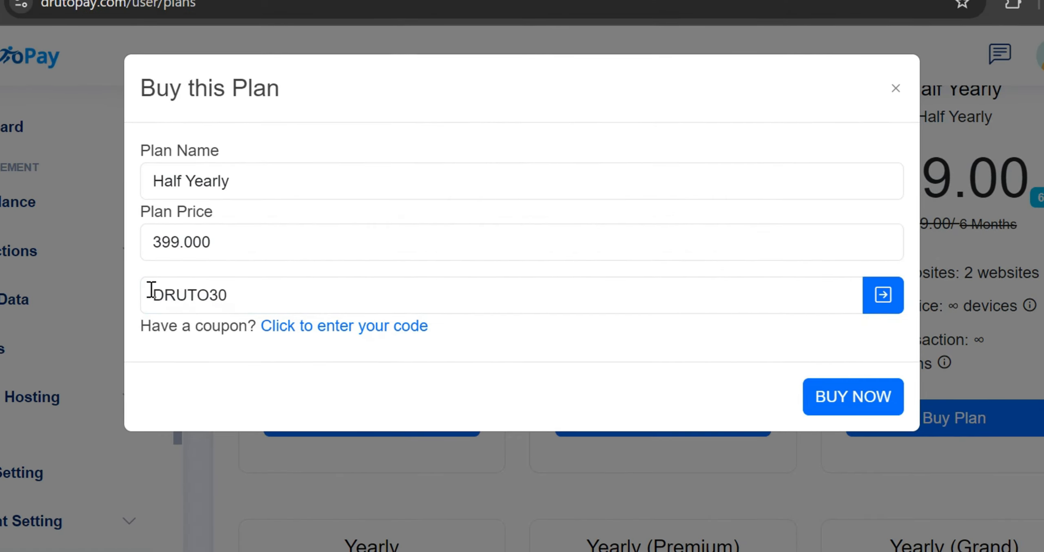
drag(102, 297, 220, 299)
click(222, 299)
click(422, 414)
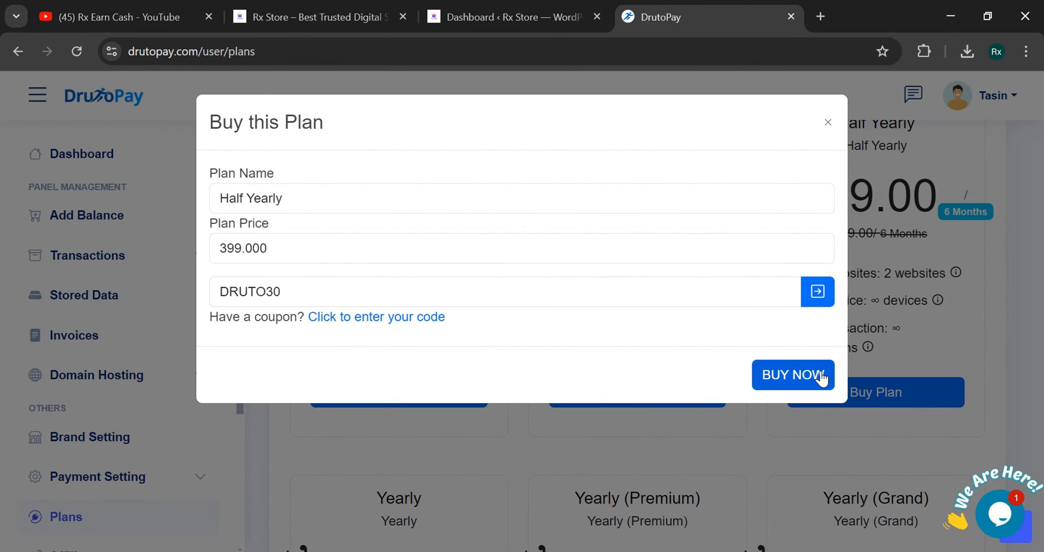
click(801, 377)
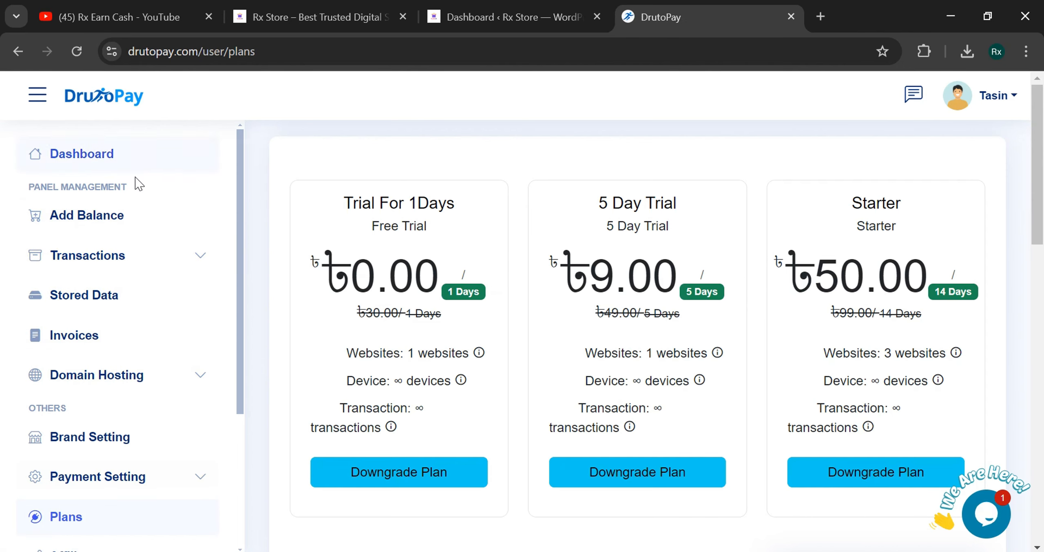
scroll(102, 420, down, 4)
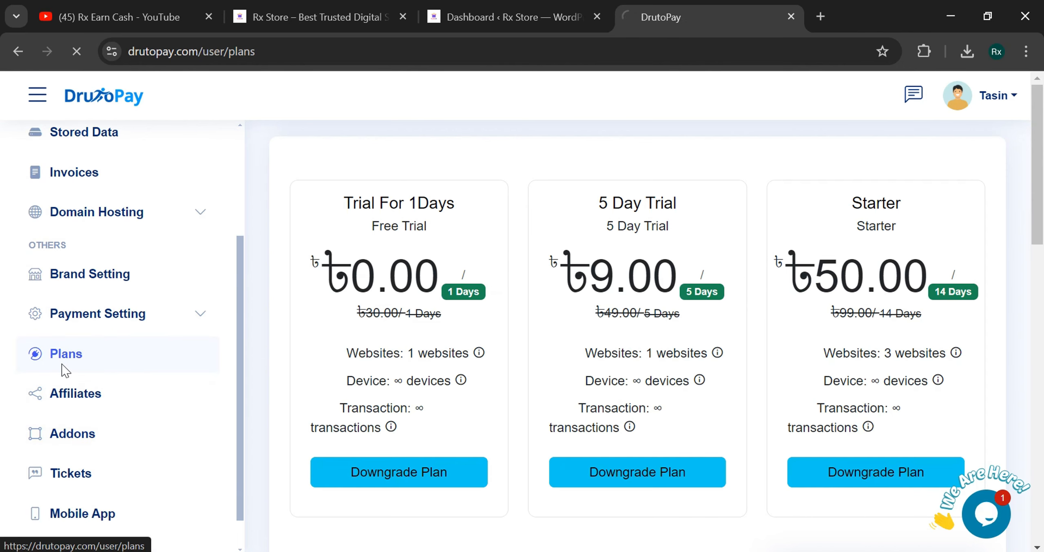
scroll(63, 391, up, 4)
scroll(1041, 249, down, 6)
scroll(1041, 249, down, 8)
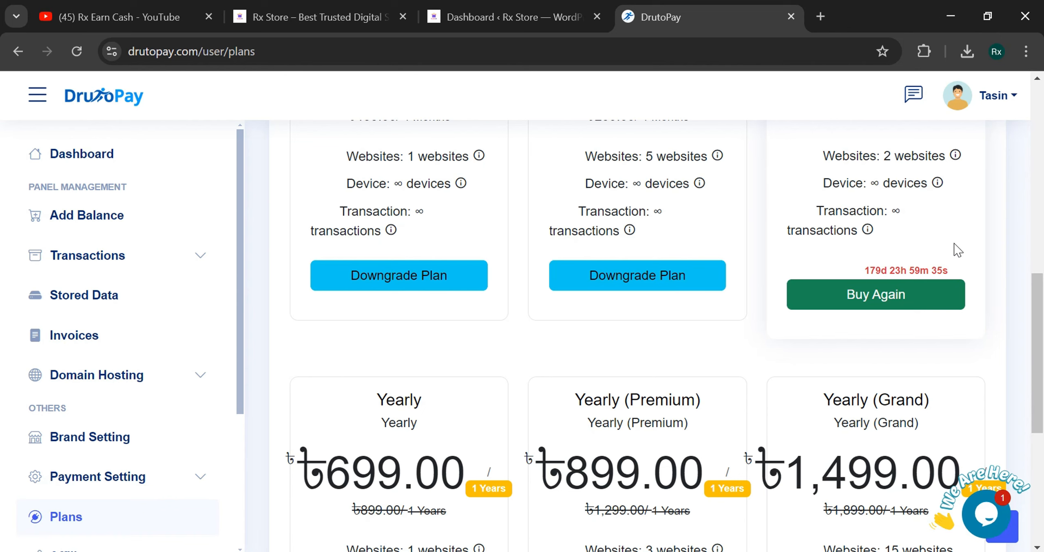
scroll(1038, 307, up, 2)
scroll(1039, 306, up, 2)
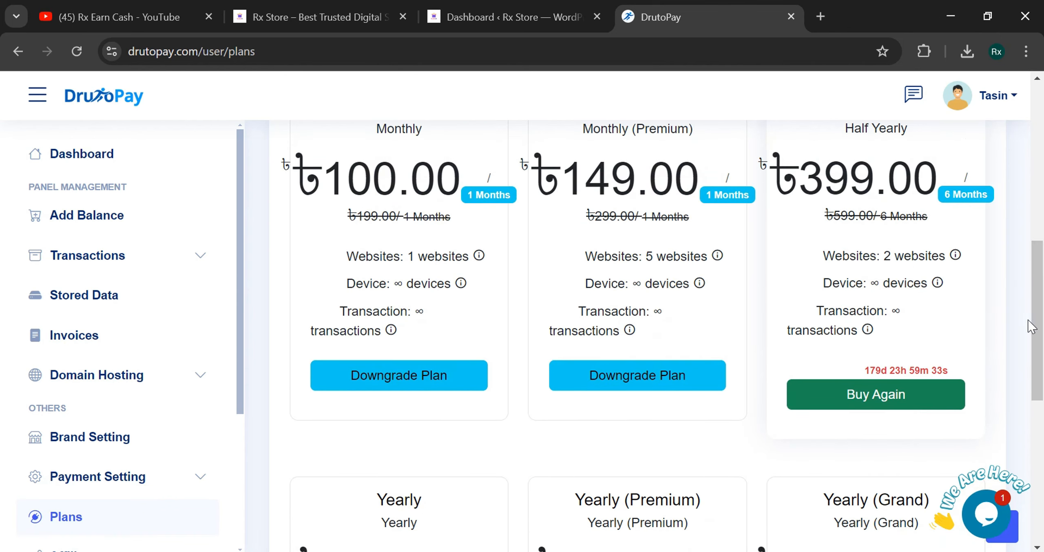
scroll(775, 367, down, 3)
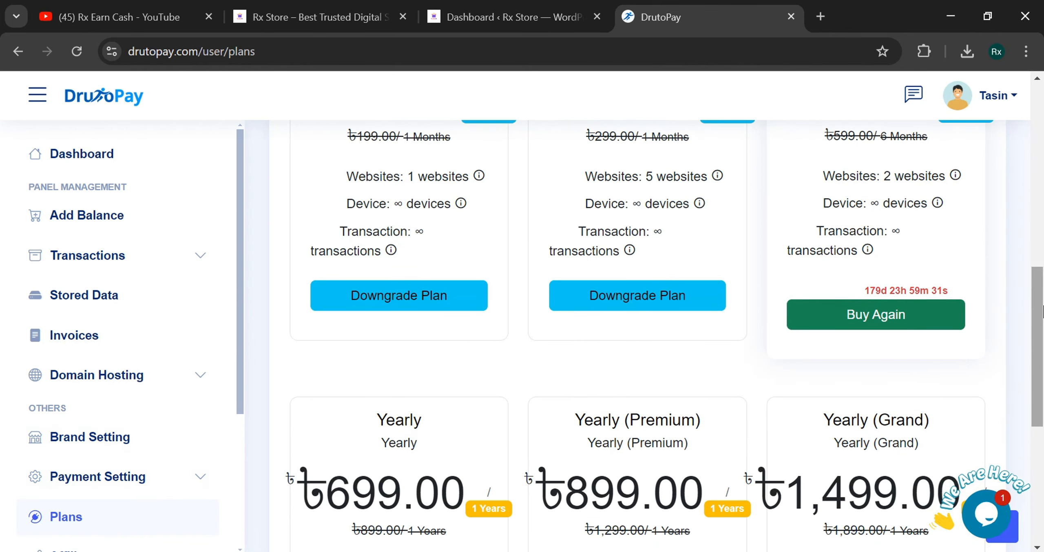
scroll(1019, 293, up, 4)
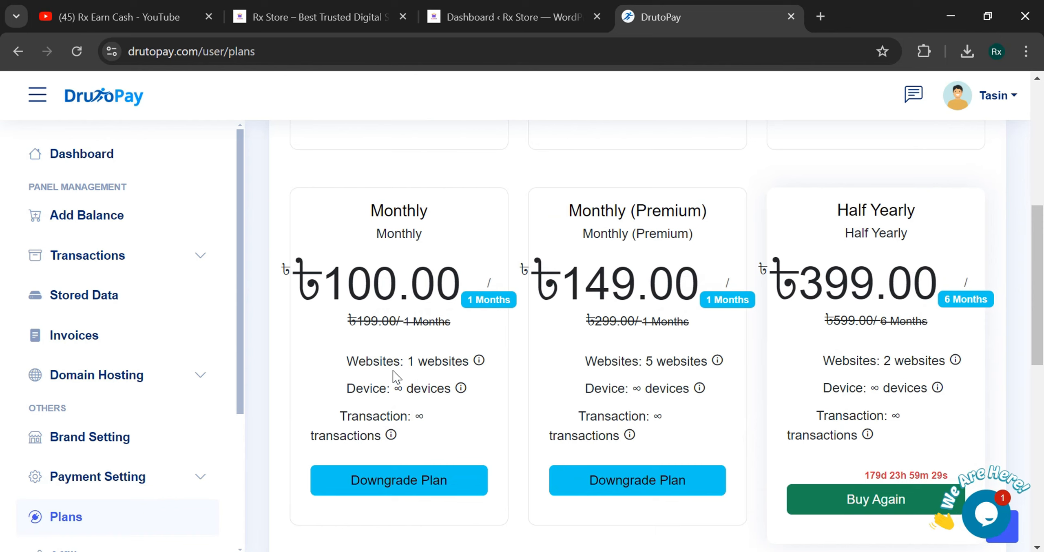
drag(346, 361, 469, 361)
drag(346, 388, 457, 389)
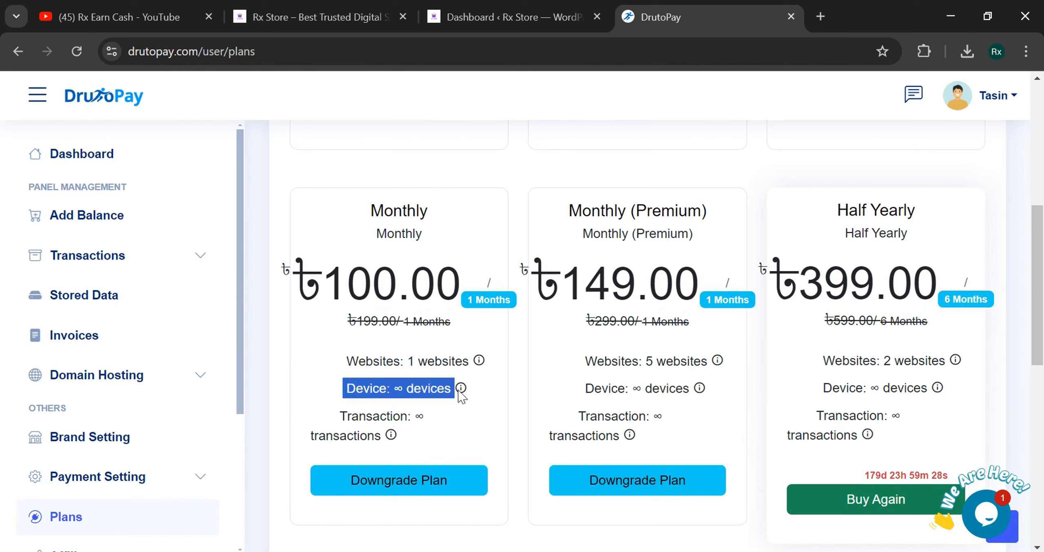
drag(373, 415, 393, 416)
click(465, 418)
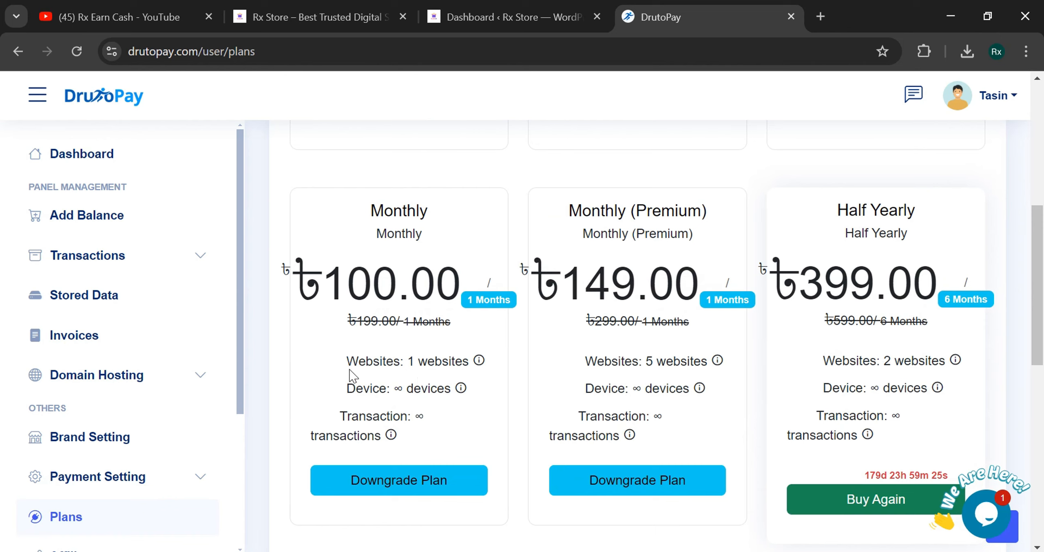
drag(346, 360, 449, 361)
click(450, 361)
drag(198, 52, 106, 52)
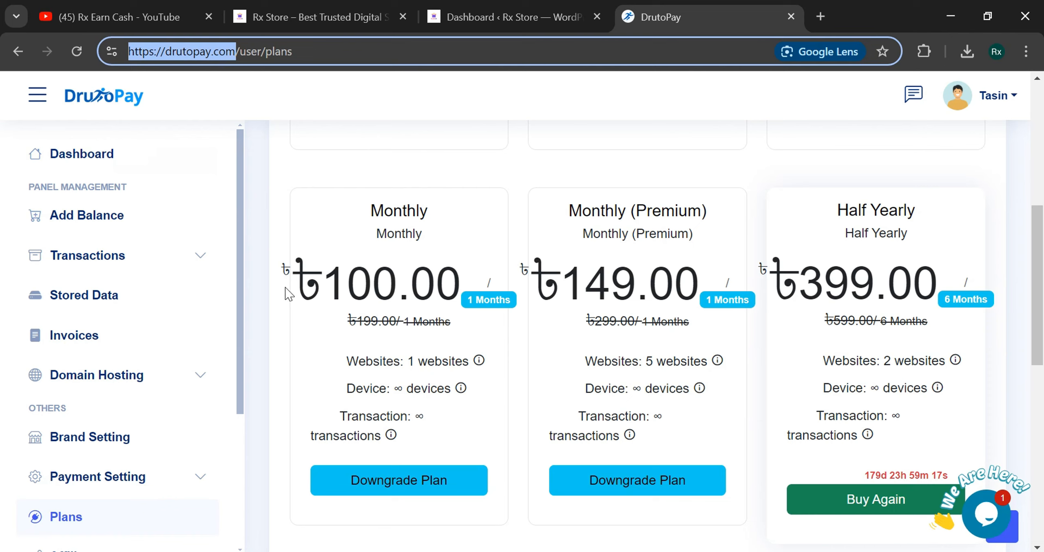
click(287, 301)
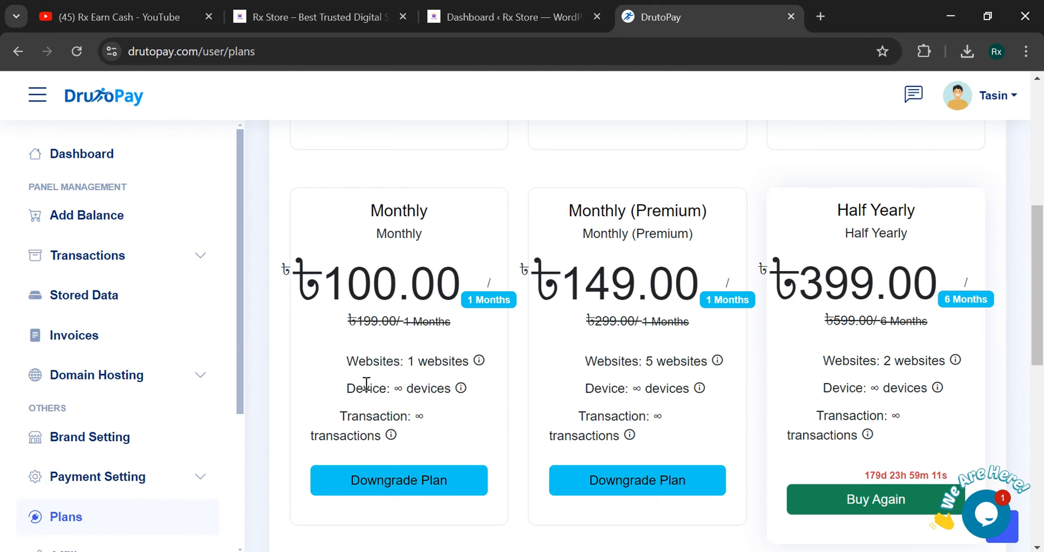
drag(340, 390, 430, 393)
click(385, 386)
double_click(357, 384)
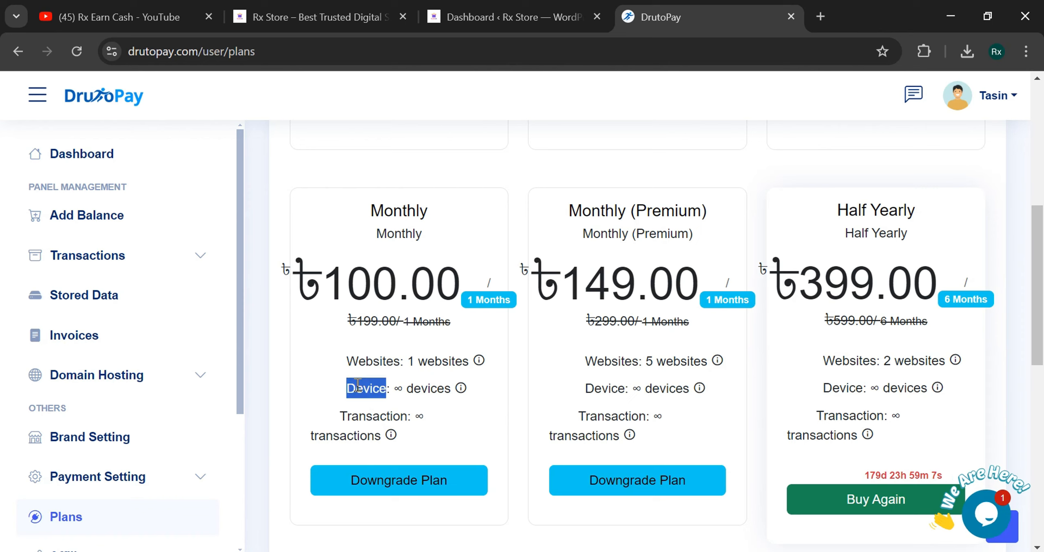
drag(343, 391, 453, 390)
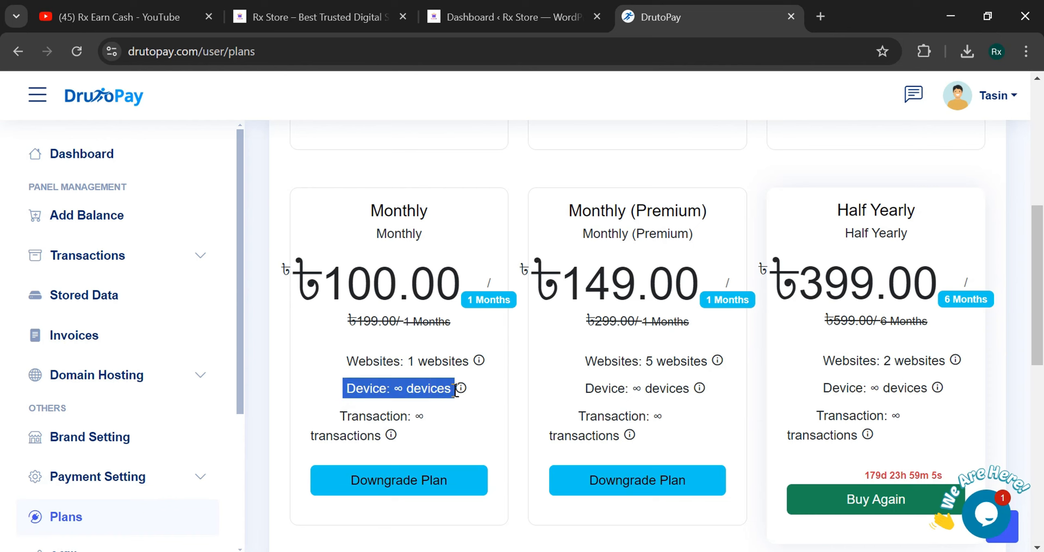
click(453, 390)
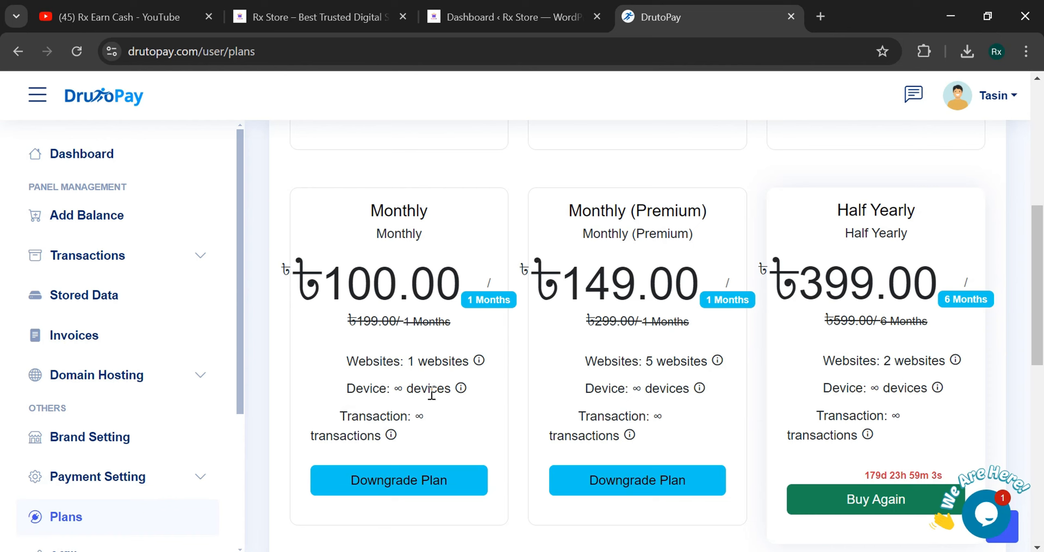
drag(345, 392, 438, 390)
click(439, 389)
drag(576, 413, 668, 446)
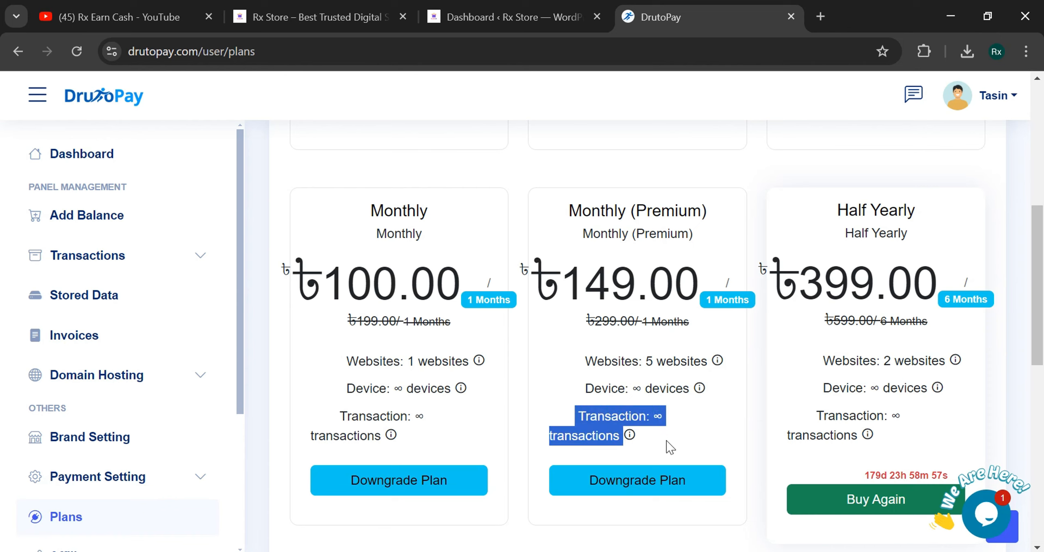
click(672, 448)
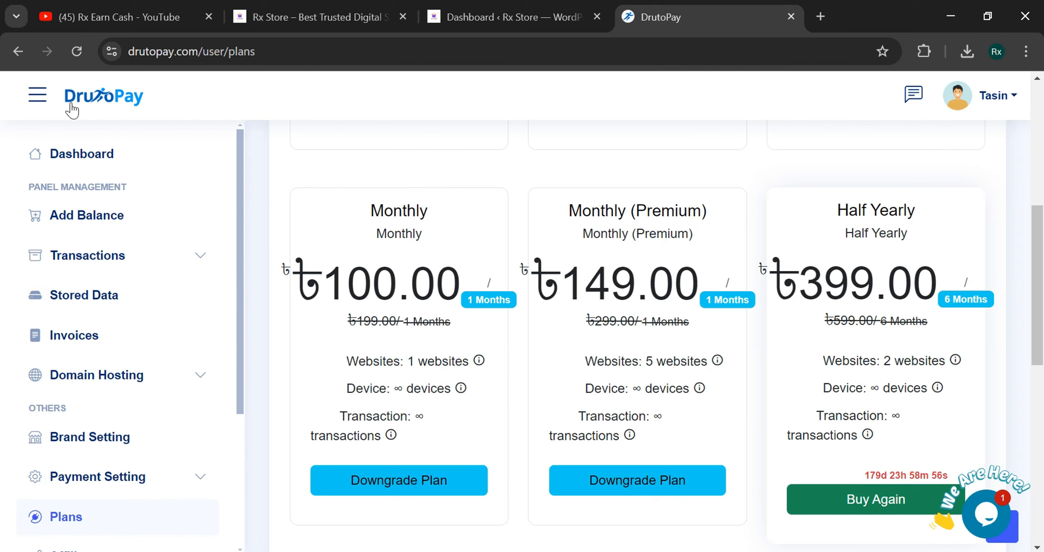
click(92, 155)
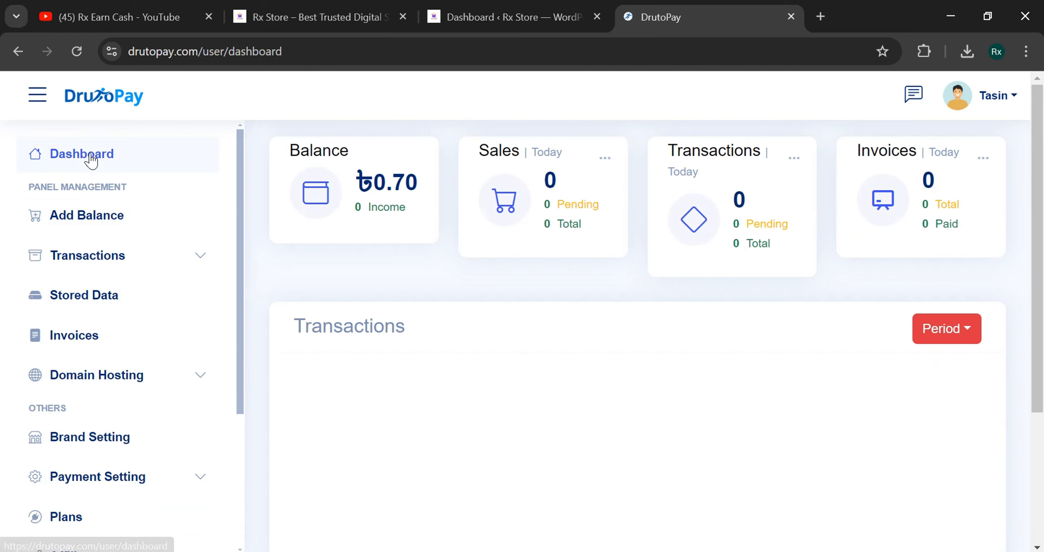
scroll(148, 367, down, 4)
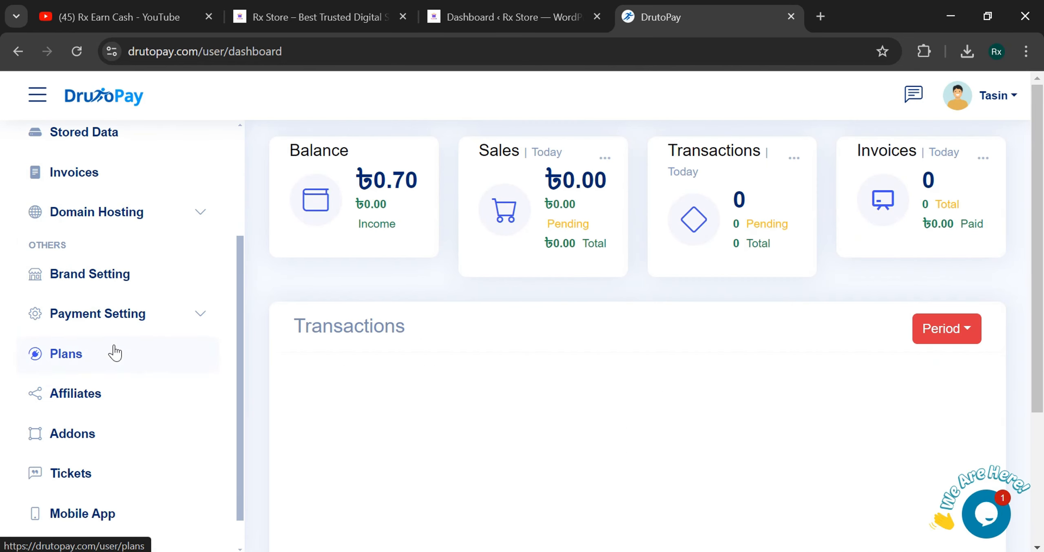
click(131, 291)
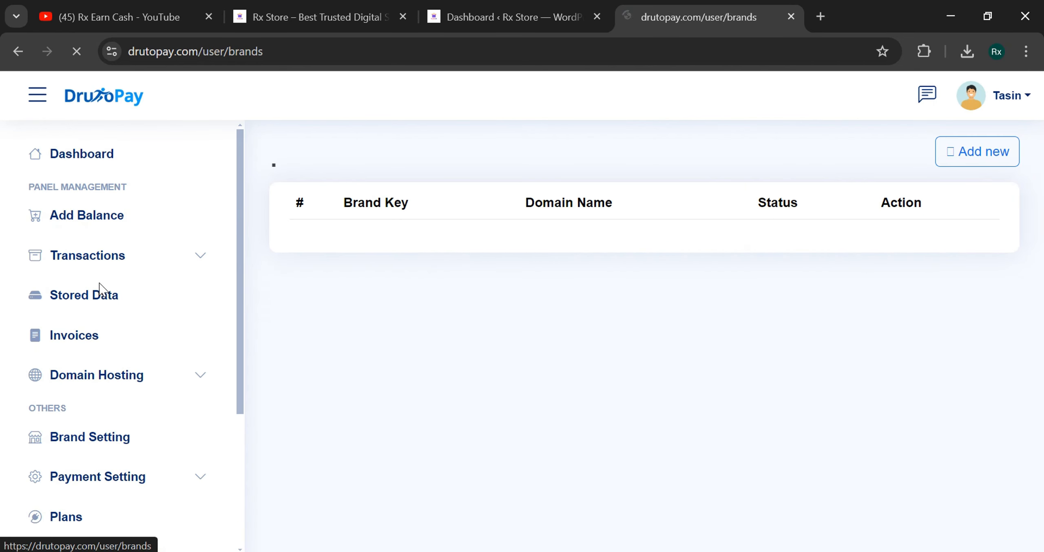
click(139, 375)
scroll(130, 343, down, 2)
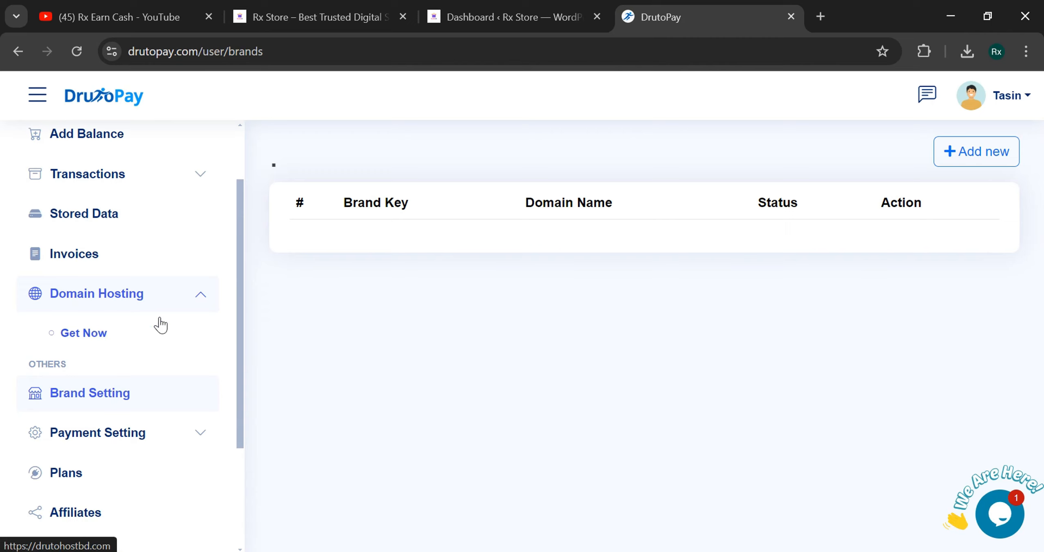
click(200, 297)
scroll(224, 311, down, 2)
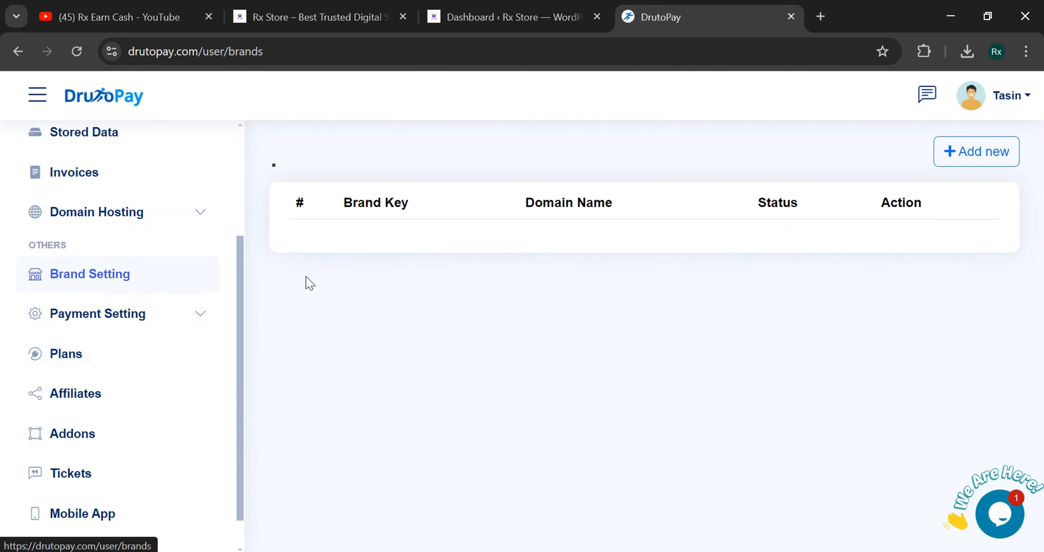
- Start a new website entry with Brand Name 'RX STORE BD'
click(960, 161)
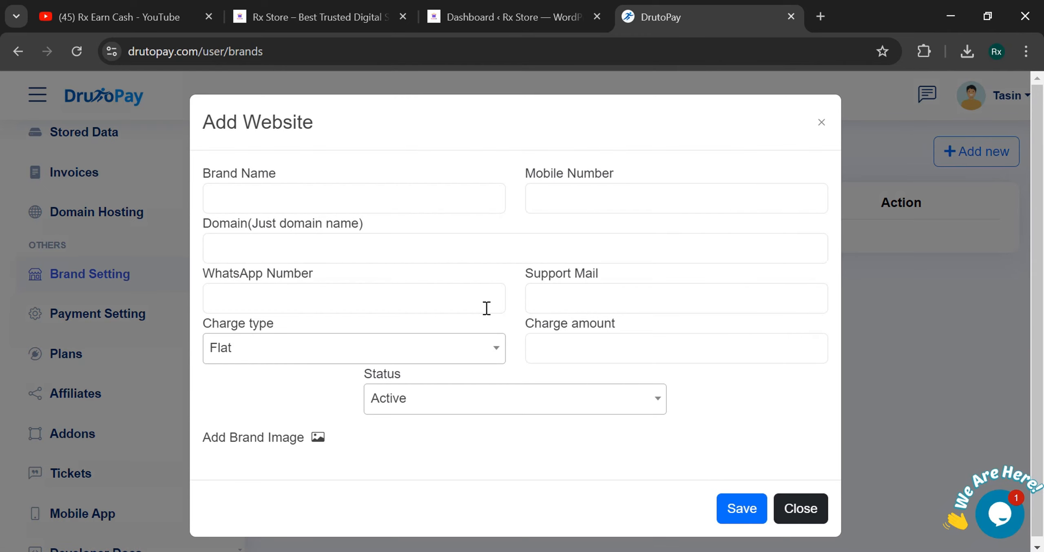
click(343, 199)
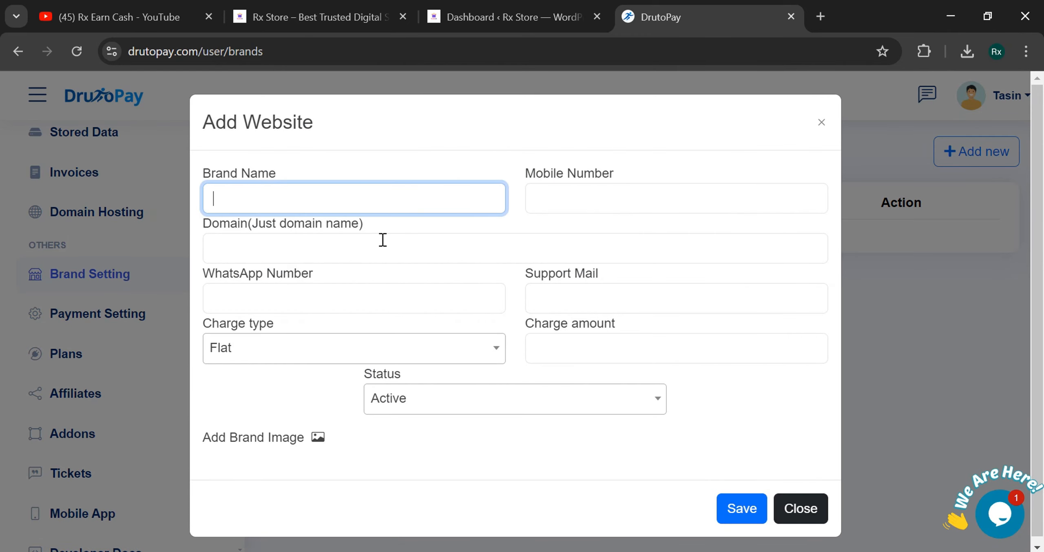
click(309, 7)
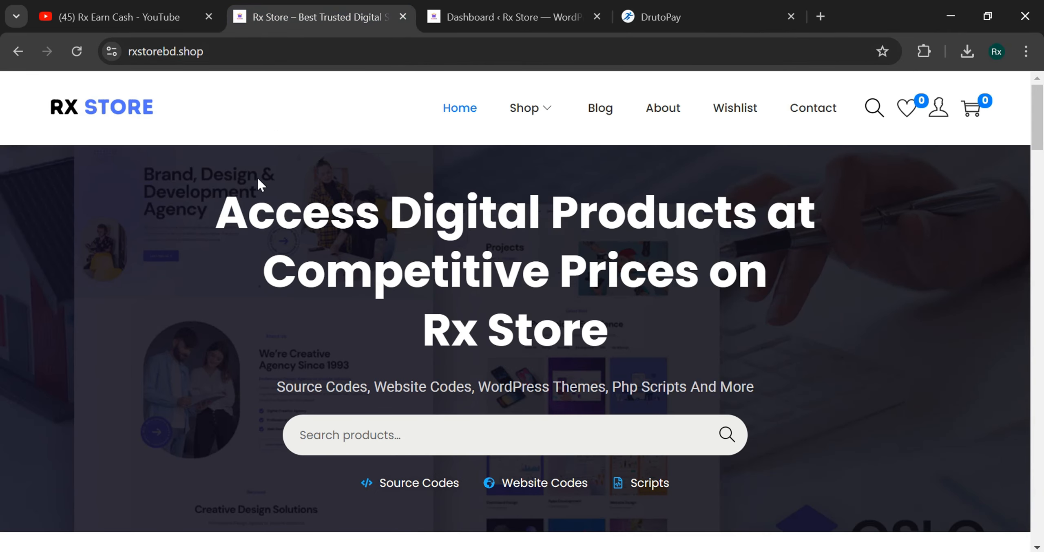
click(688, 27)
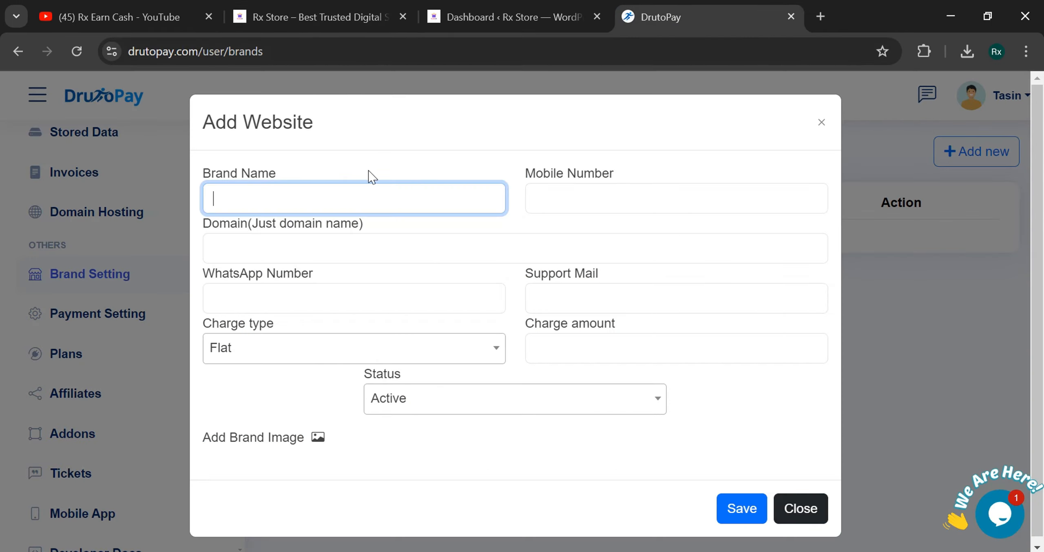
text(RX STORE)
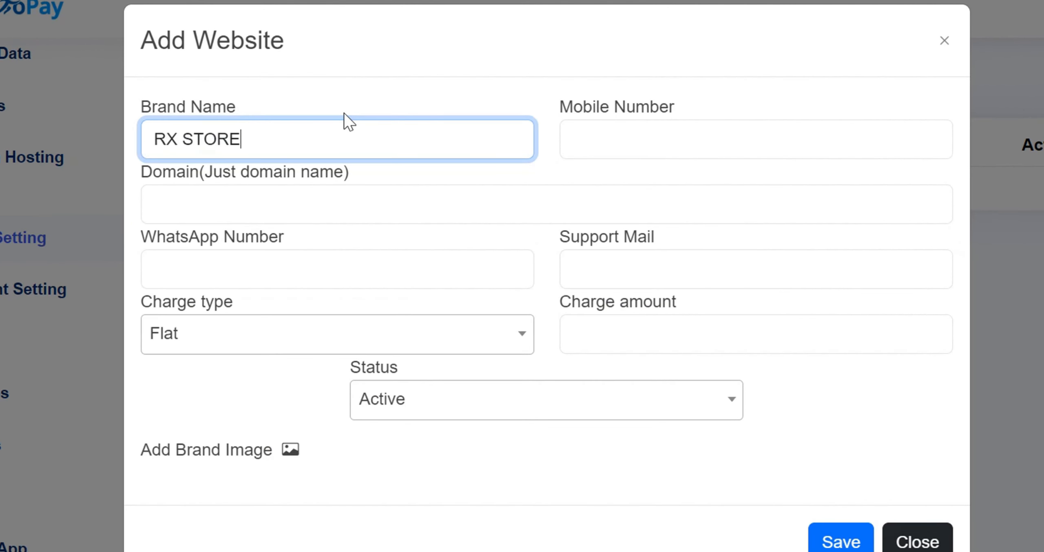
text( BD)
click(312, 102)
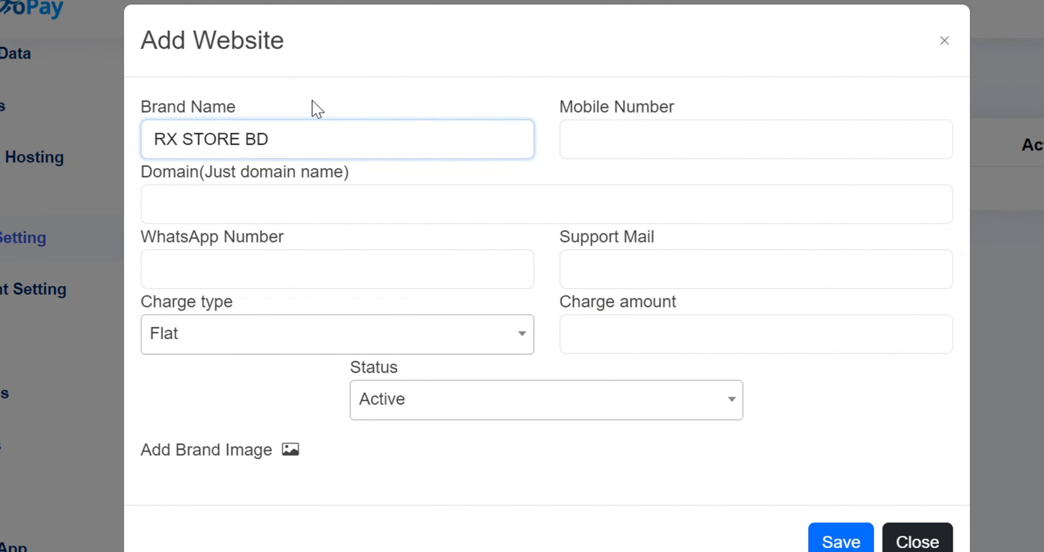
triple_click(315, 139)
click(381, 107)
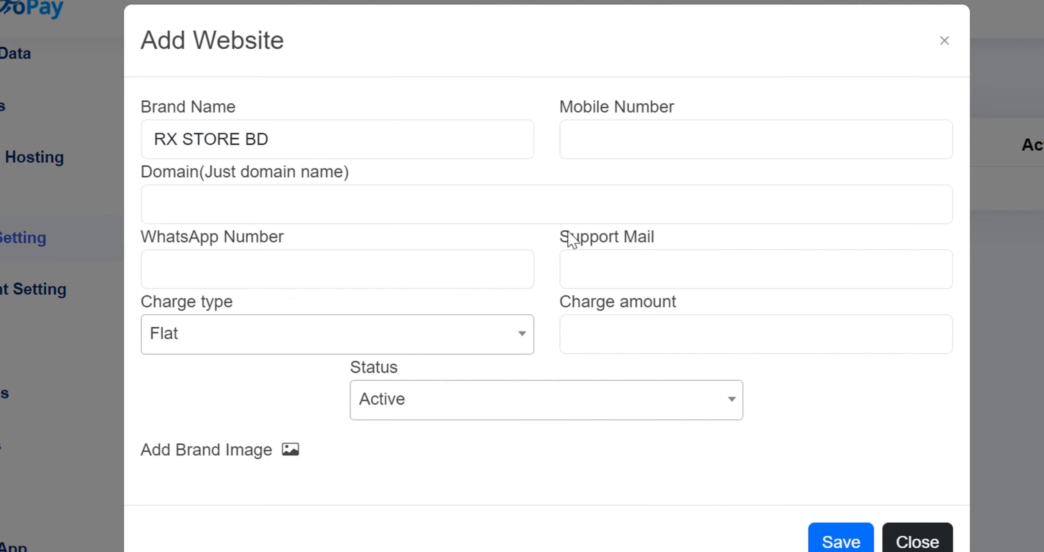
- Fill in the business mobile number field
click(716, 122)
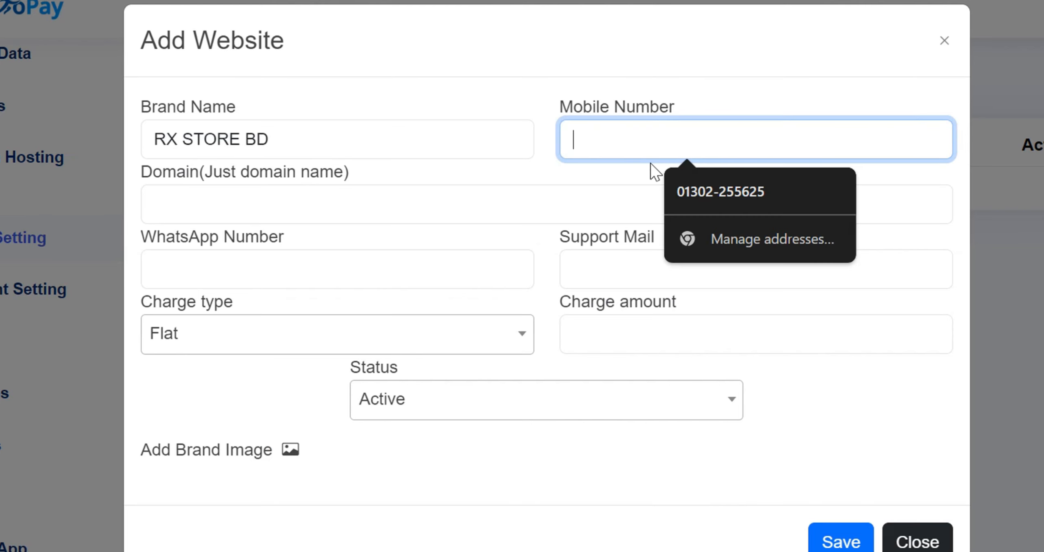
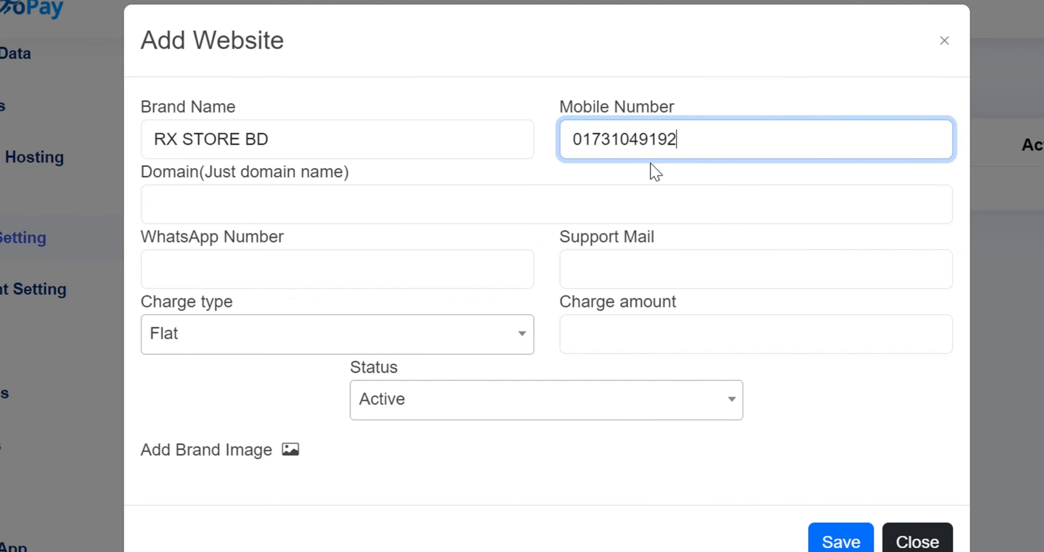
click(212, 203)
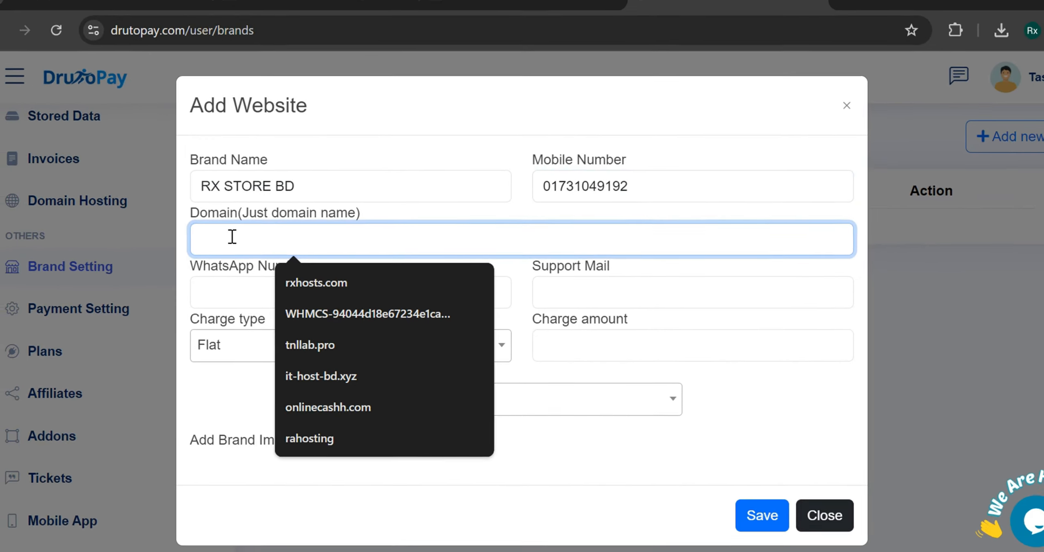
- Copy rxstorebd.shop from the store's address bar and paste it into Domain
click(281, 16)
double_click(224, 61)
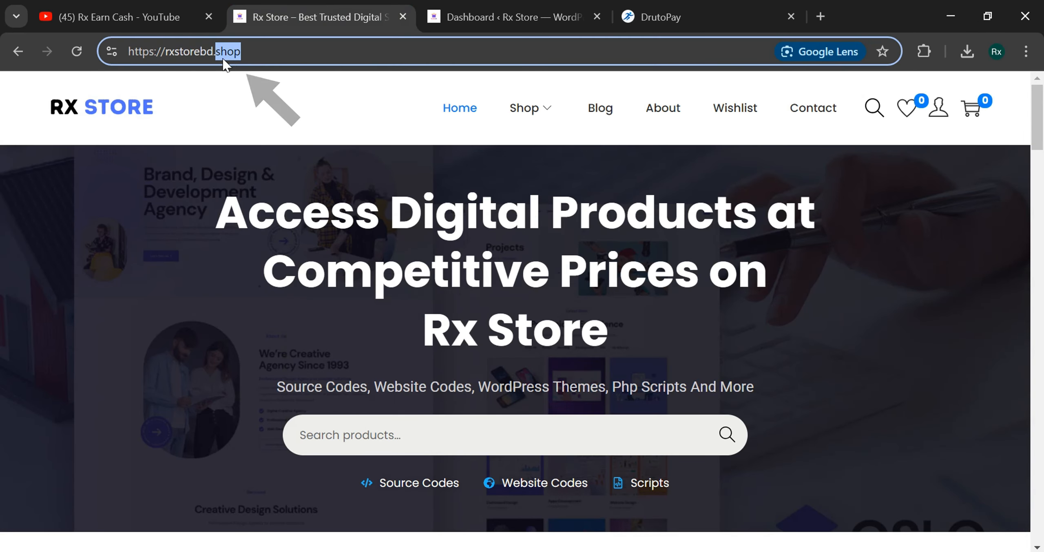
drag(261, 51, 165, 51)
key(ctrl+c)
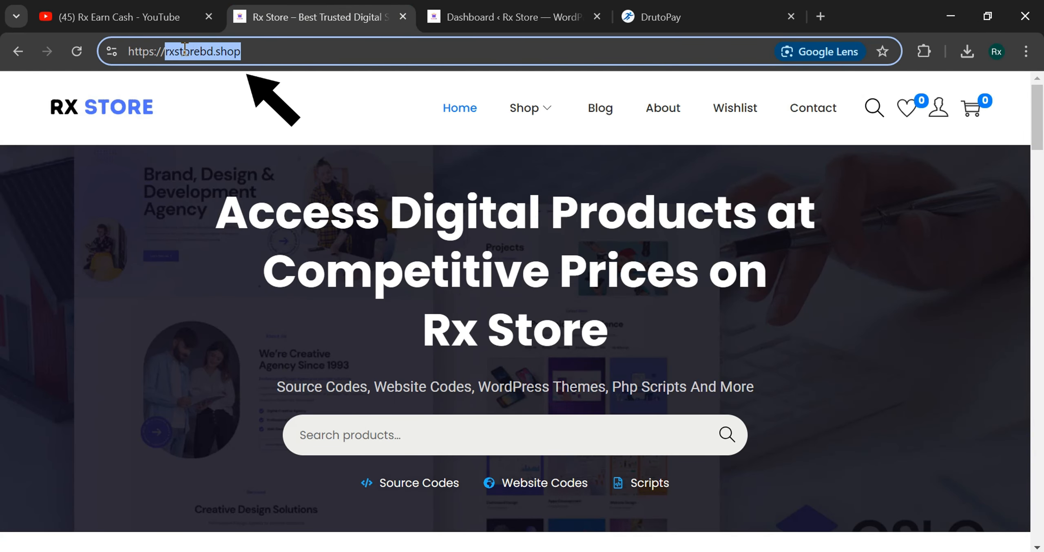
click(473, 9)
click(363, 13)
click(652, 12)
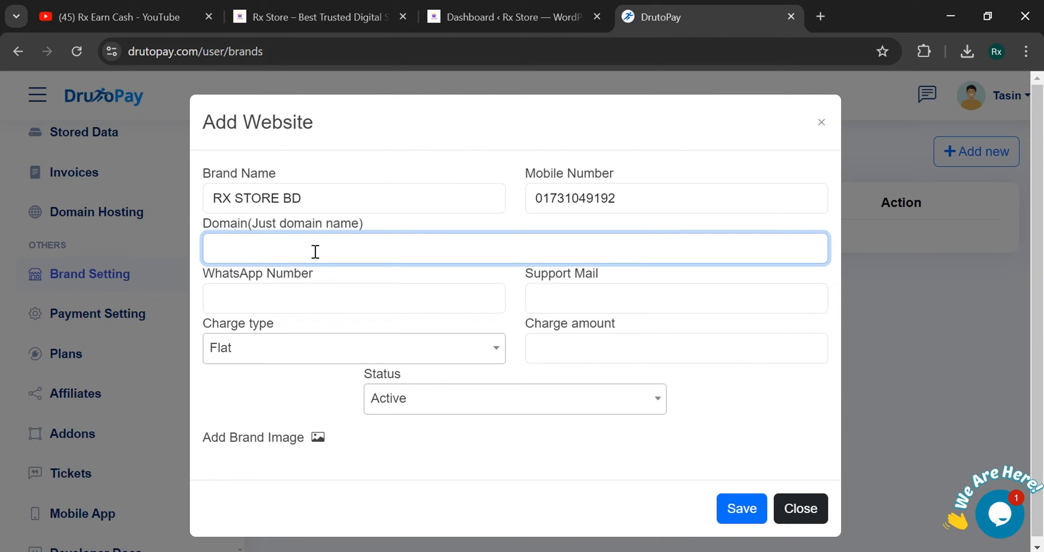
key(ctrl+v)
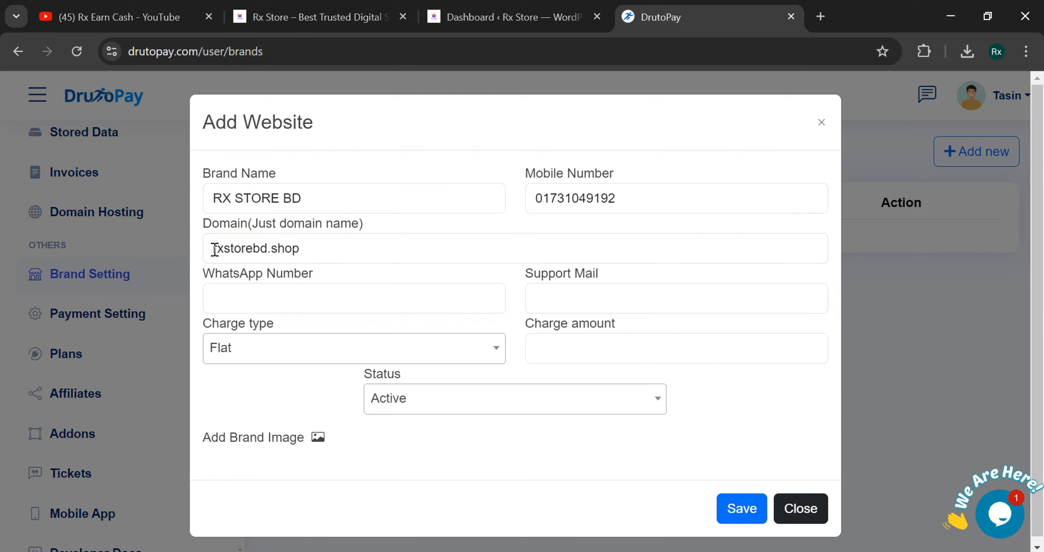
drag(215, 249, 305, 250)
click(308, 253)
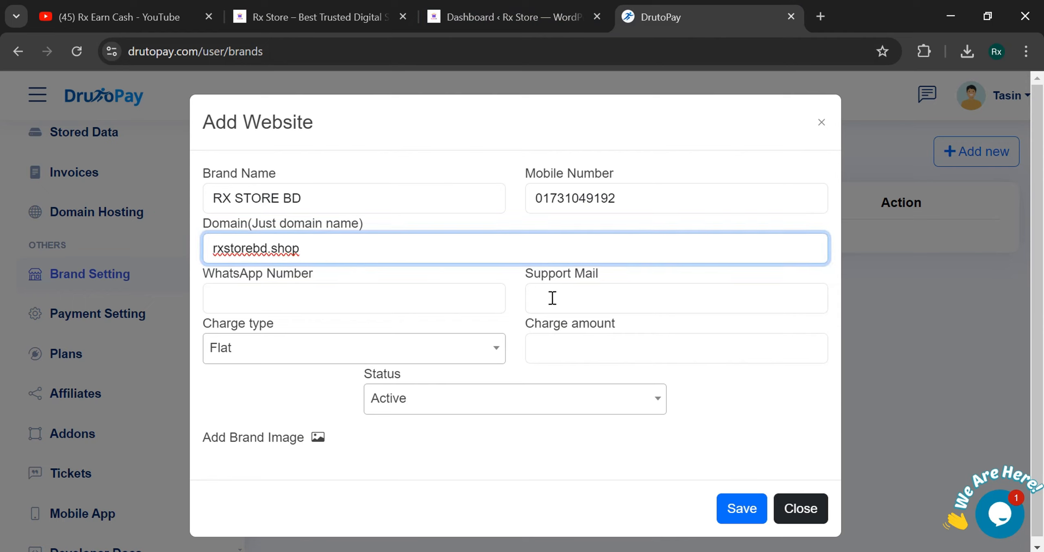
- Fill in the WhatsApp number field with the business's number
click(323, 307)
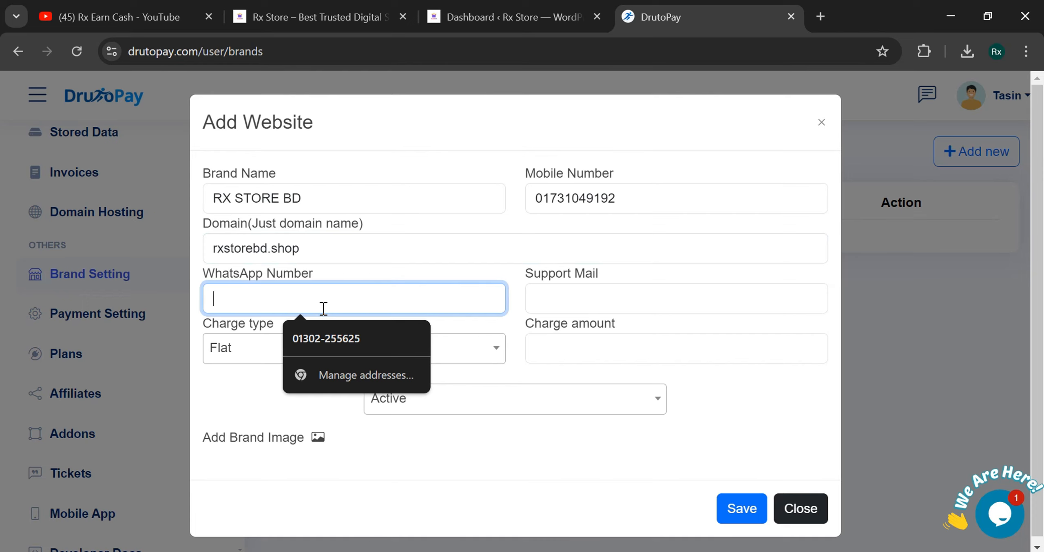
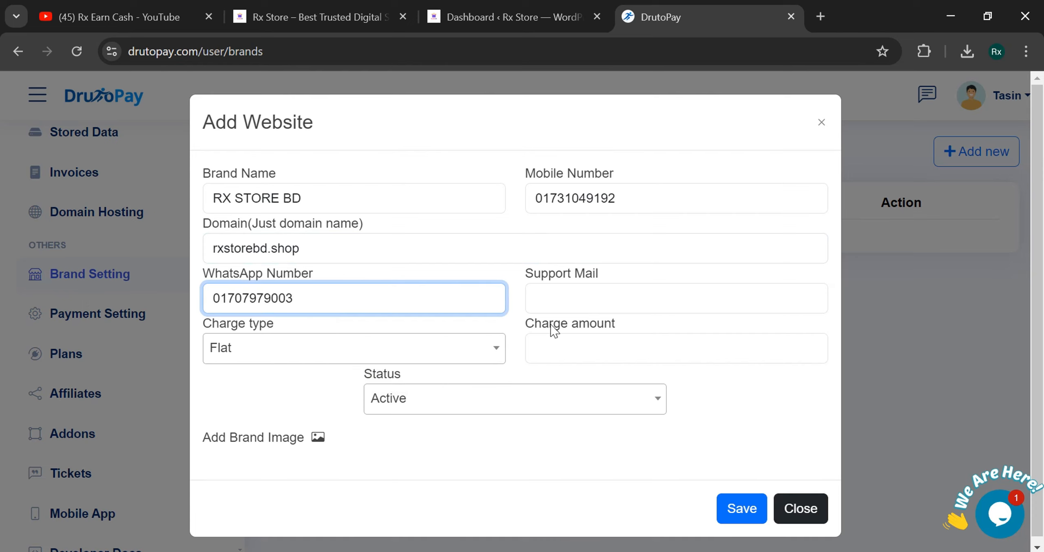
click(556, 306)
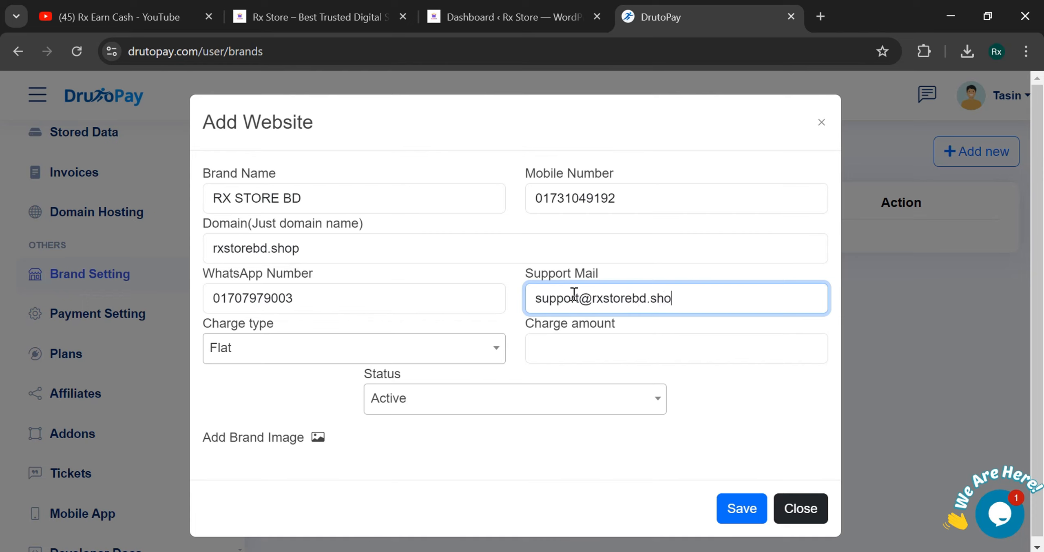
- Finish the support e-mail and set the website's charge type to Flat
click(759, 416)
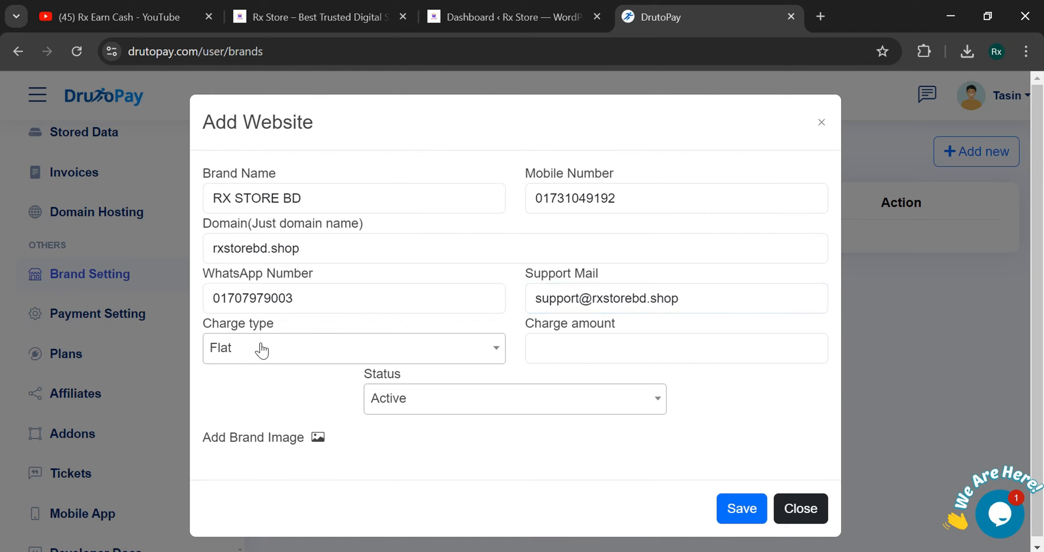
click(278, 350)
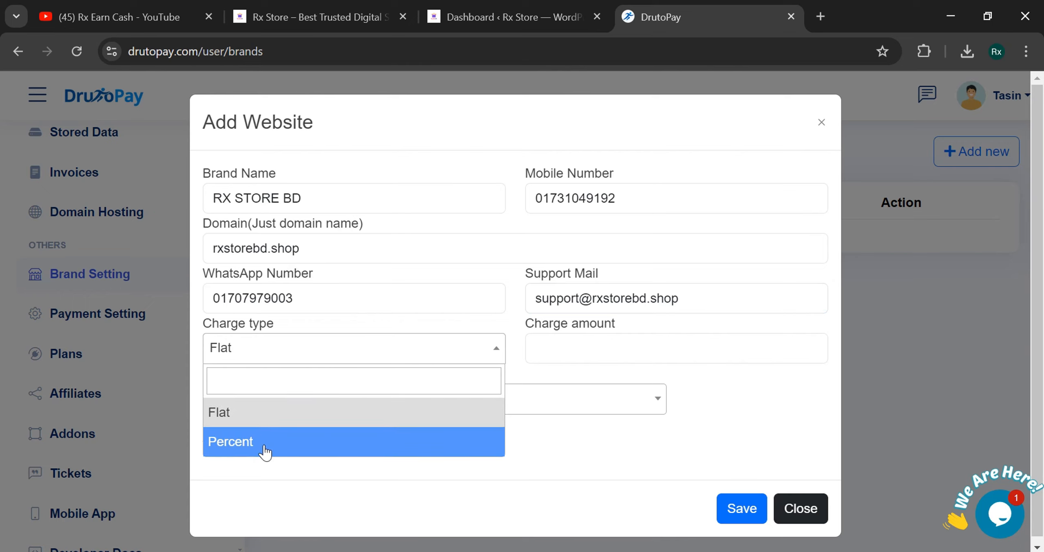
click(265, 423)
click(579, 354)
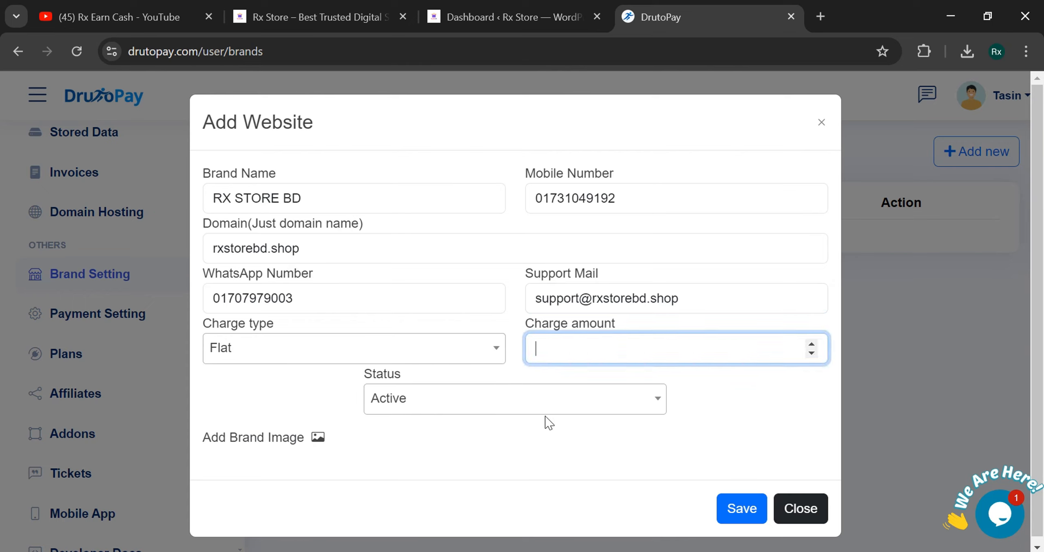
drag(525, 326, 631, 322)
click(631, 322)
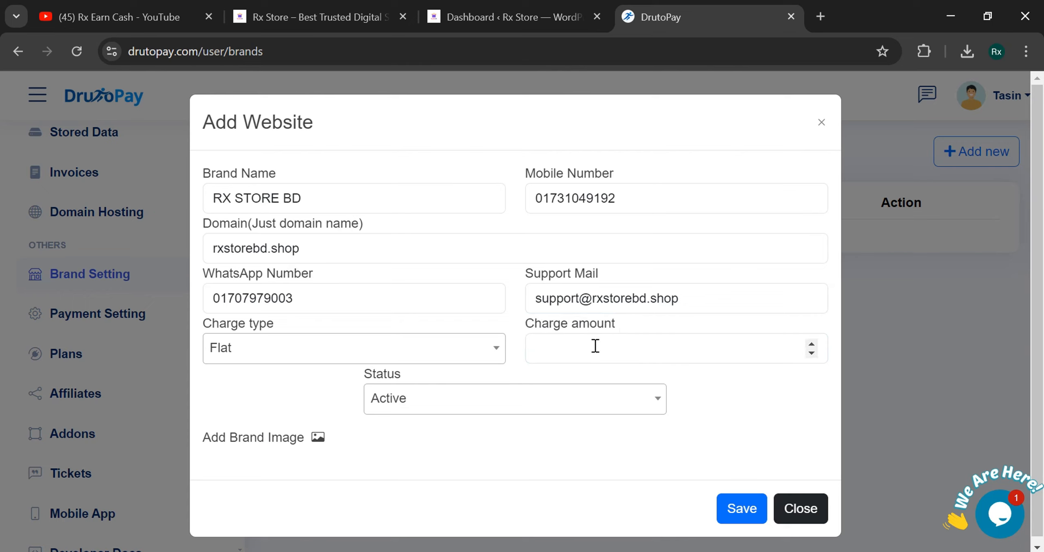
click(585, 356)
- Set the website status to Active and leave the form fields unfocused
click(479, 412)
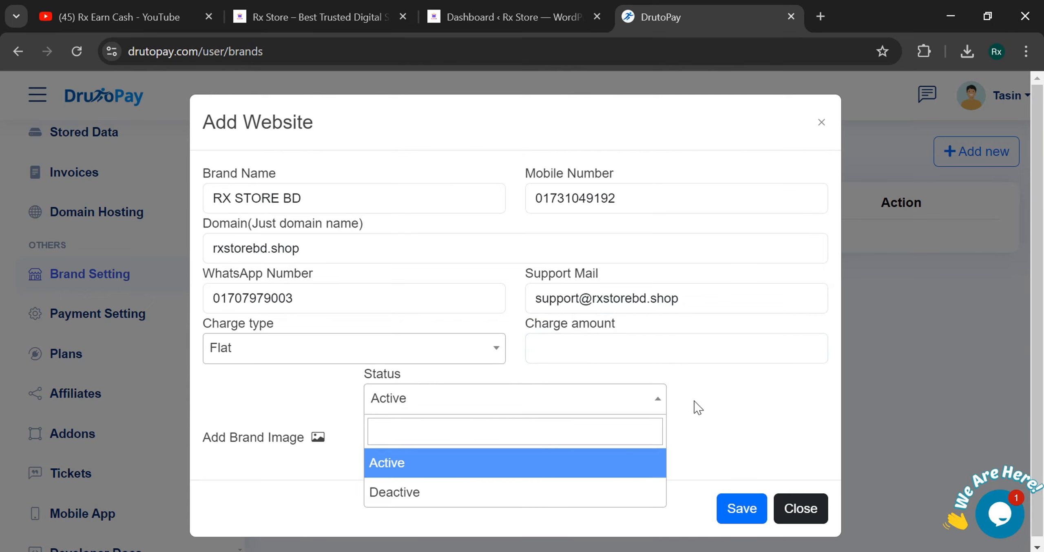
click(632, 347)
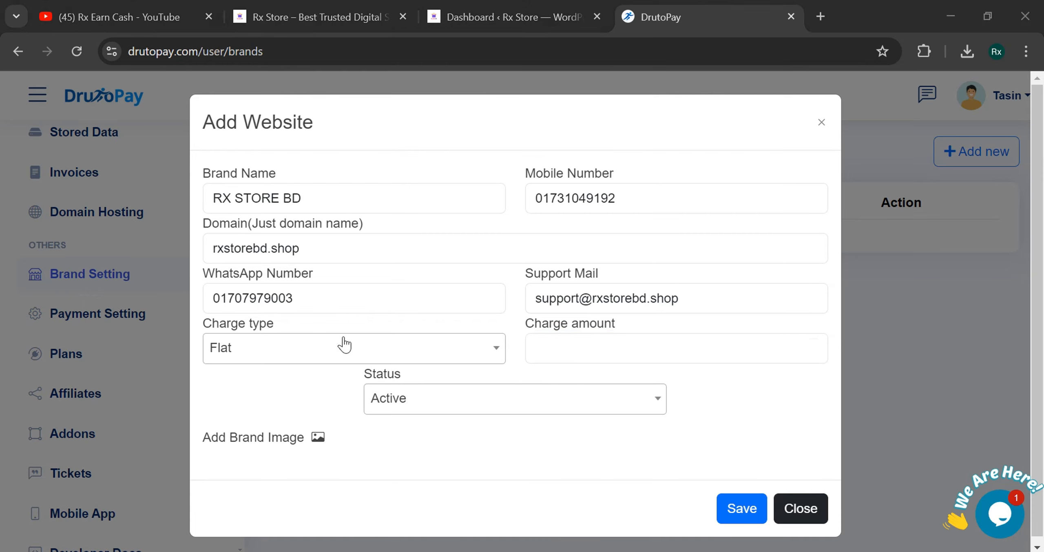
click(272, 388)
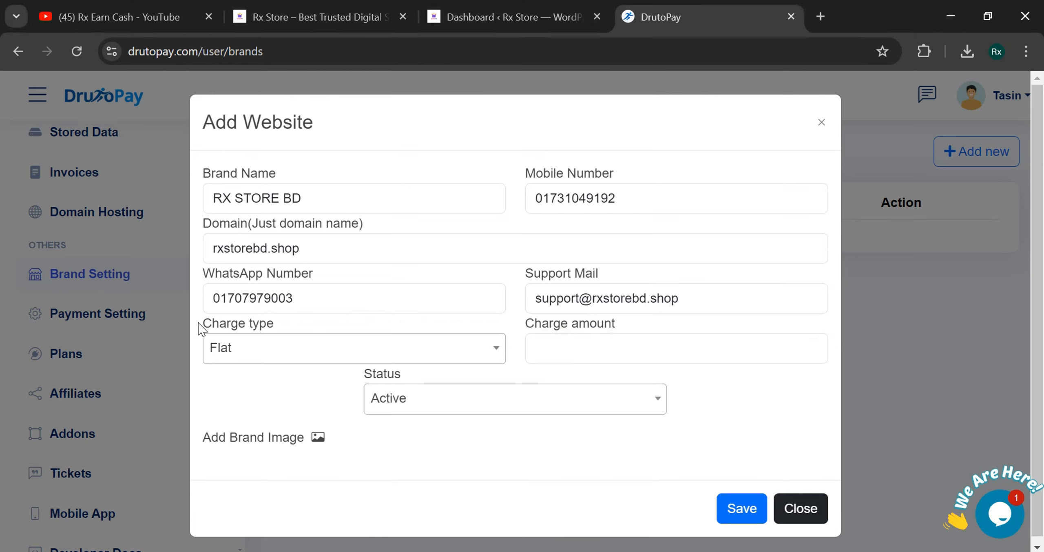
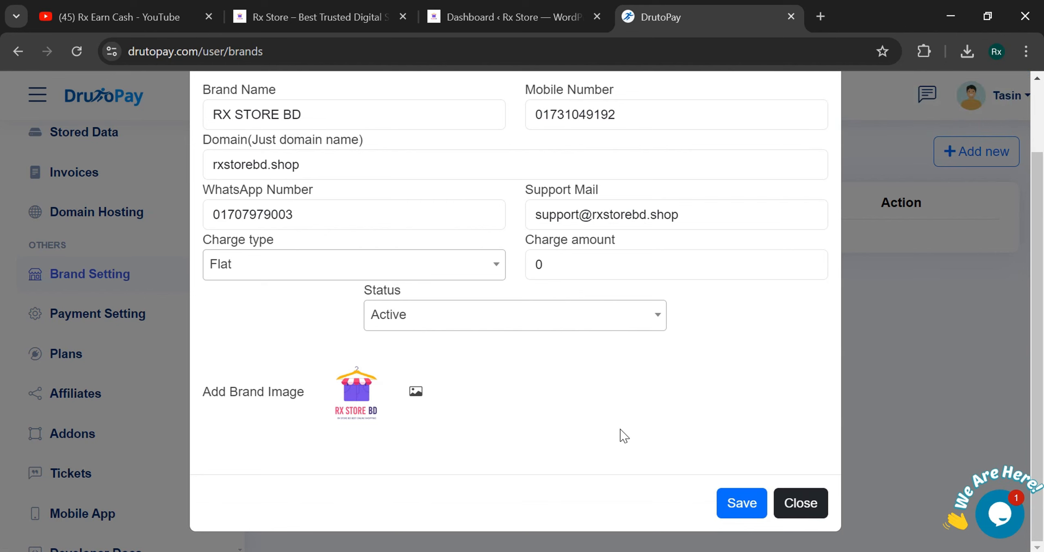
- Save the RX STORE BD brand, check its edit form without changes, then go back to WordPress
click(742, 504)
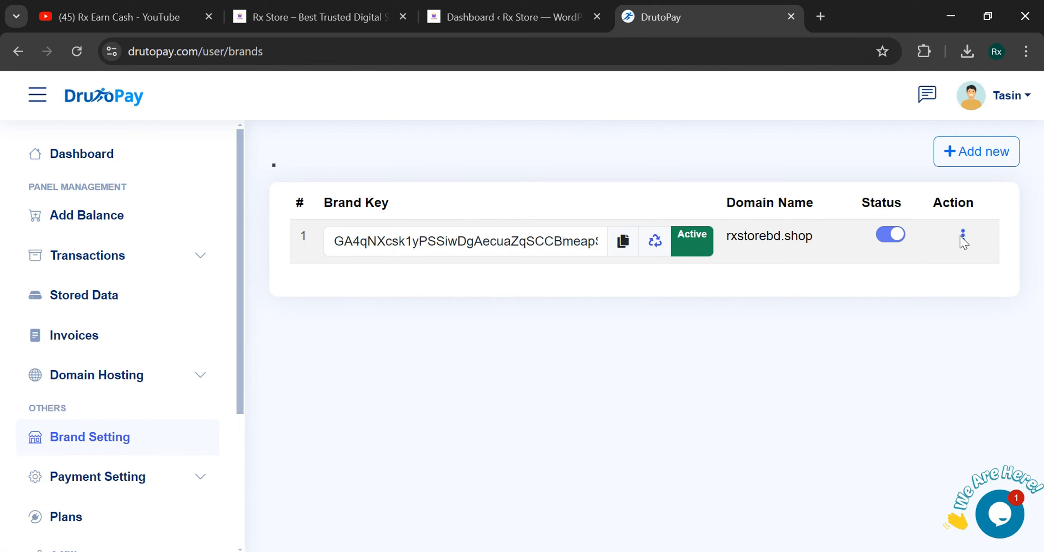
click(963, 242)
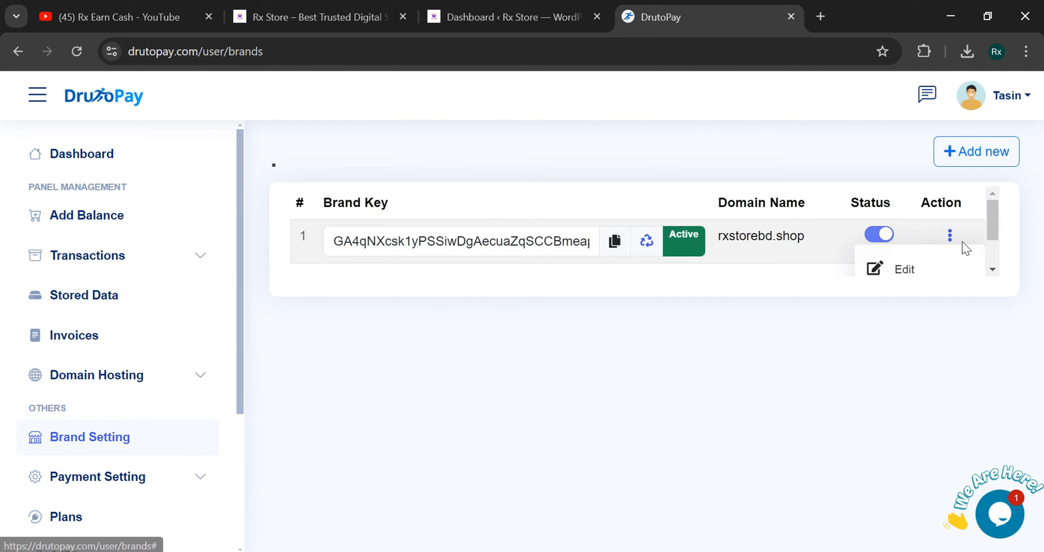
click(901, 269)
scroll(785, 196, down, 2)
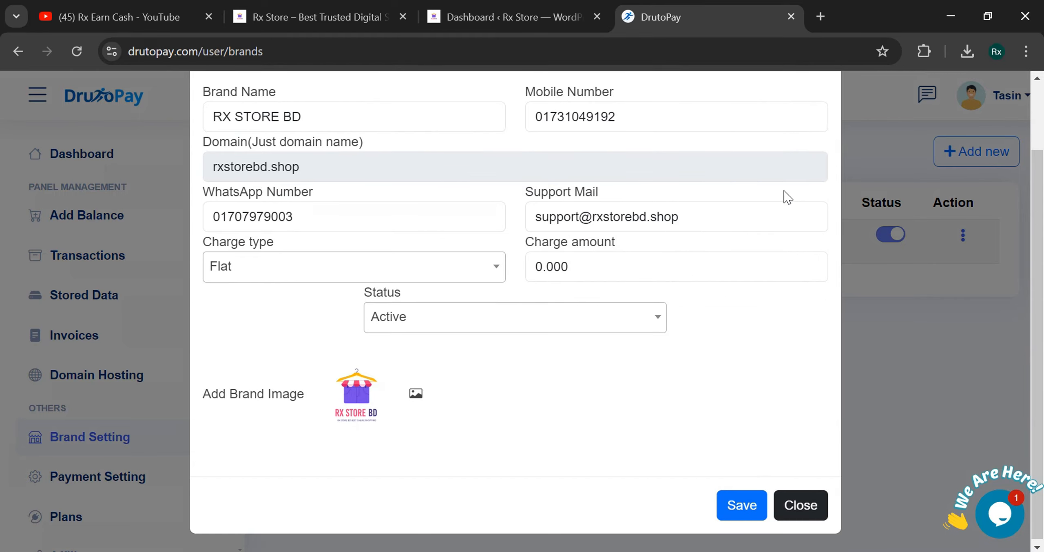
scroll(771, 176, up, 2)
click(821, 121)
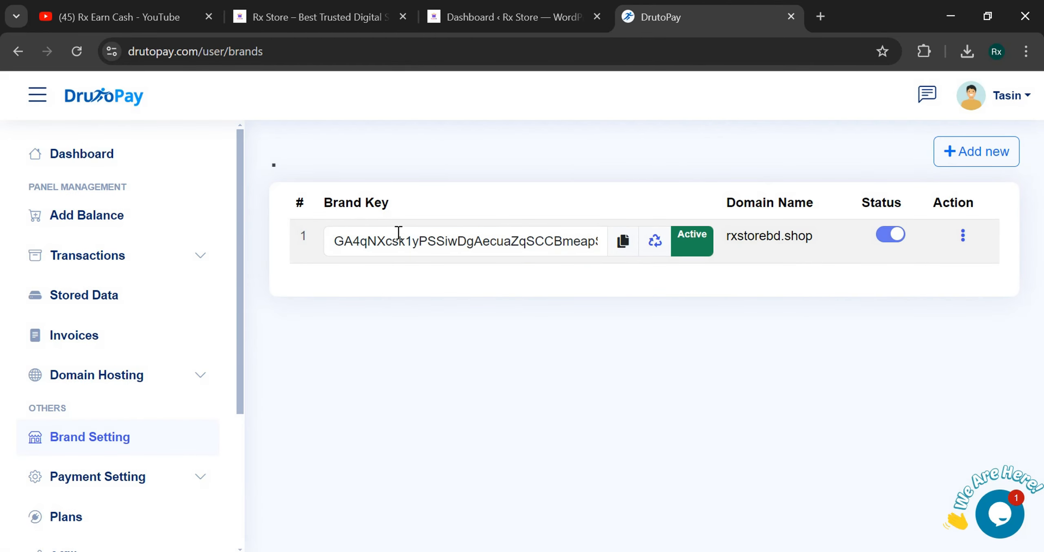
click(392, 16)
click(538, 16)
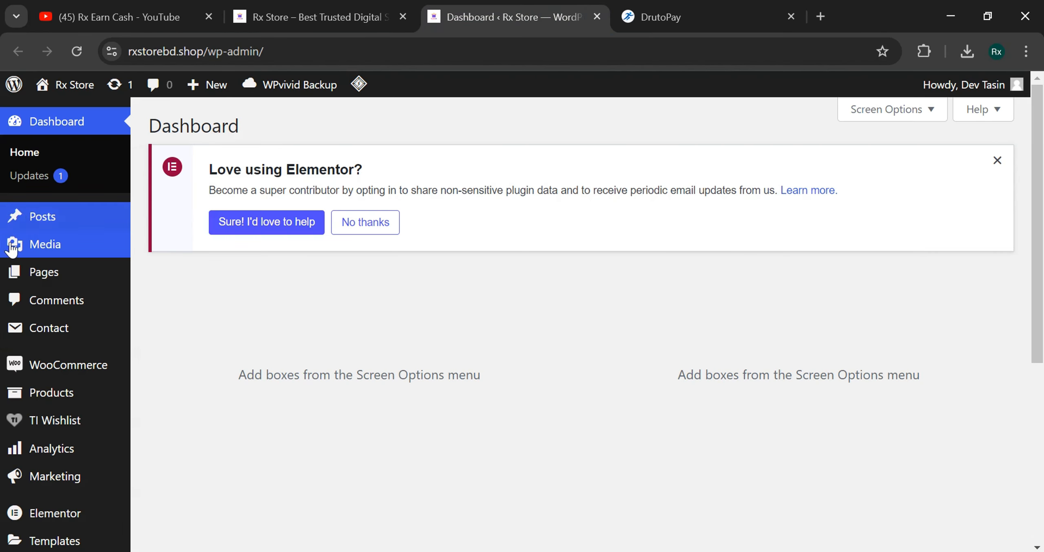
- Open WordPress's Add New Plugin page, then select the DrutoPay site address in the brands tab
scroll(41, 326, down, 4)
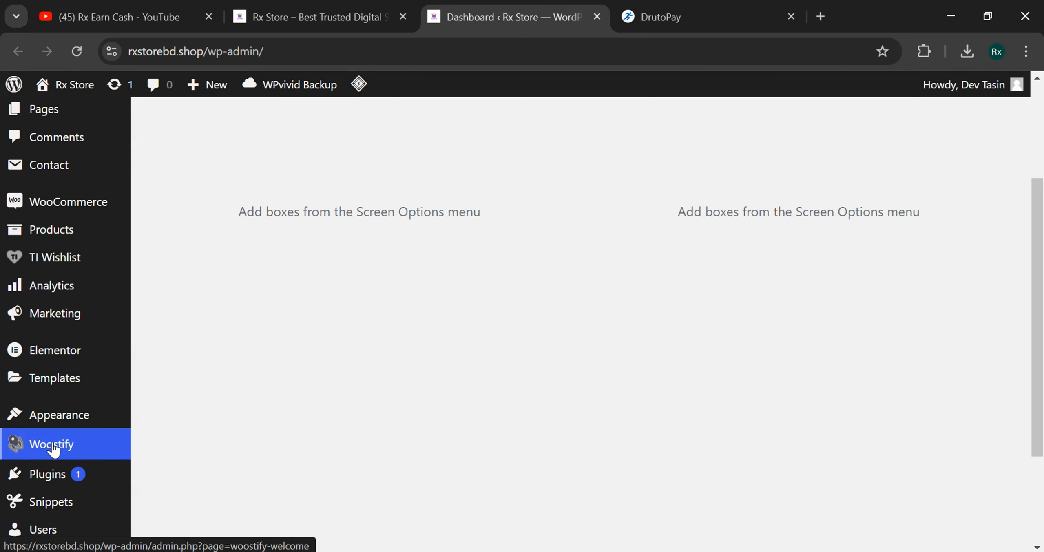
scroll(68, 408, down, 4)
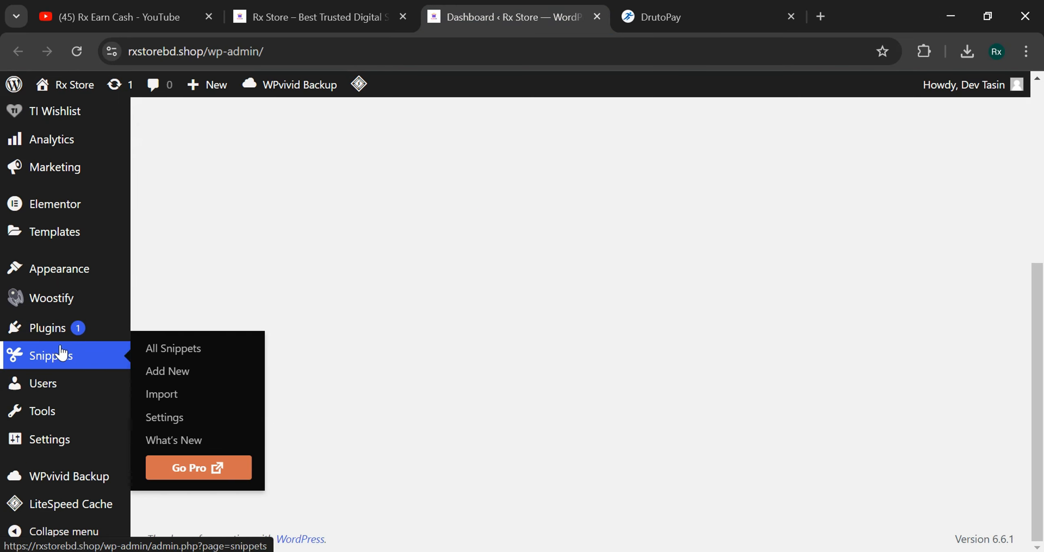
mouse_move(111, 331)
click(134, 354)
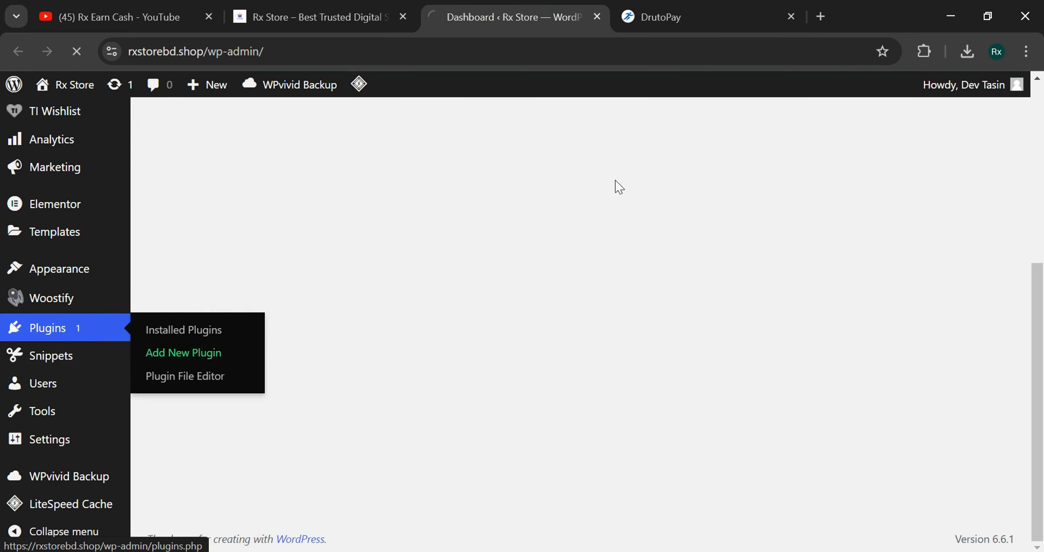
click(657, 18)
drag(202, 52, 128, 52)
key(ctrl+c)
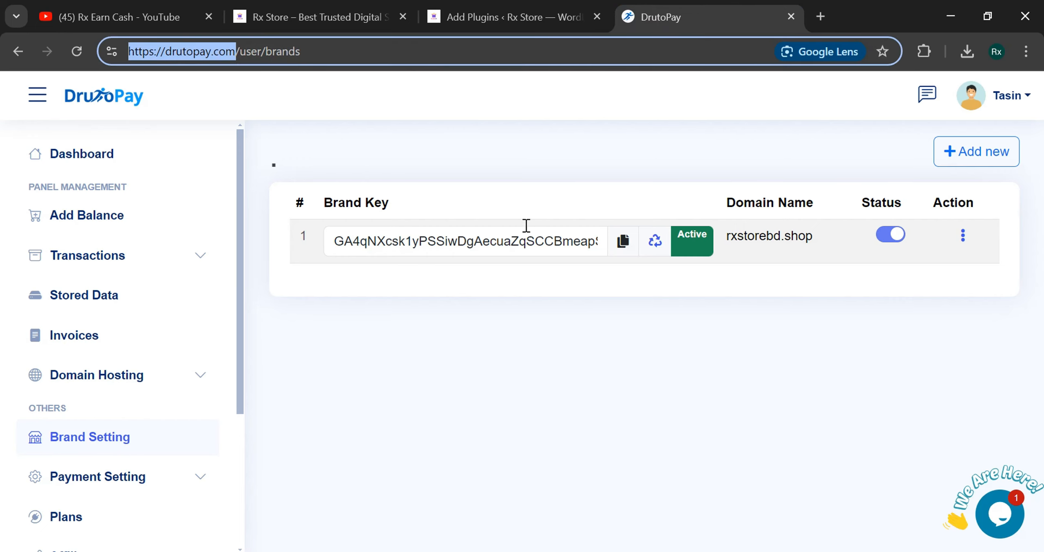
click(820, 16)
key(ctrl+v)
key(Return)
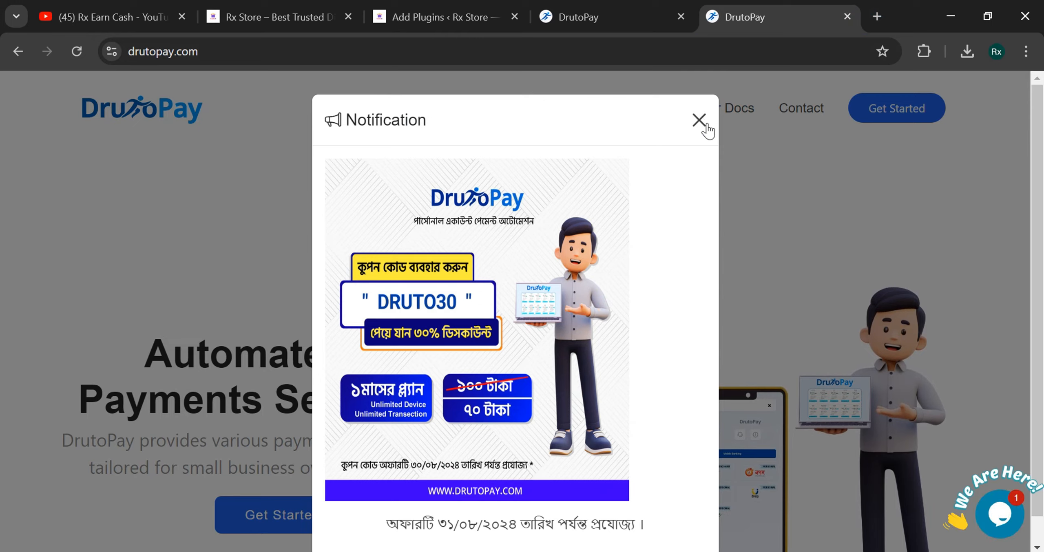
click(698, 120)
click(681, 122)
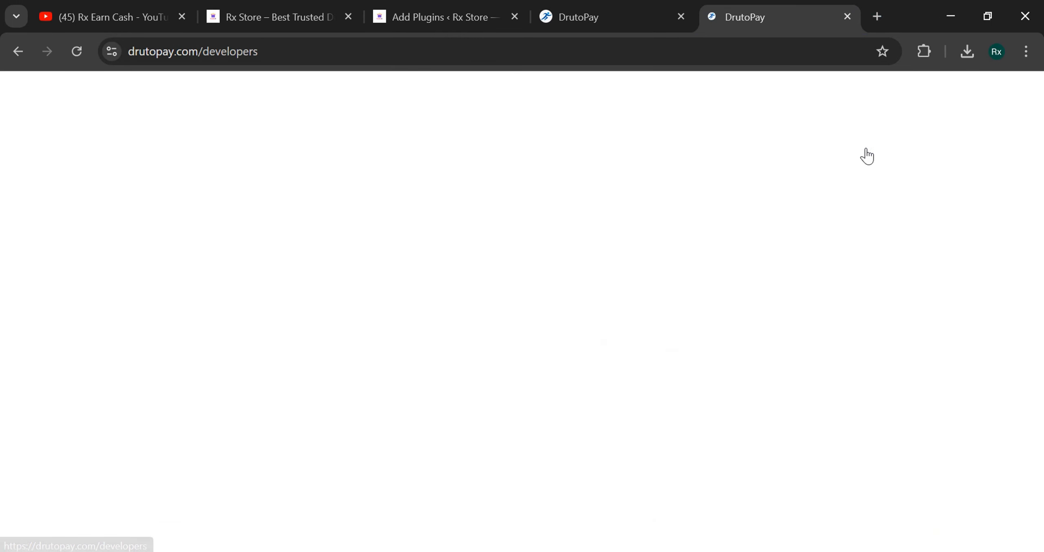
click(310, 13)
click(144, 154)
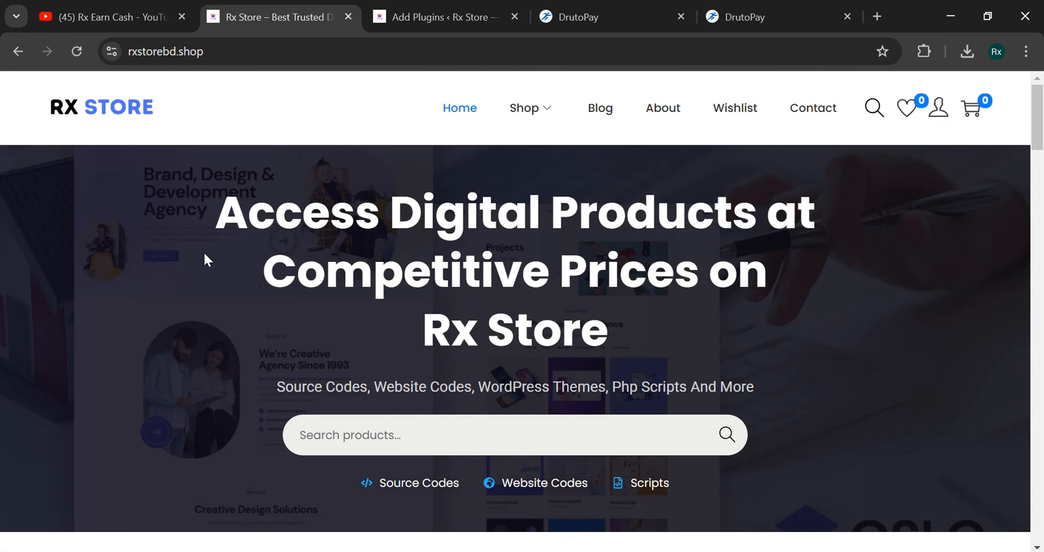
mouse_move(551, 103)
click(727, 7)
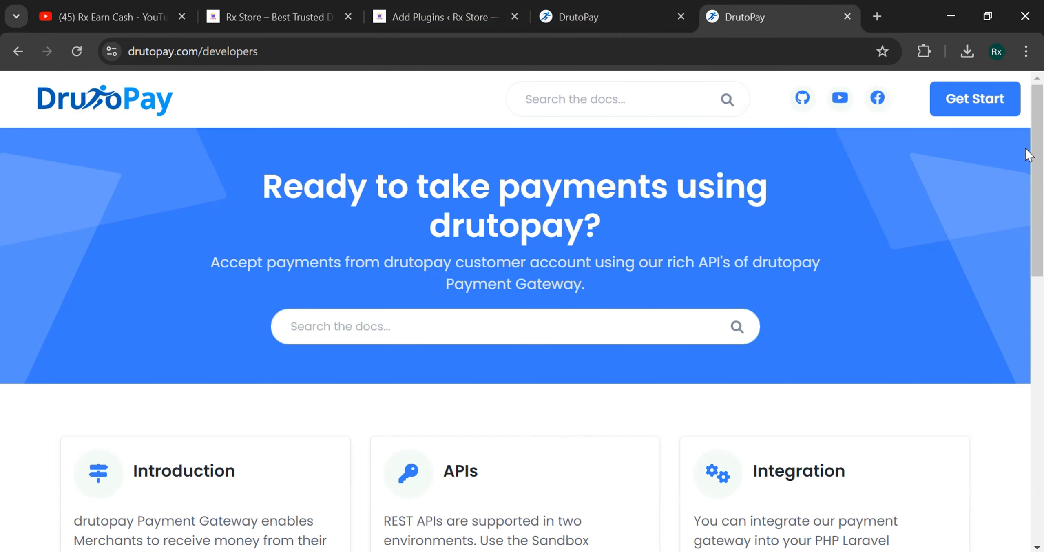
drag(1037, 155, 1041, 263)
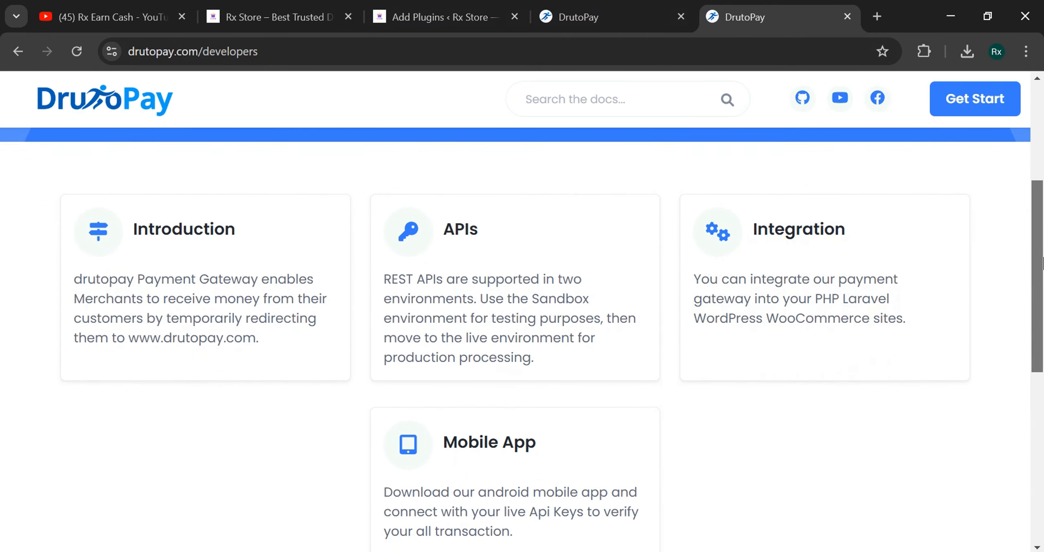
click(795, 302)
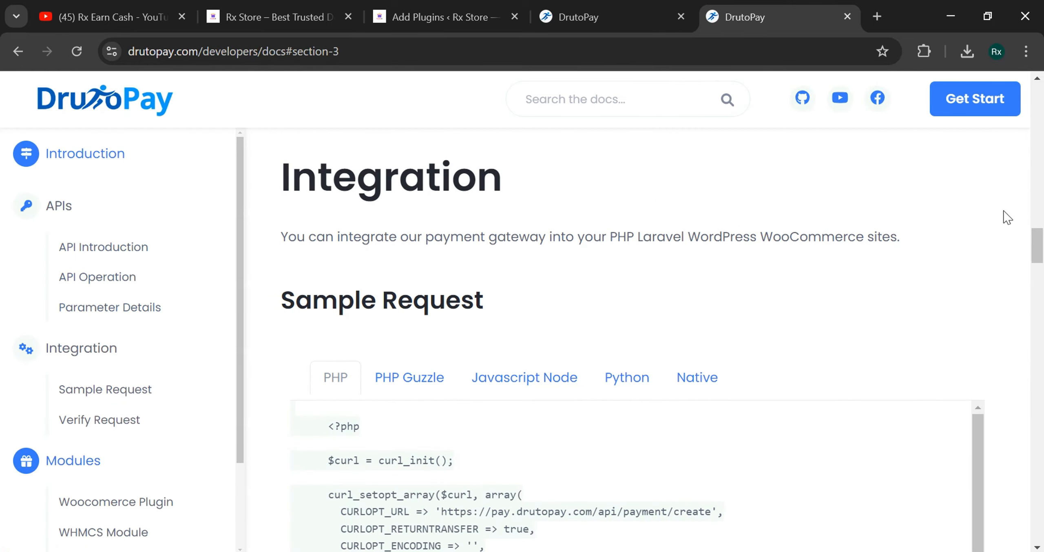
drag(1037, 244, 1040, 466)
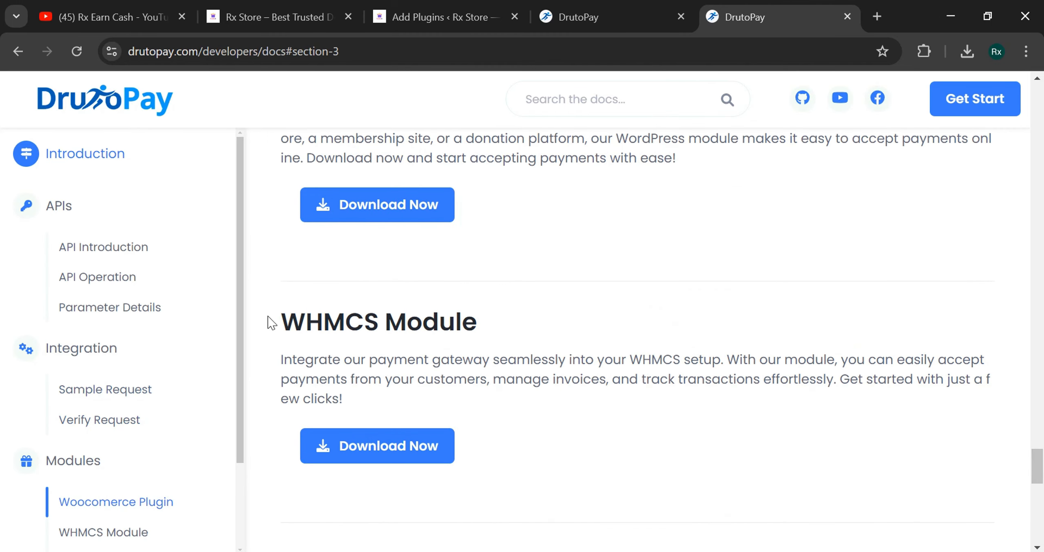
drag(271, 323, 507, 324)
click(483, 351)
scroll(482, 321, up, 4)
drag(276, 244, 510, 285)
click(533, 328)
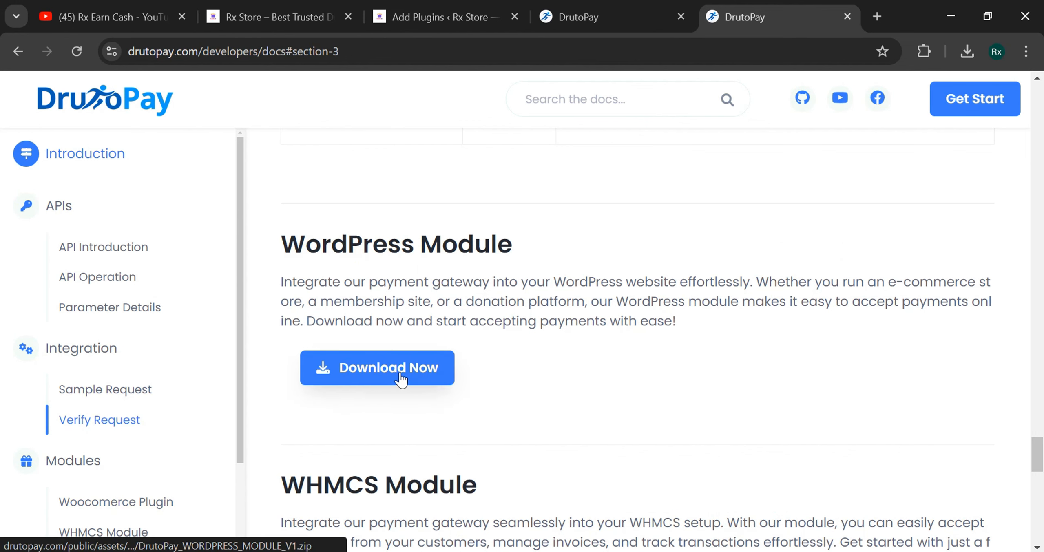
scroll(1039, 434, down, 6)
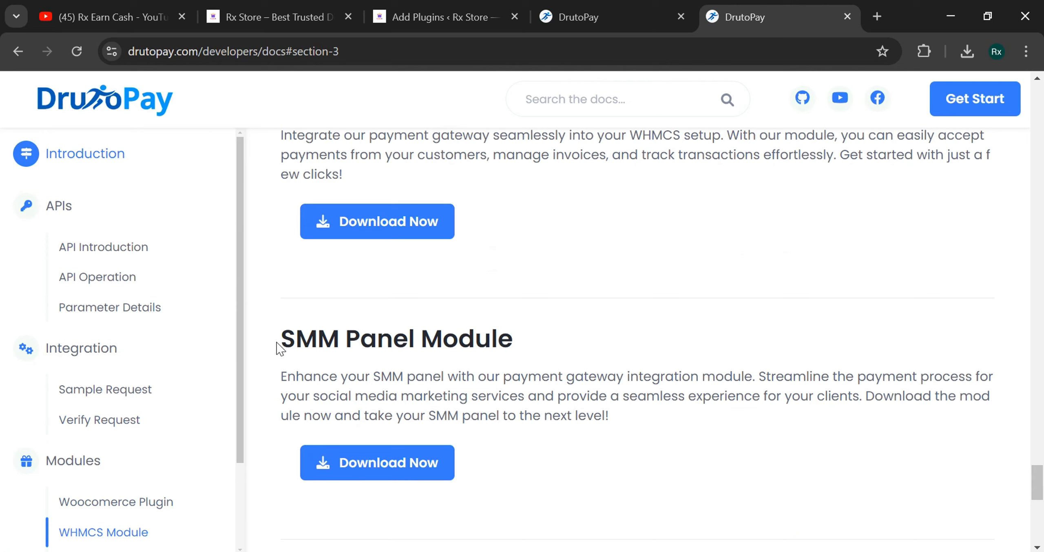
drag(276, 342, 481, 340)
click(483, 340)
drag(284, 337, 589, 355)
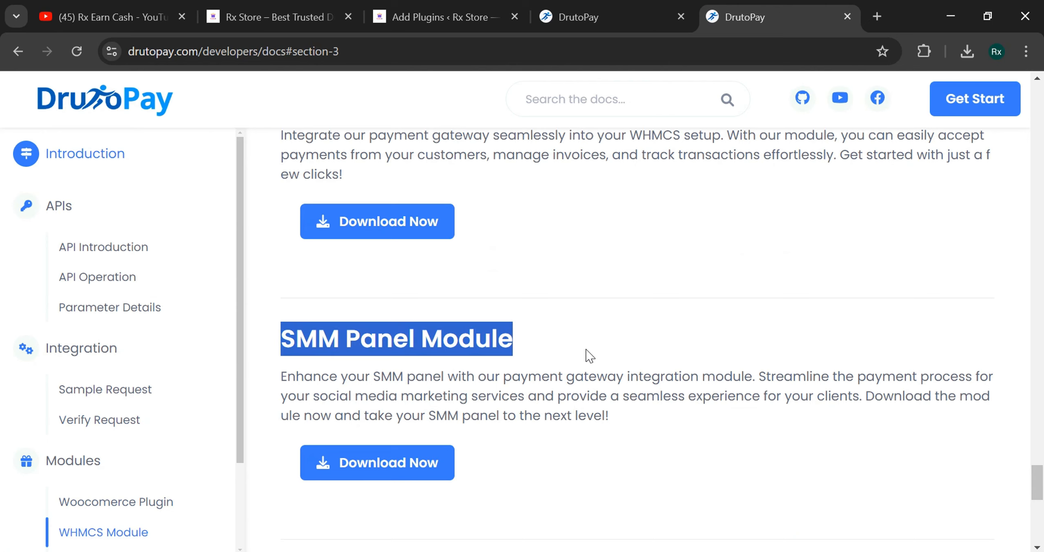
click(590, 356)
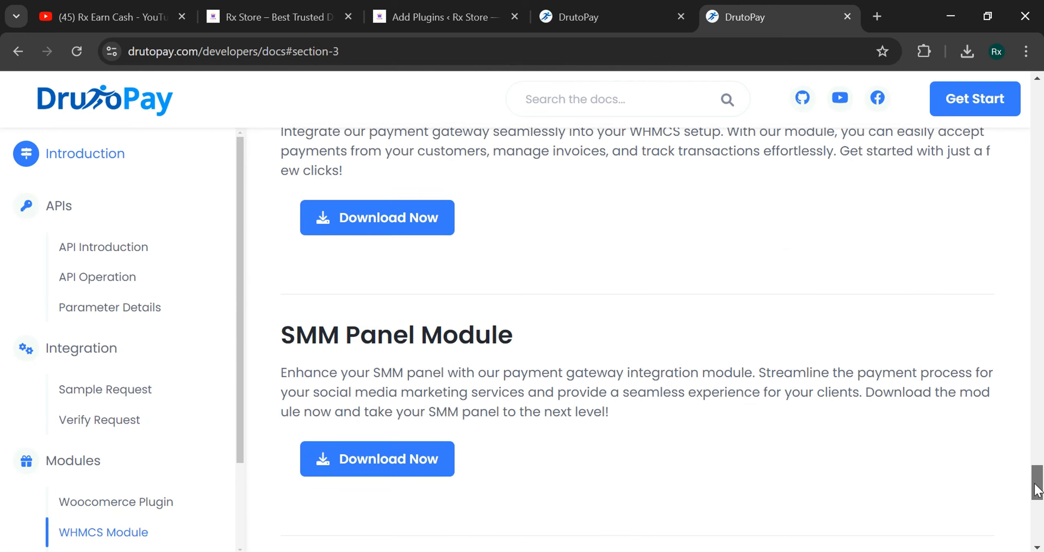
scroll(1038, 483, down, 5)
drag(288, 275, 620, 313)
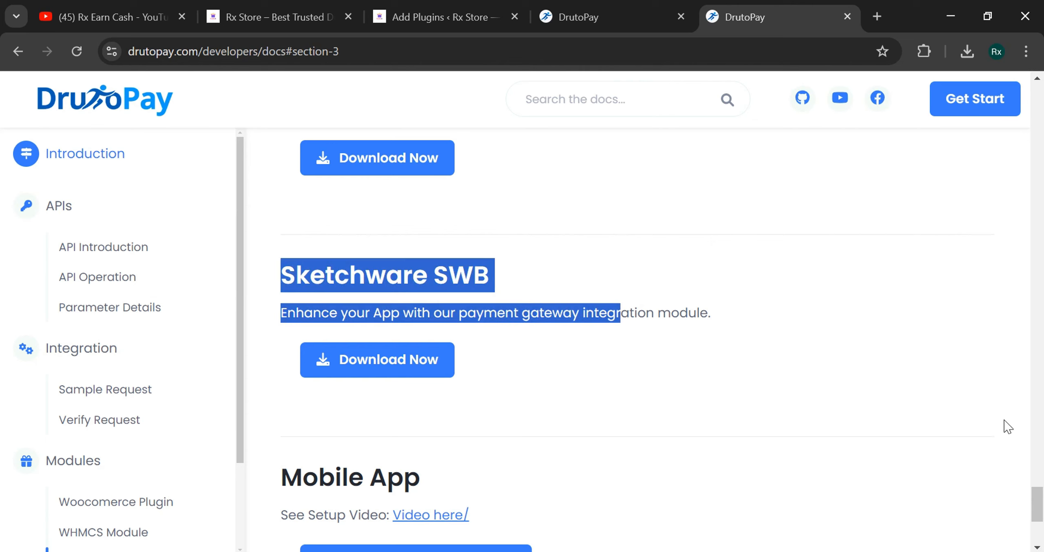
click(905, 462)
scroll(905, 462, down, 5)
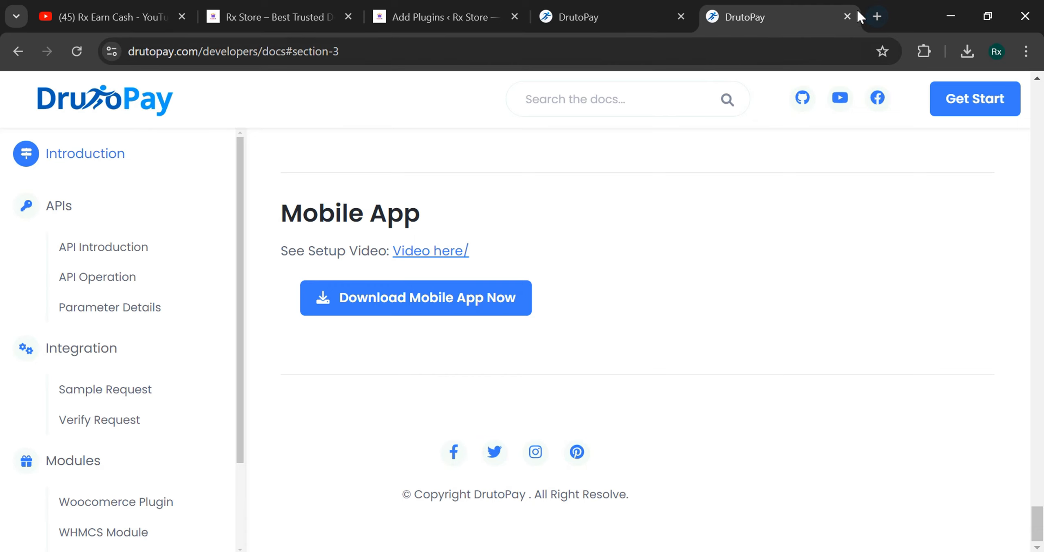
- Upload the DrutoPay_WORDPRESS_MODULE_V1 zip from Downloads as a new WordPress plugin
click(848, 15)
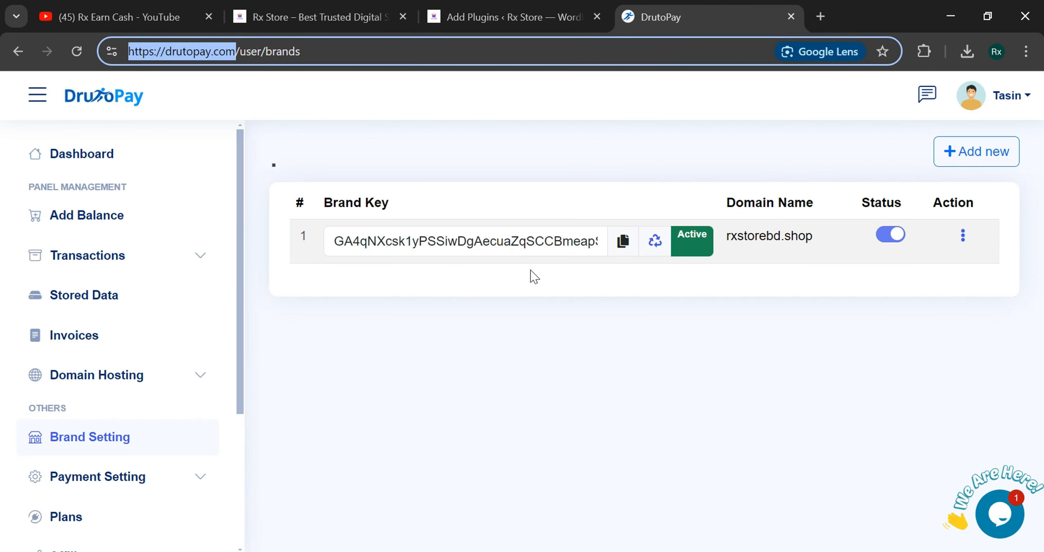
click(509, 10)
click(303, 129)
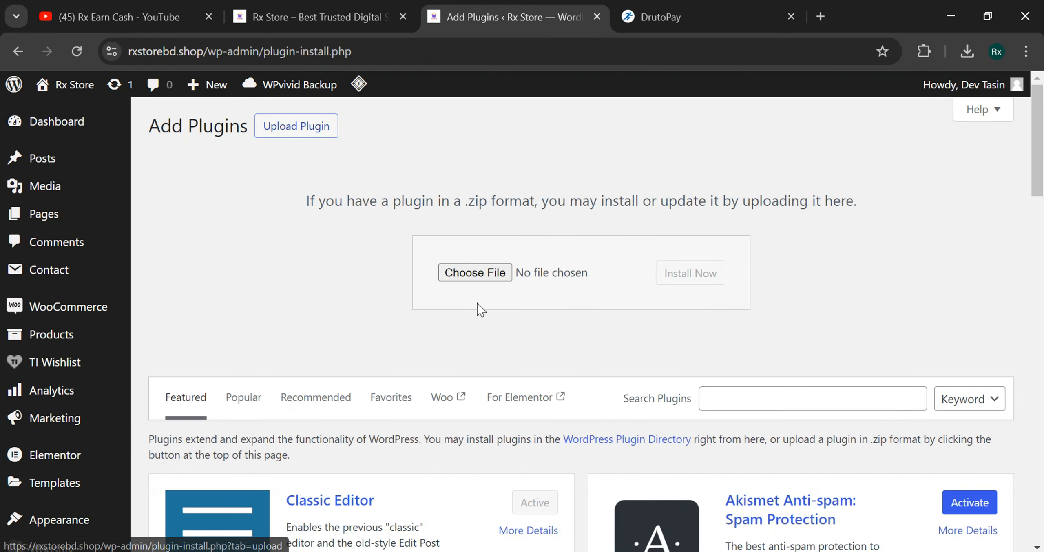
click(475, 280)
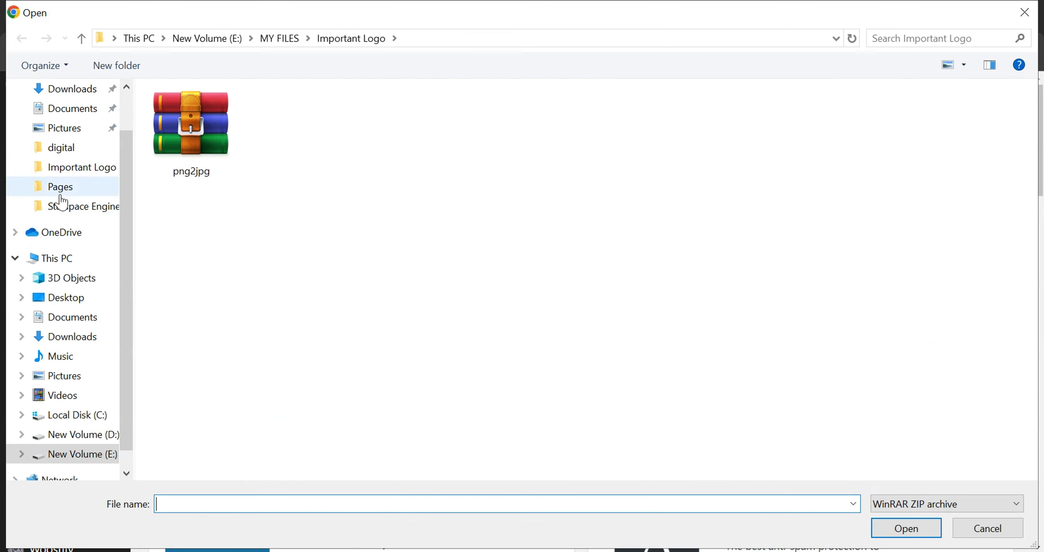
click(76, 345)
click(244, 137)
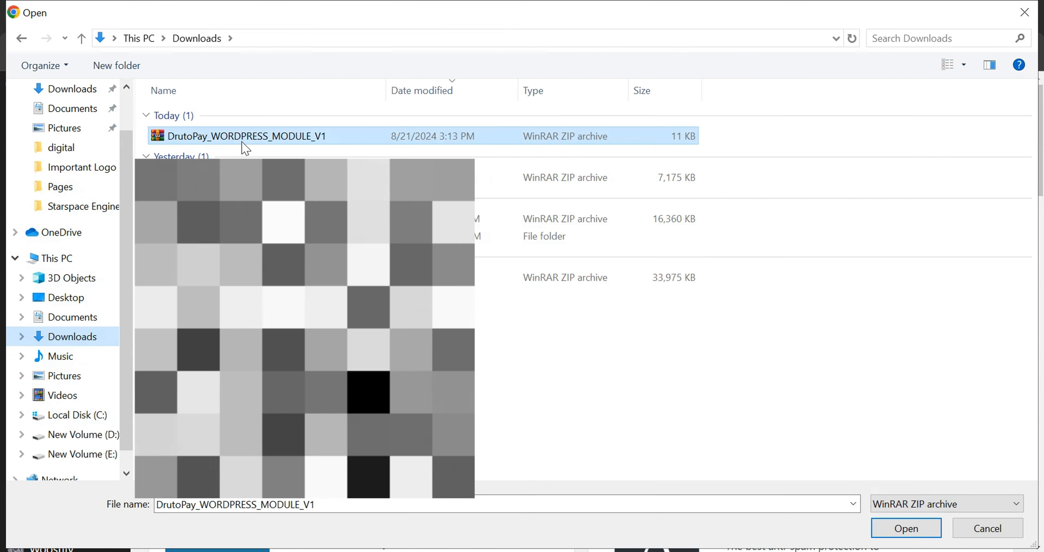
click(893, 530)
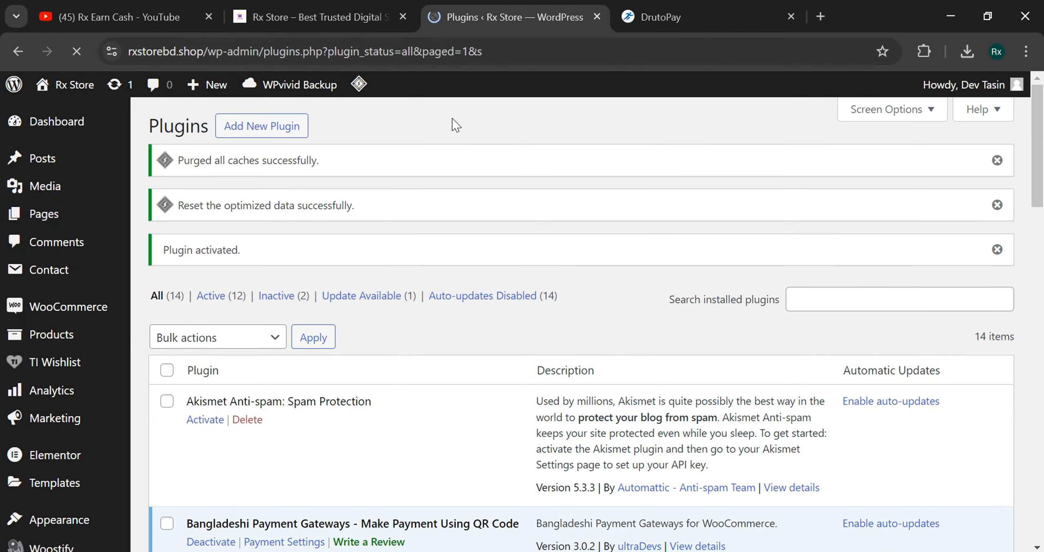
- Enable DrutoPay in WooCommerce Payments settings and open its Finish set up page
mouse_move(19, 314)
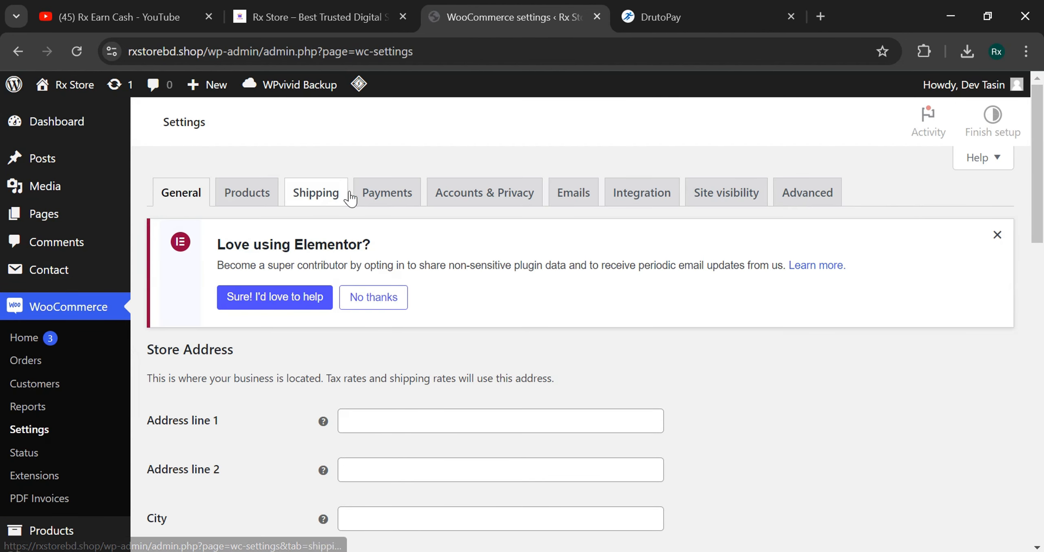
click(381, 195)
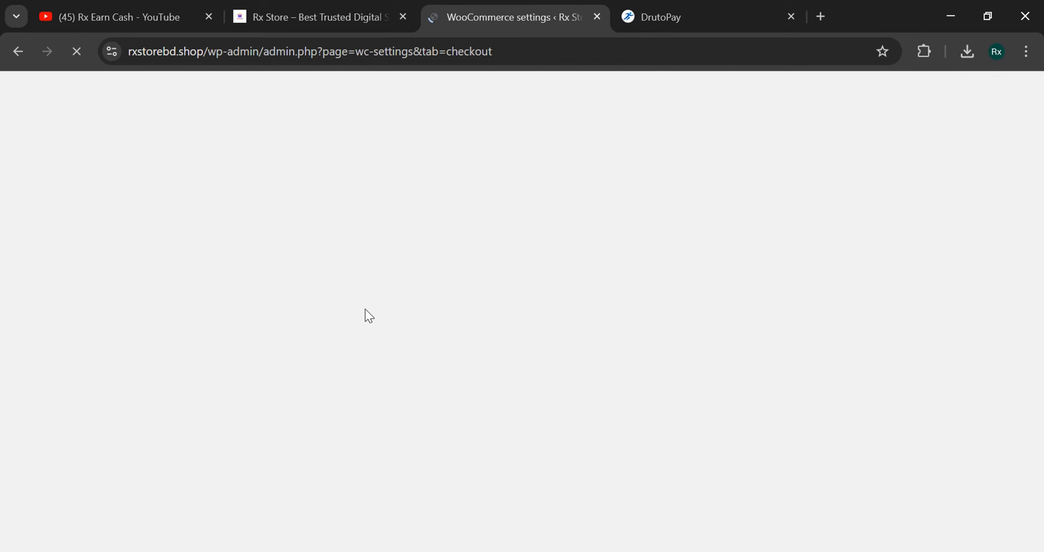
scroll(365, 314, down, 5)
scroll(453, 395, down, 5)
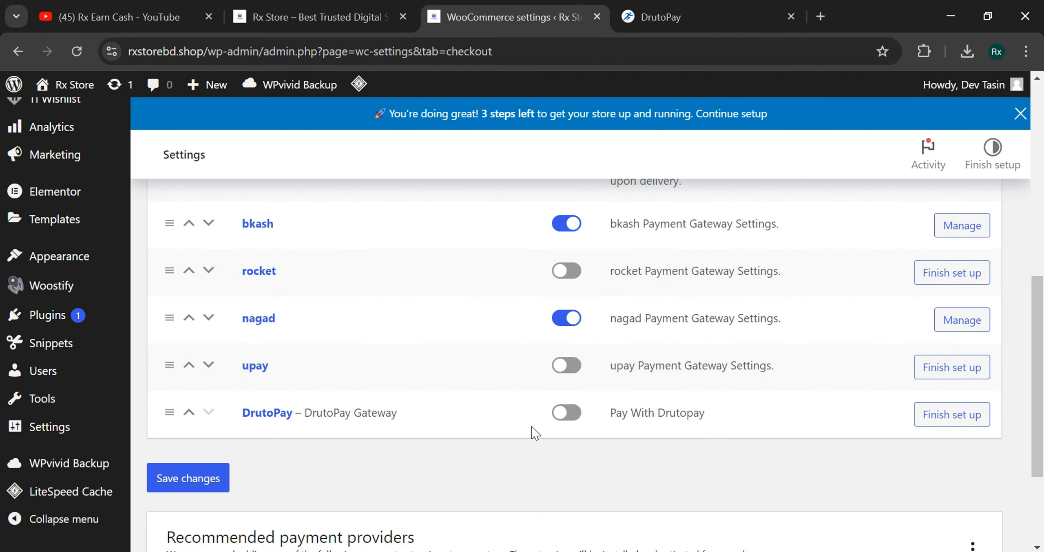
click(564, 416)
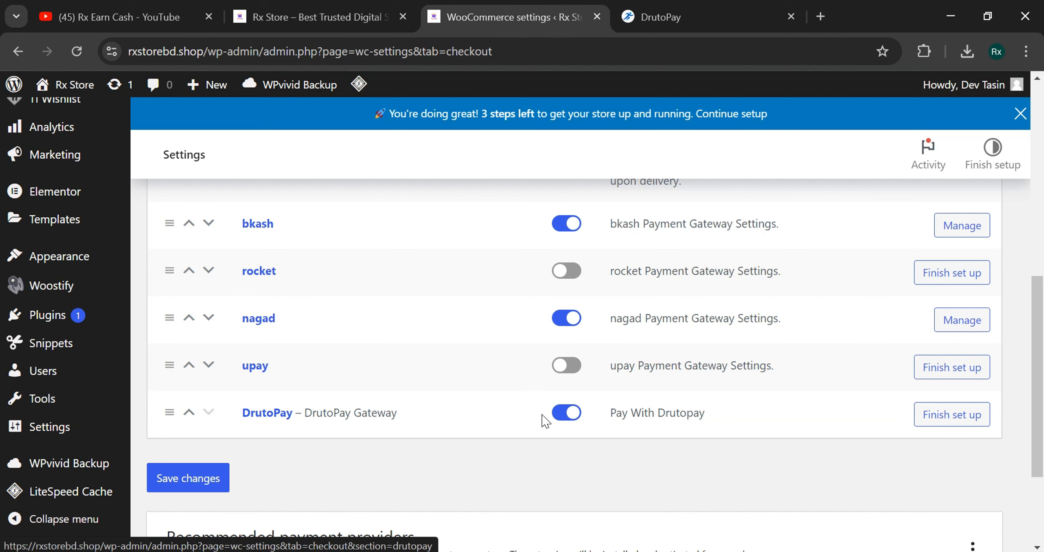
click(958, 422)
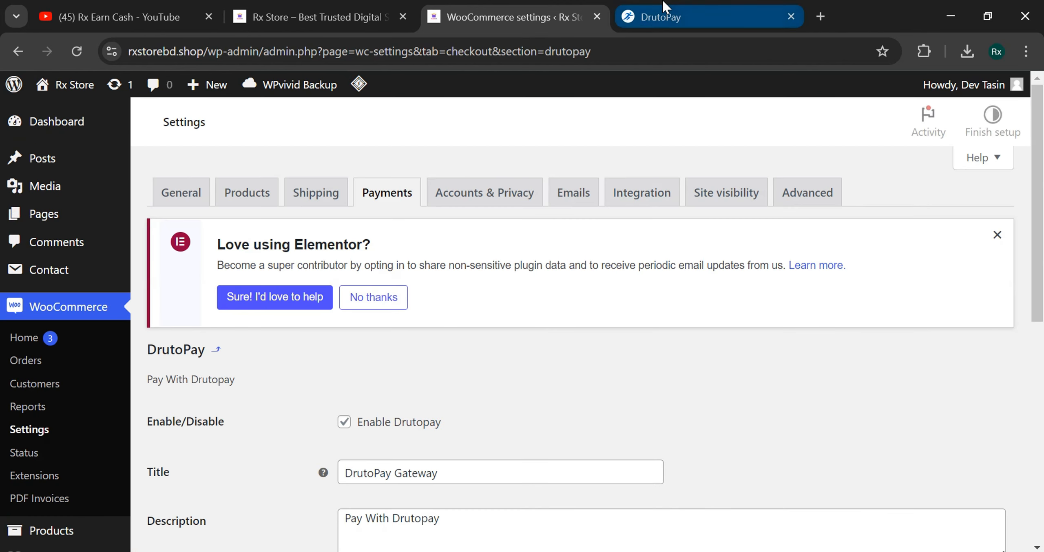
- Paste the rxstorebd.shop brand key from DrutoPay into the gateway's Brand Key field
click(636, 17)
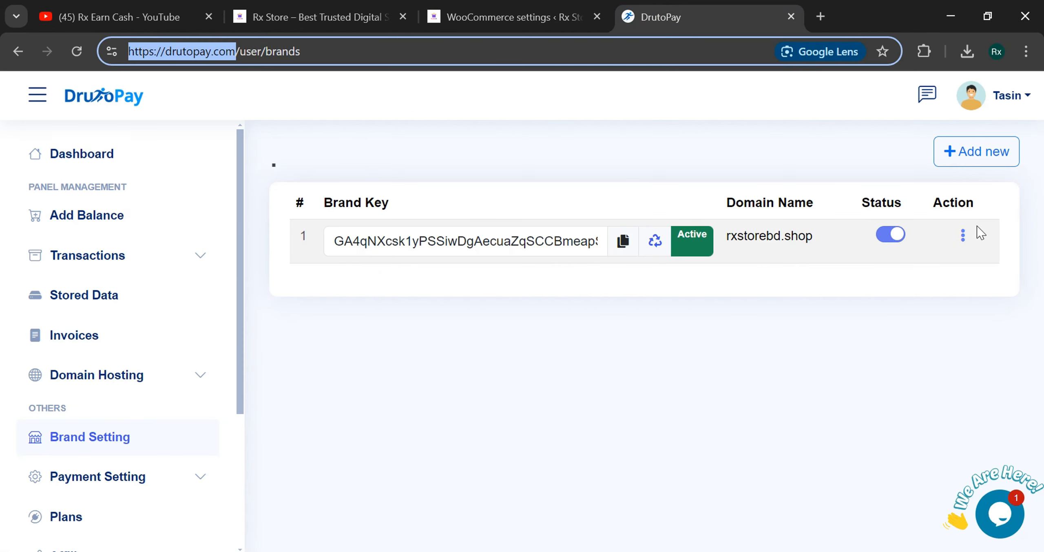
click(620, 252)
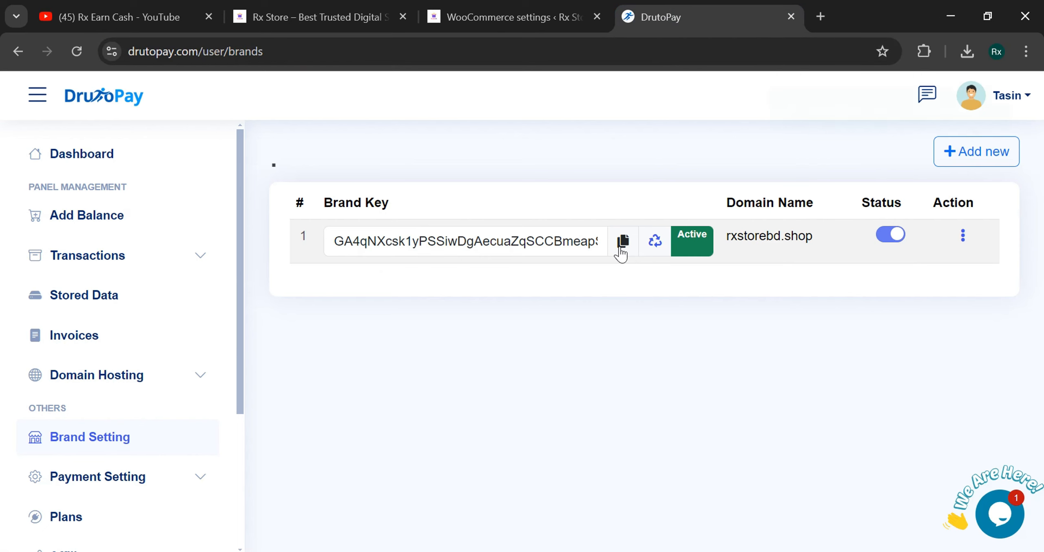
click(542, 11)
drag(1040, 232, 1042, 369)
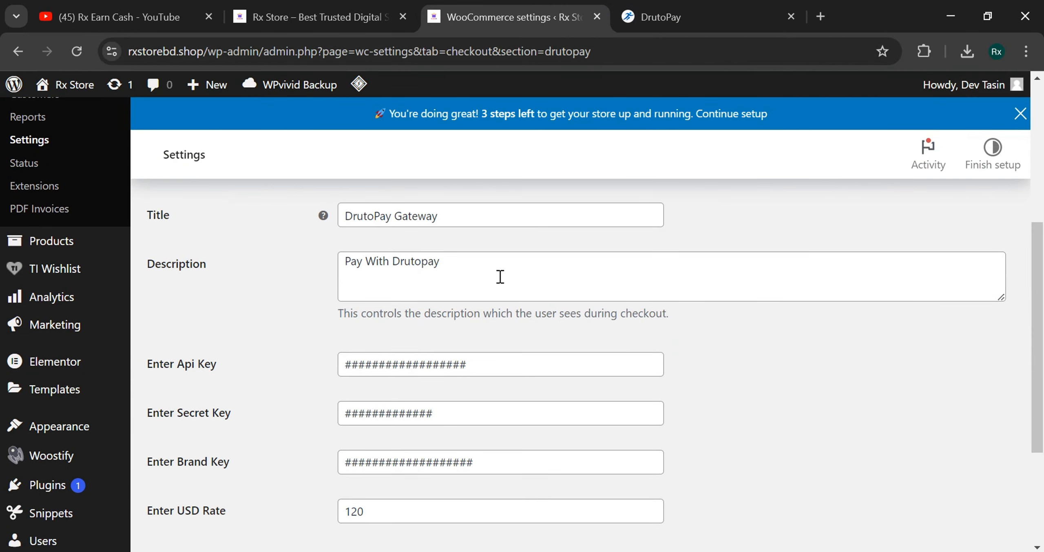
triple_click(489, 462)
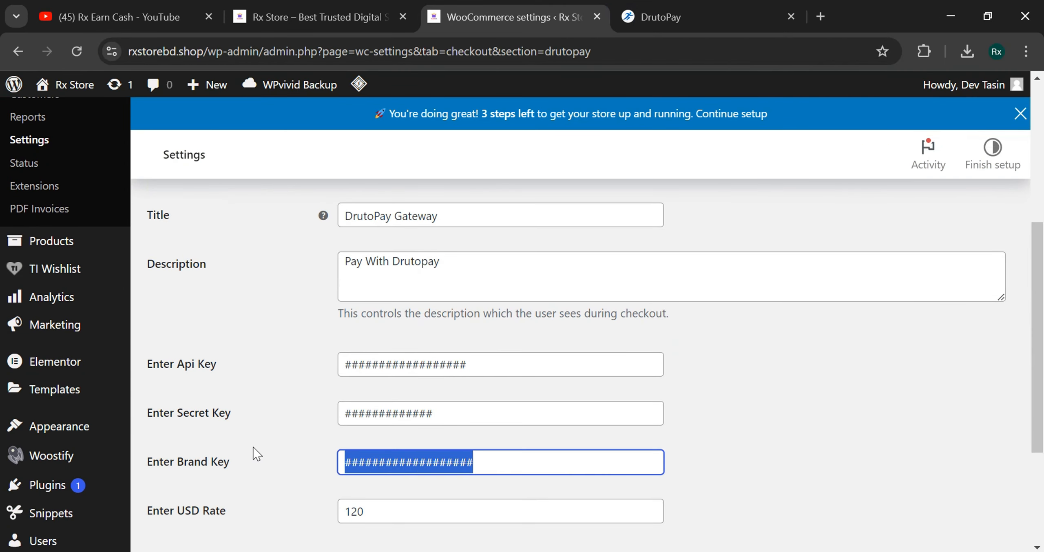
key(ctrl+v)
click(850, 393)
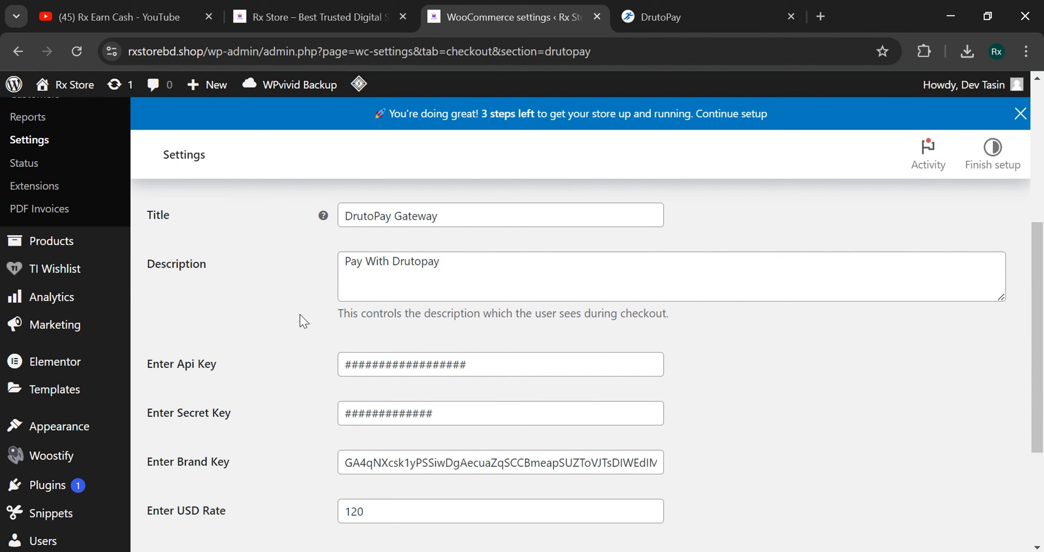
scroll(226, 390, down, 2)
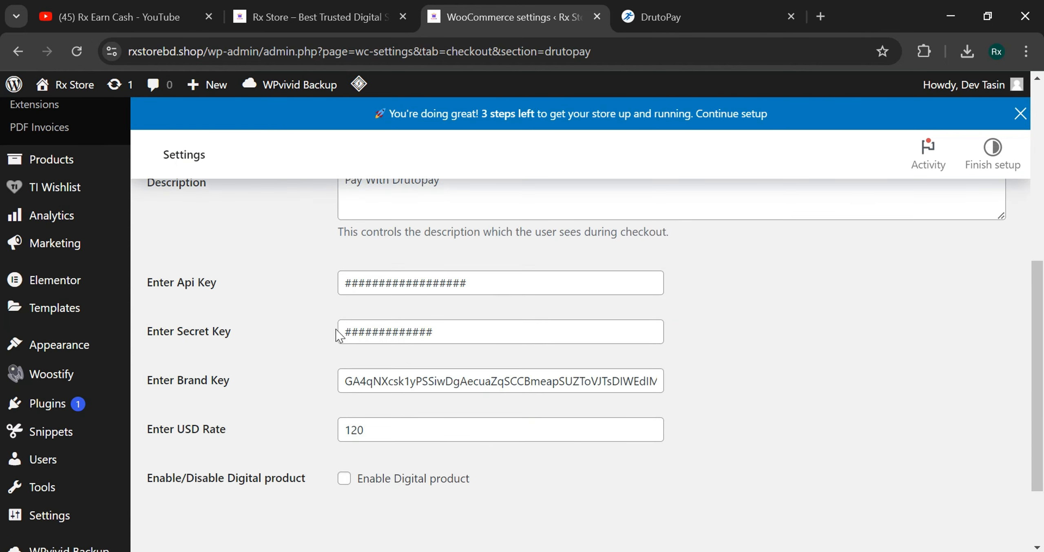
triple_click(490, 281)
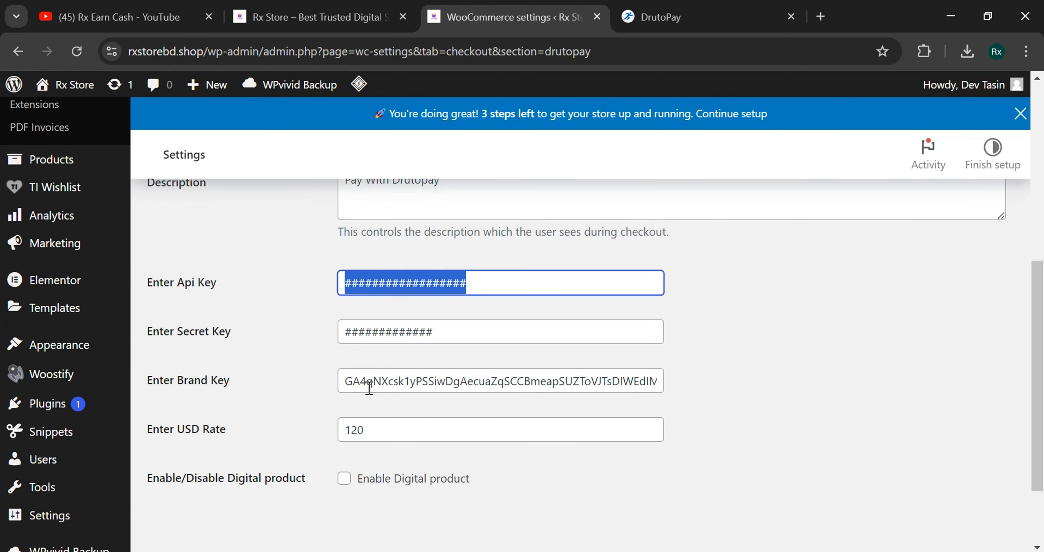
triple_click(393, 433)
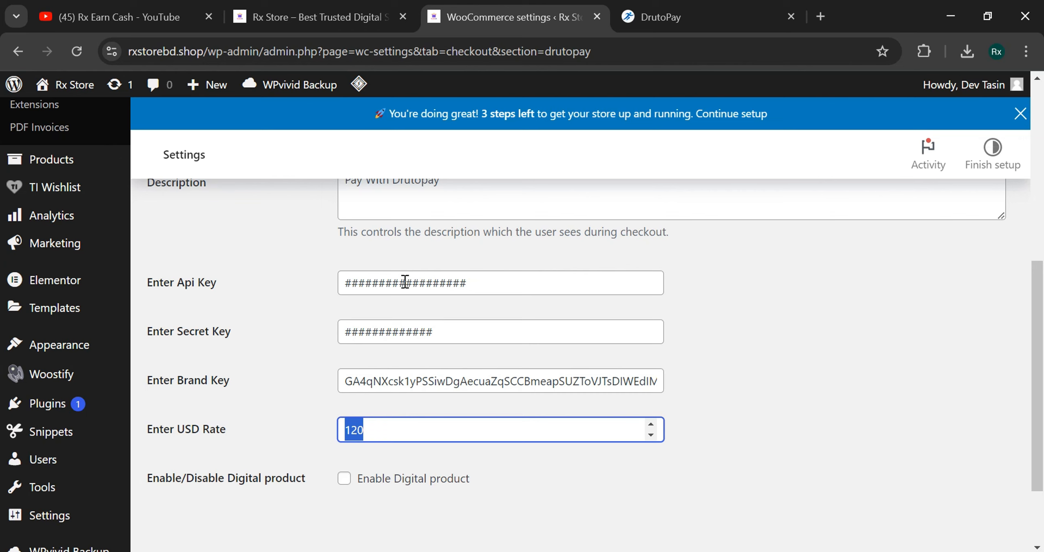
drag(457, 339, 317, 341)
click(279, 345)
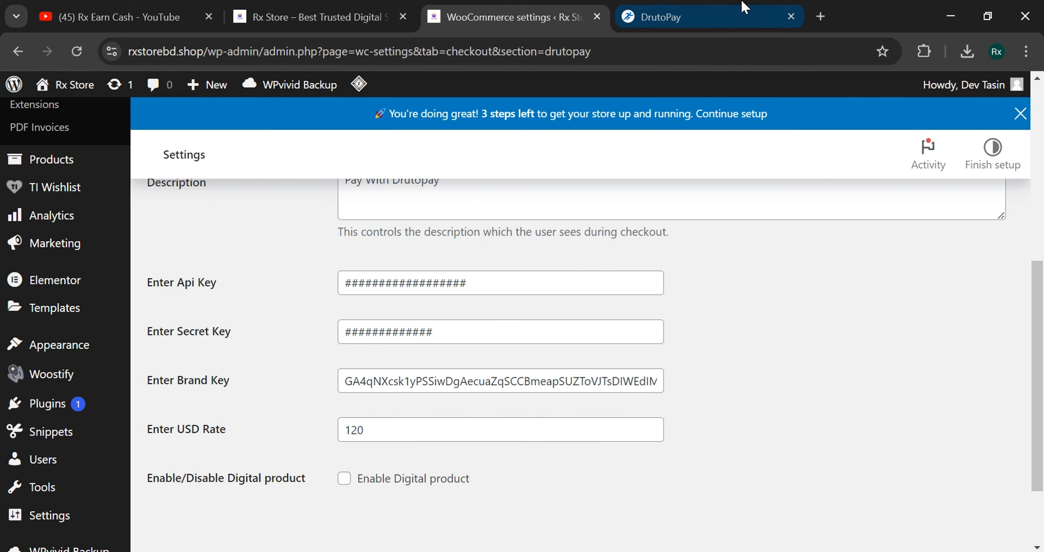
- Copy the API key from DrutoPay's API credentials into the Api Key field
click(693, 17)
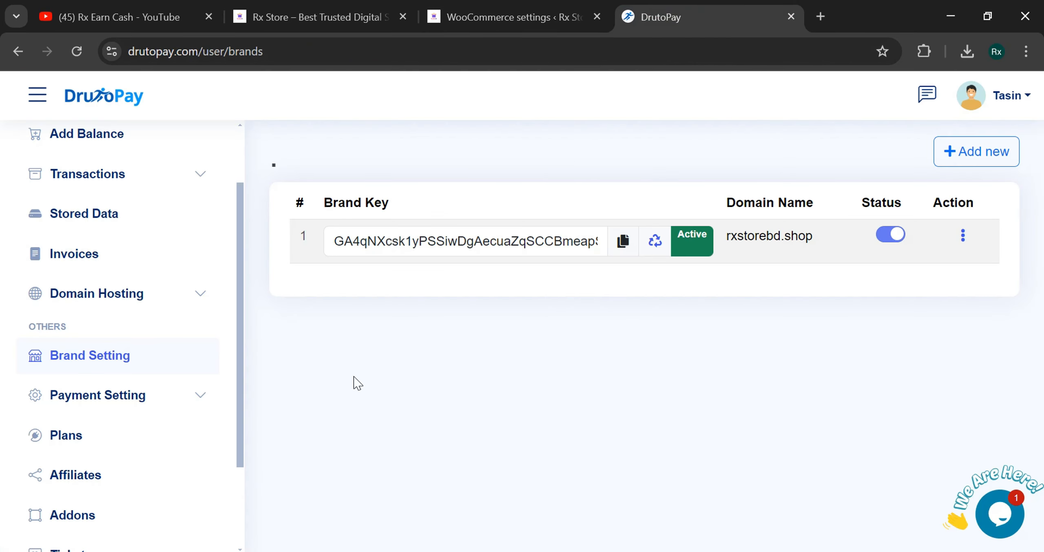
click(165, 396)
click(118, 468)
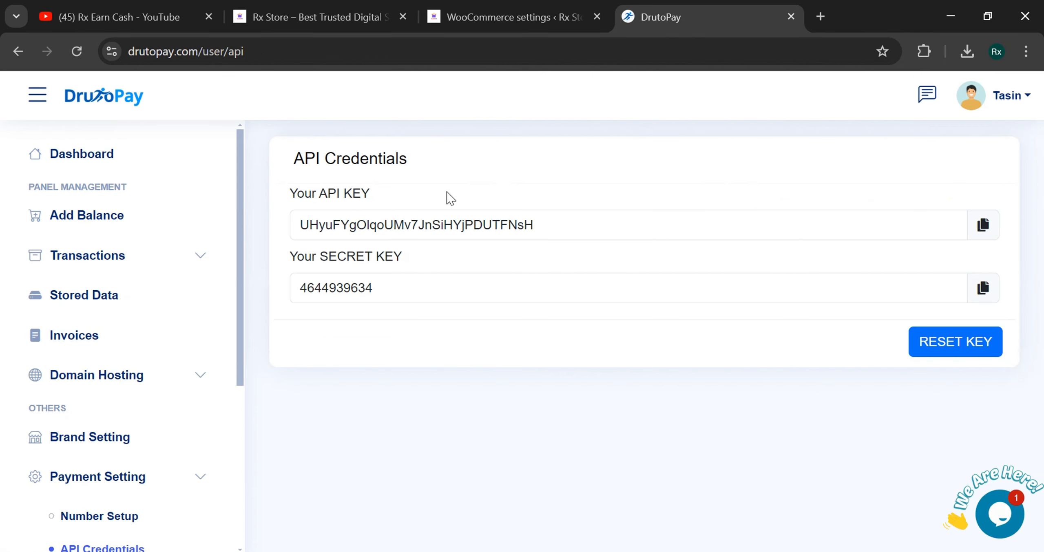
click(982, 224)
click(530, 15)
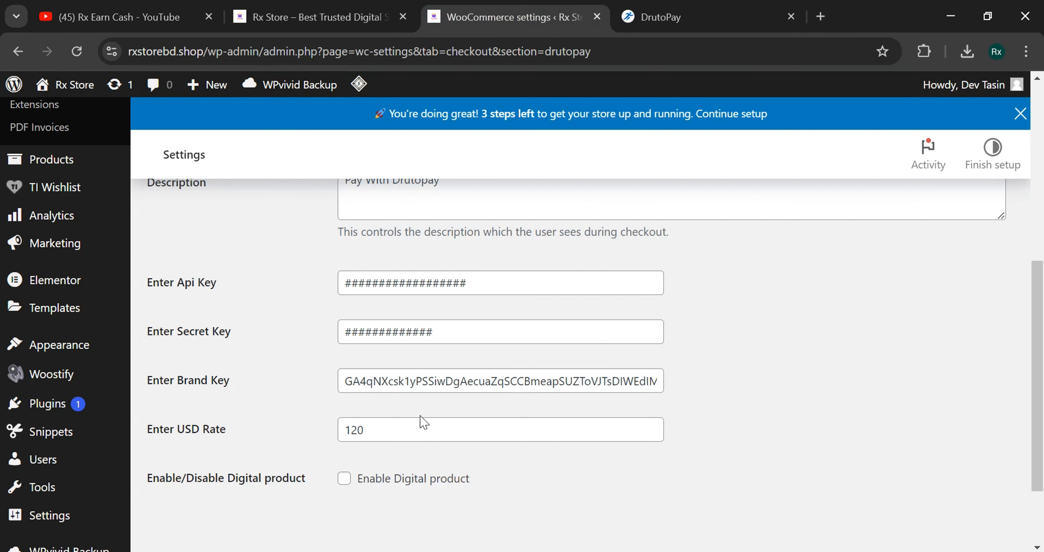
click(489, 276)
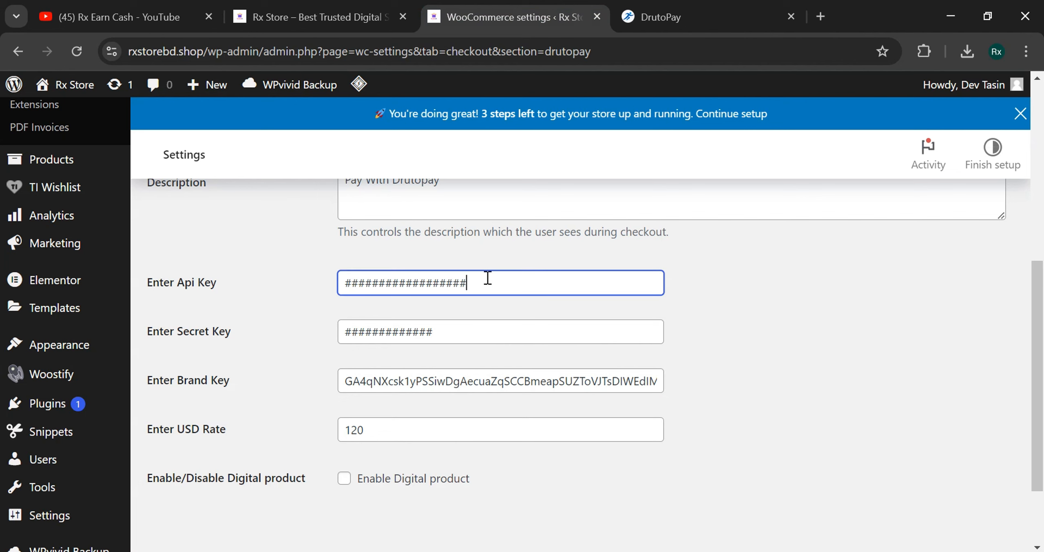
key(ctrl+a)
key(ctrl+v)
- Copy the secret key from DrutoPay's API credentials into the Secret Key field
click(700, 8)
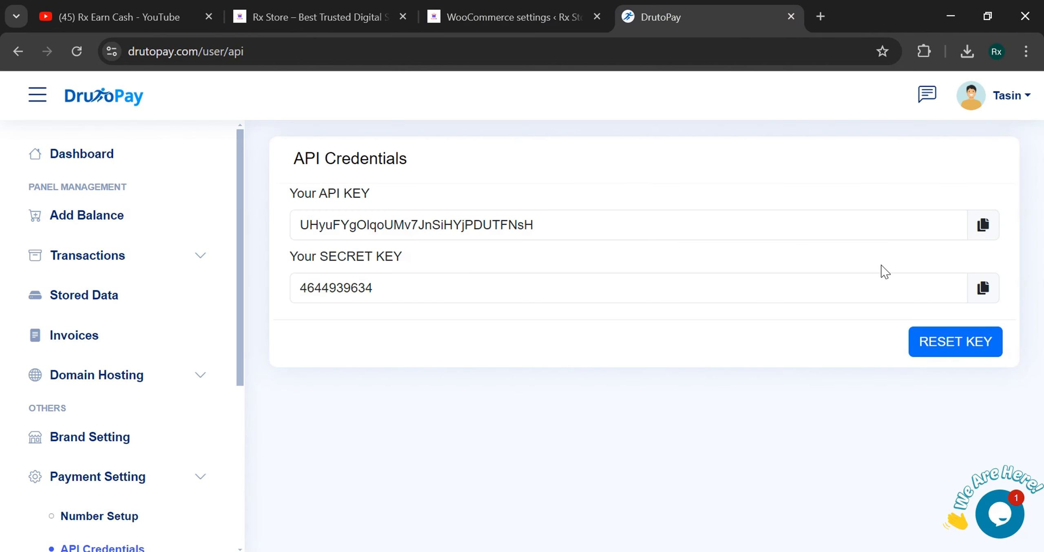
click(983, 288)
click(509, 16)
click(498, 340)
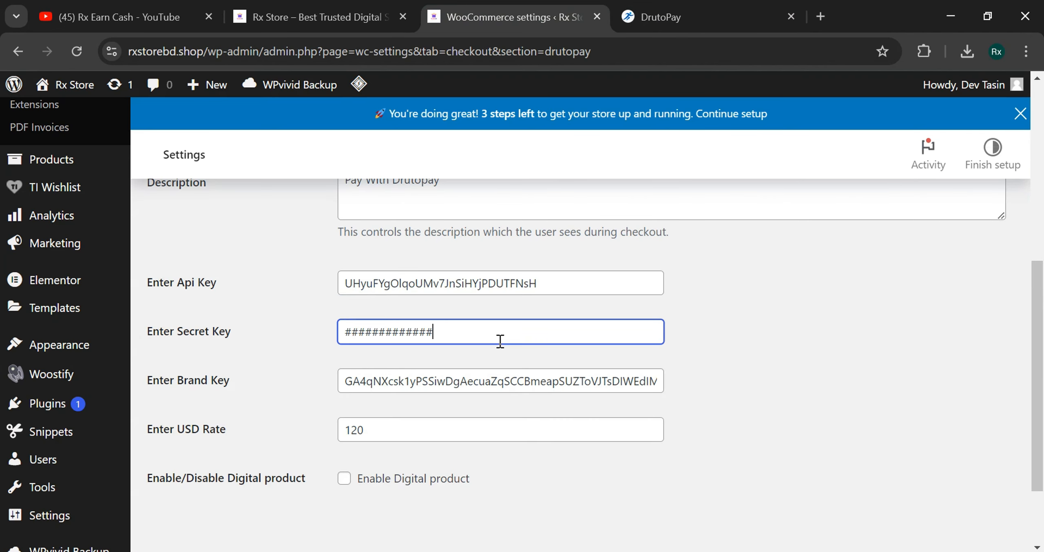
key(ctrl+a)
key(ctrl+v)
click(261, 419)
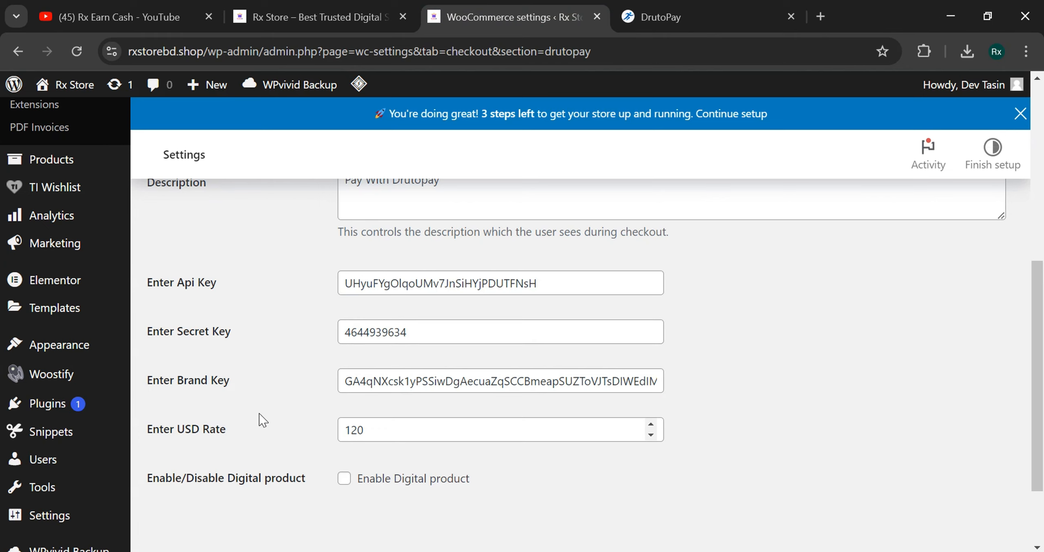
- Set USD Rate to 124, enable digital products, and save the gateway settings
scroll(212, 436, down, 2)
scroll(210, 434, down, 1)
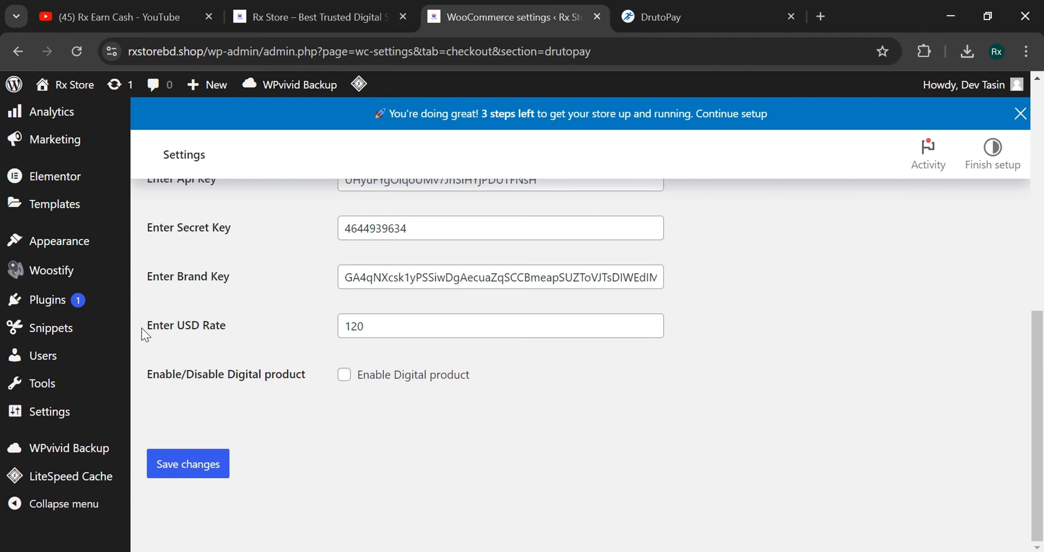
click(370, 327)
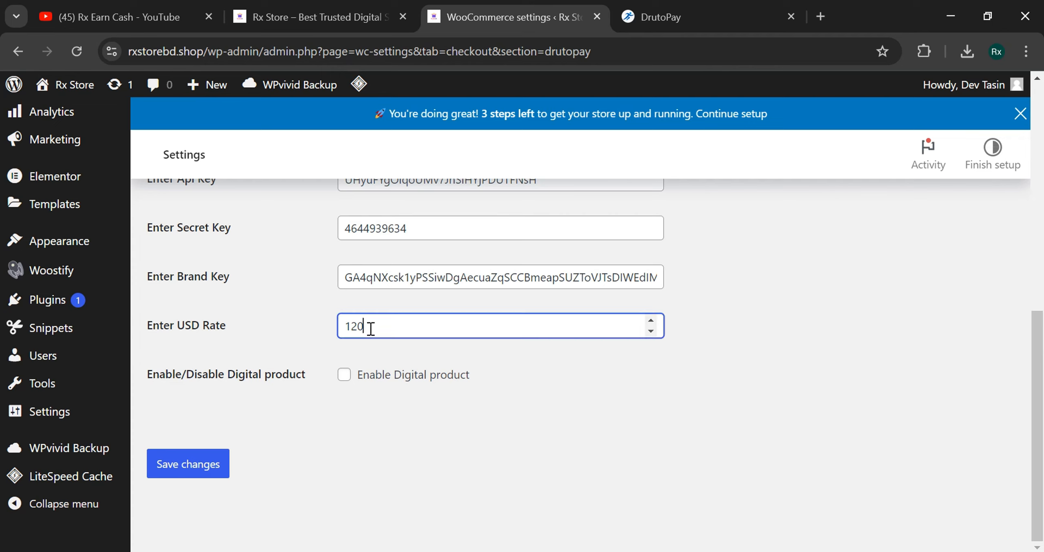
drag(370, 327, 319, 326)
click(320, 325)
click(344, 374)
drag(389, 326, 311, 333)
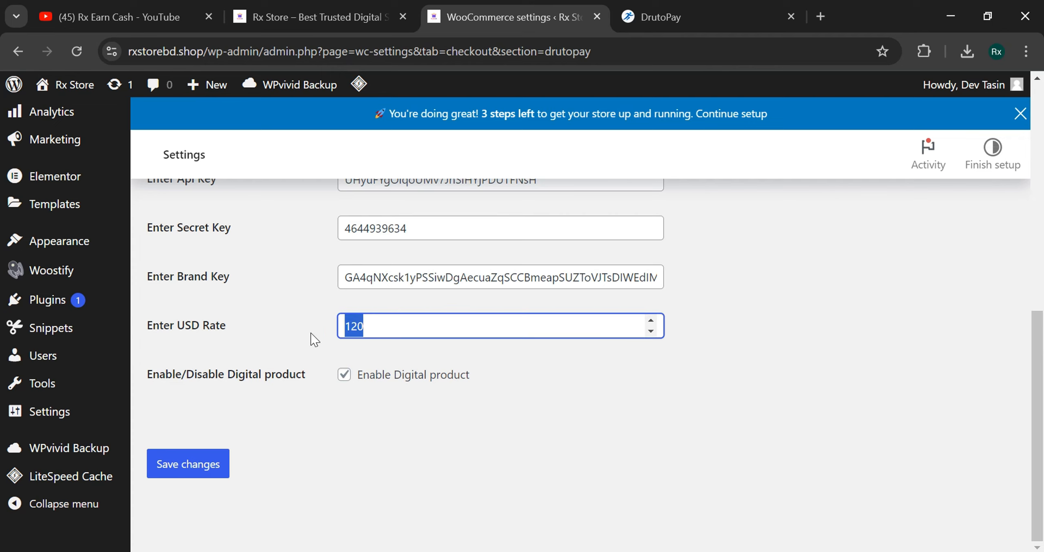
text(12)
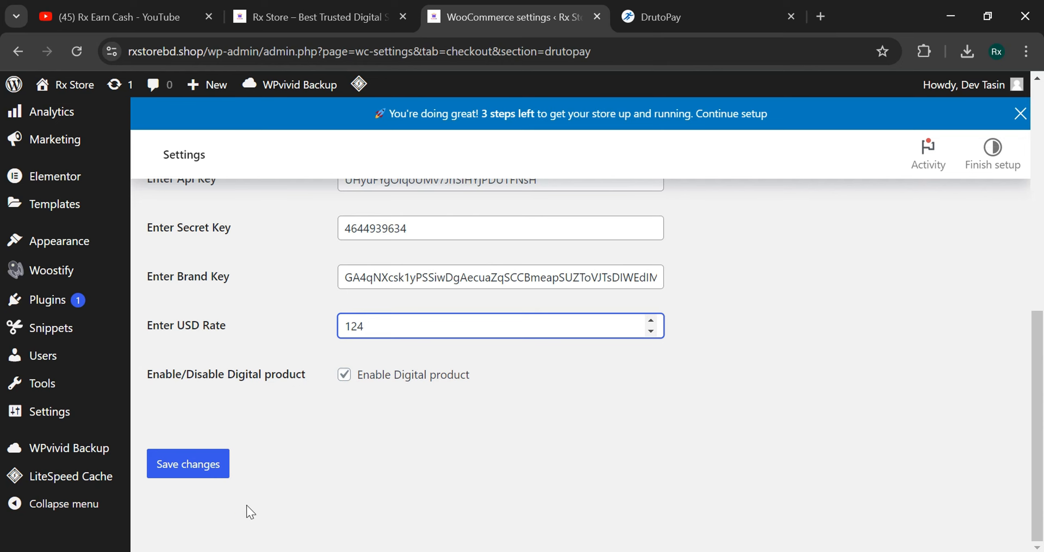
click(250, 512)
click(194, 474)
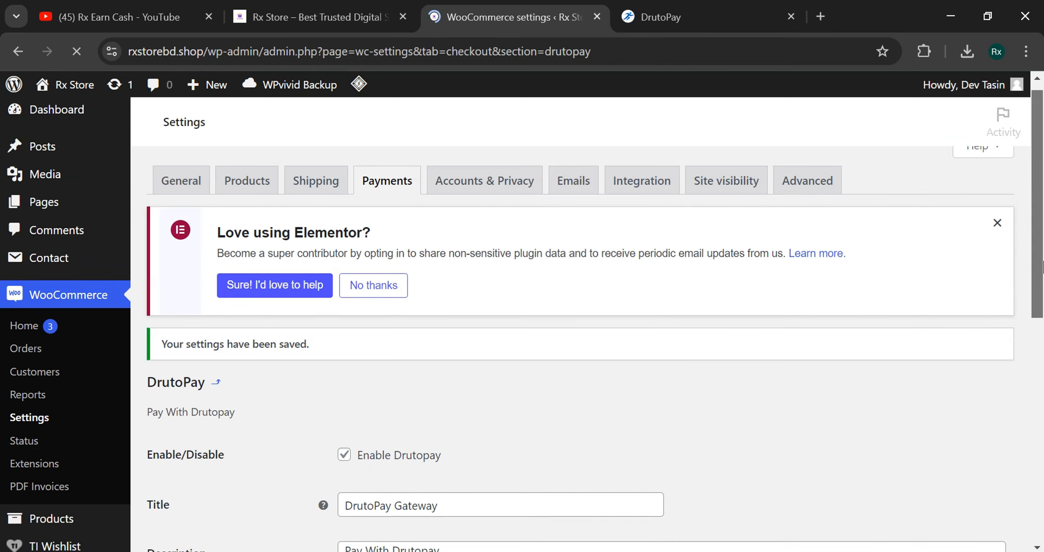
- Review the saved gateway settings: USD rate 124, title DrutoPay Gateway, and description
drag(1041, 289, 1041, 453)
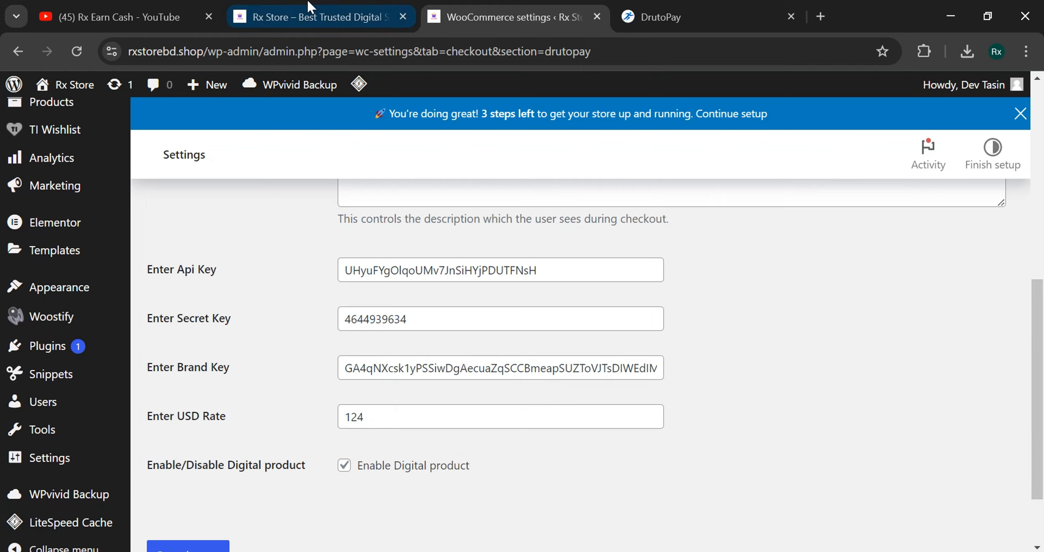
click(257, 16)
drag(1041, 119, 1042, 200)
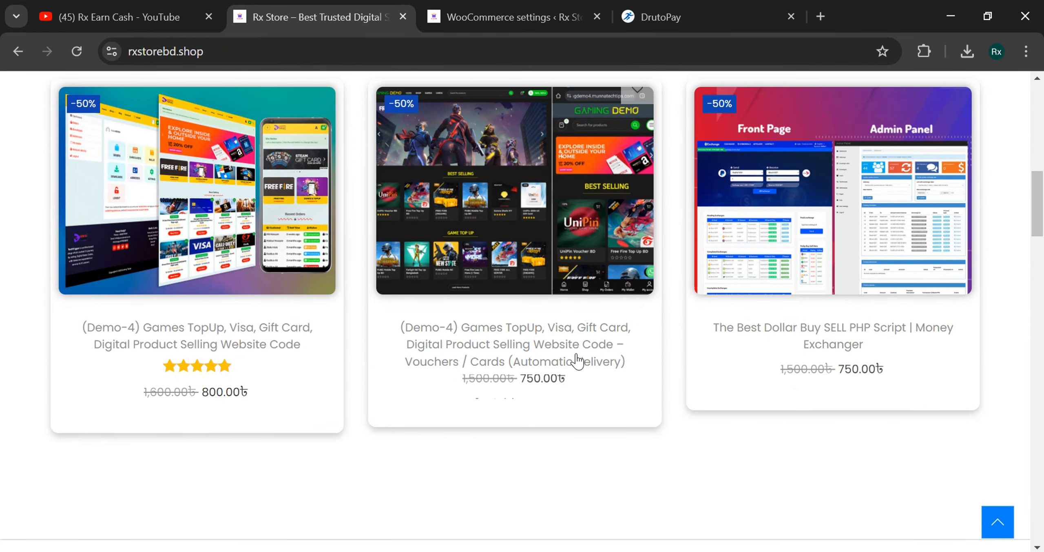
click(459, 18)
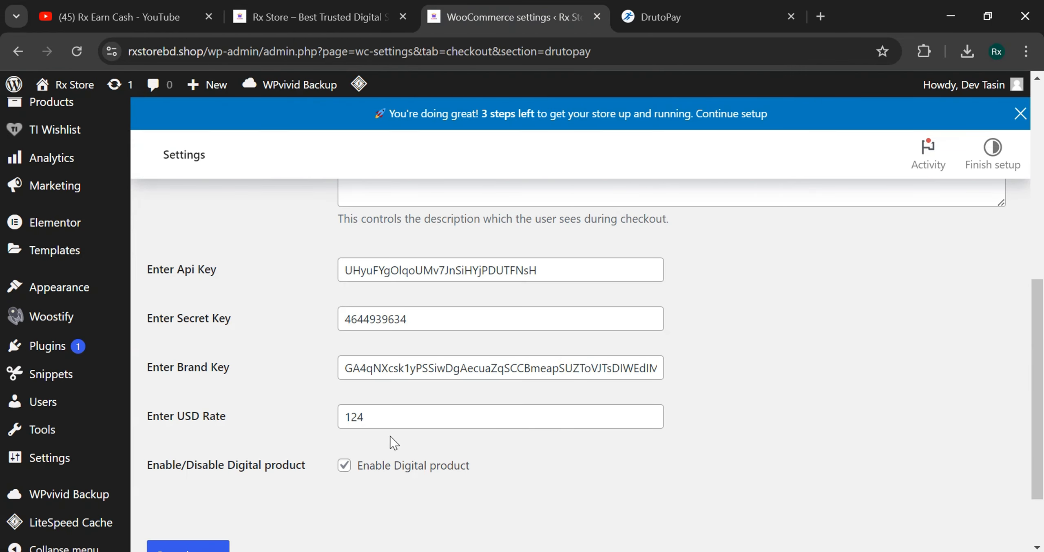
drag(347, 420, 451, 424)
click(484, 453)
drag(1042, 326, 1042, 269)
scroll(870, 392, down, 5)
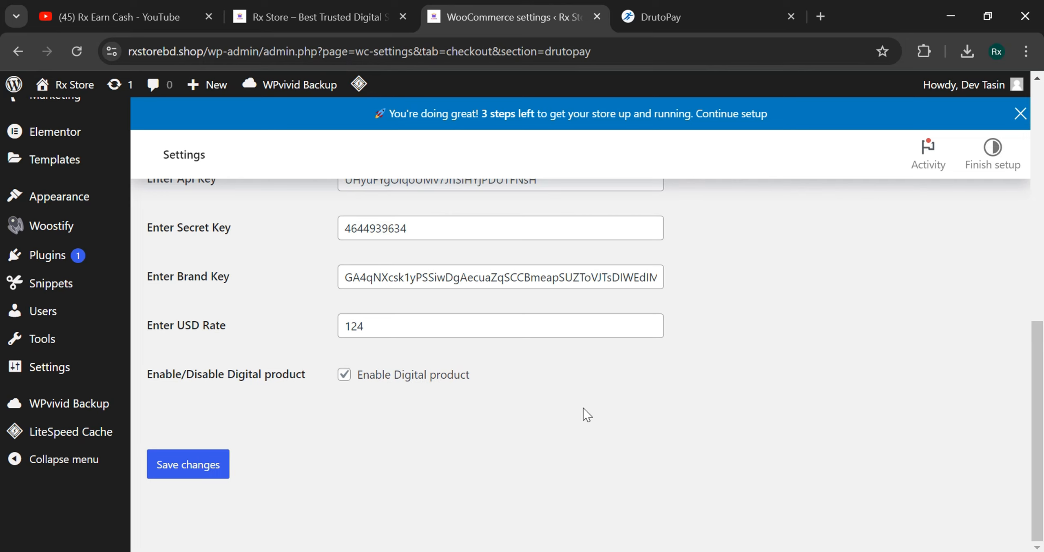
drag(1037, 393, 1038, 165)
scroll(658, 280, down, 3)
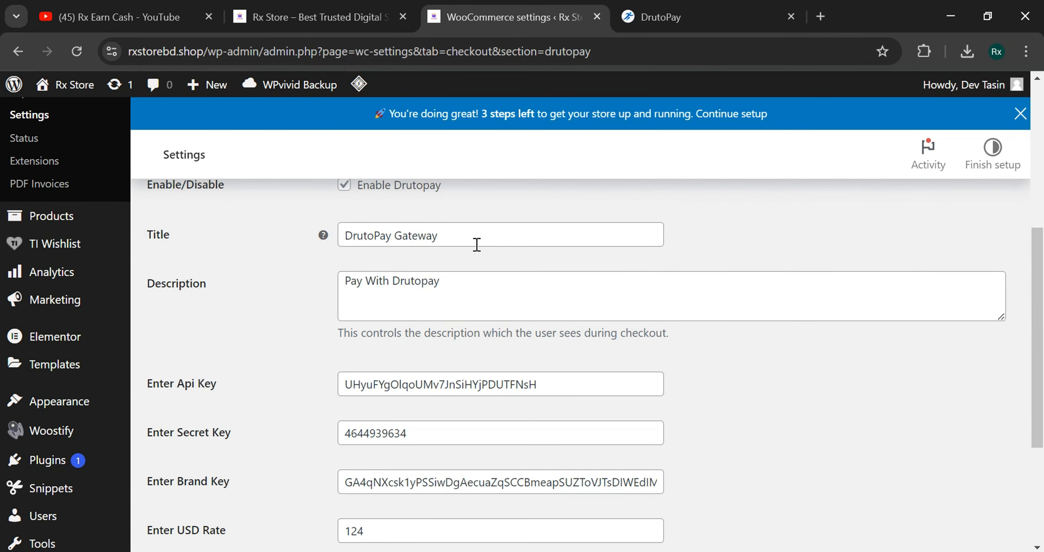
drag(477, 243, 333, 256)
click(450, 294)
click(292, 310)
- Add the Demo-4 Games TopUp product to the cart and proceed to checkout
click(267, 5)
click(77, 52)
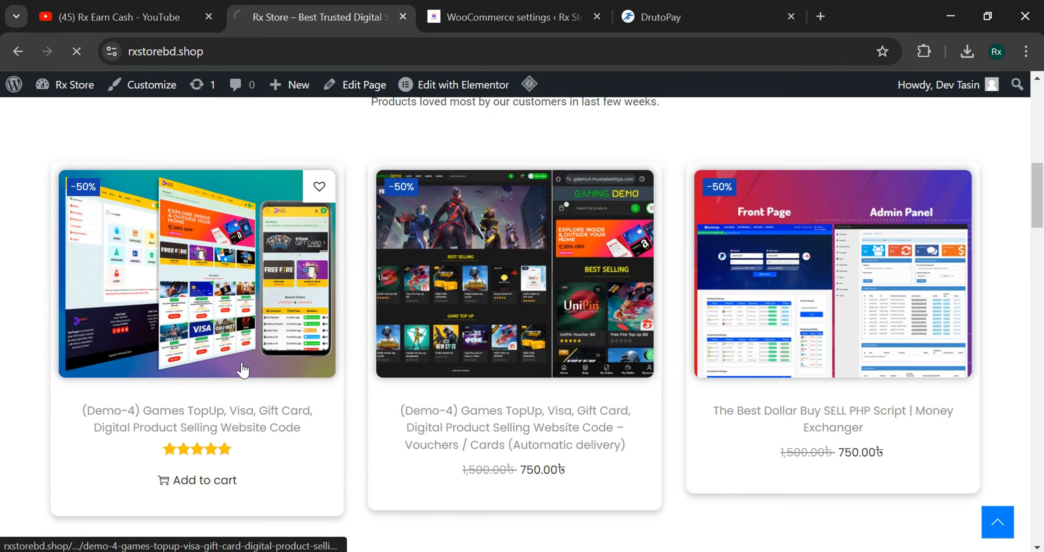
click(290, 310)
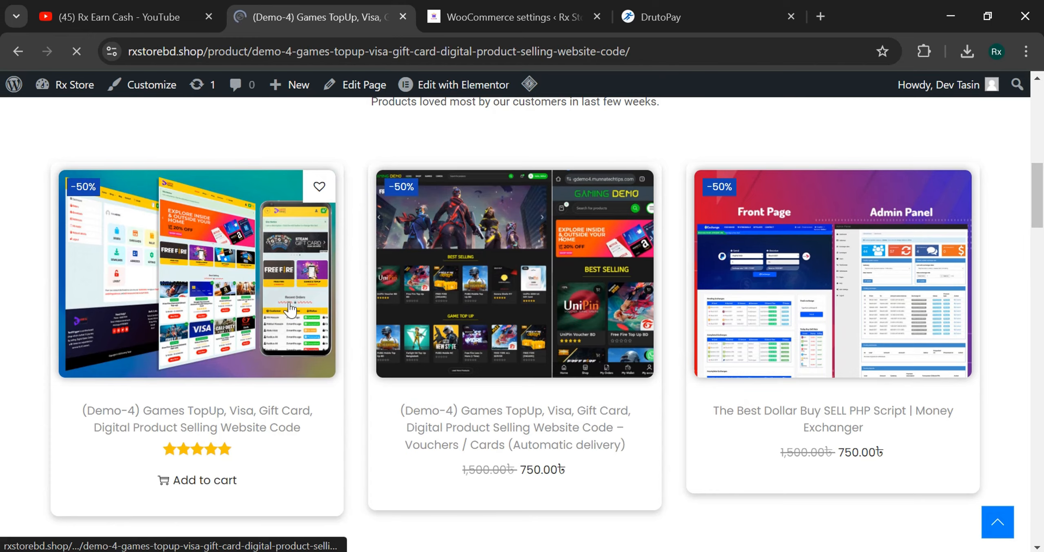
scroll(693, 389, down, 5)
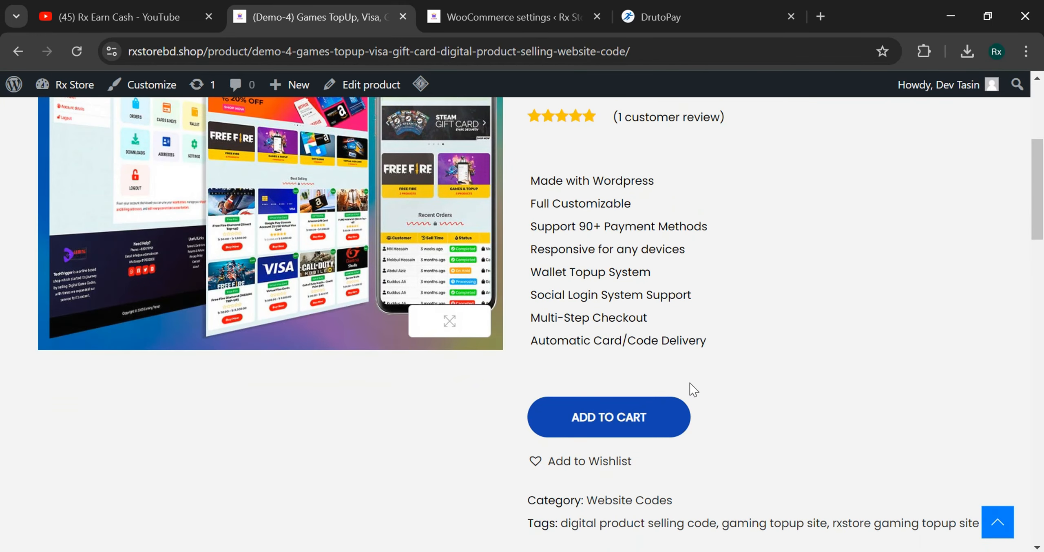
click(641, 414)
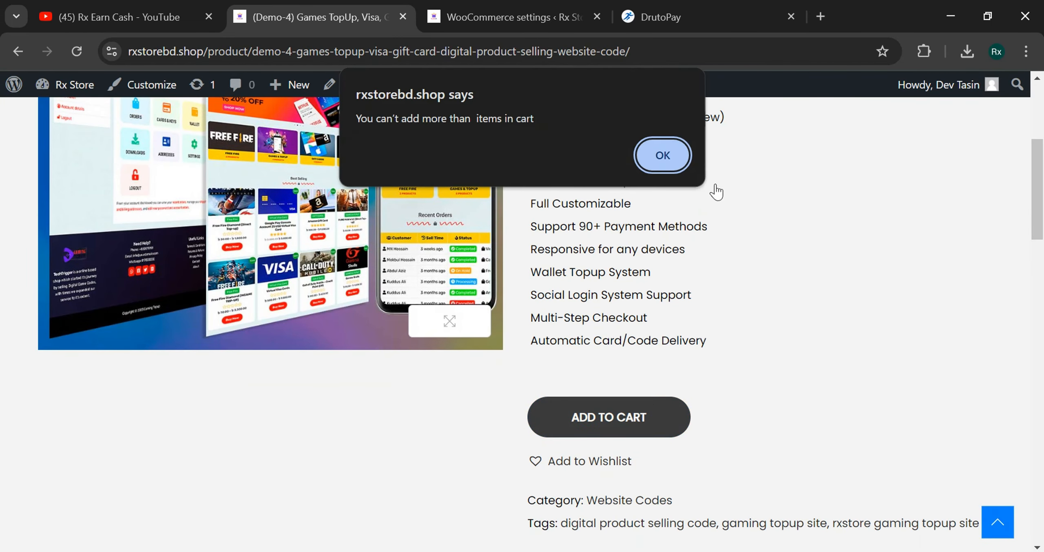
click(662, 155)
scroll(953, 166, up, 5)
click(970, 135)
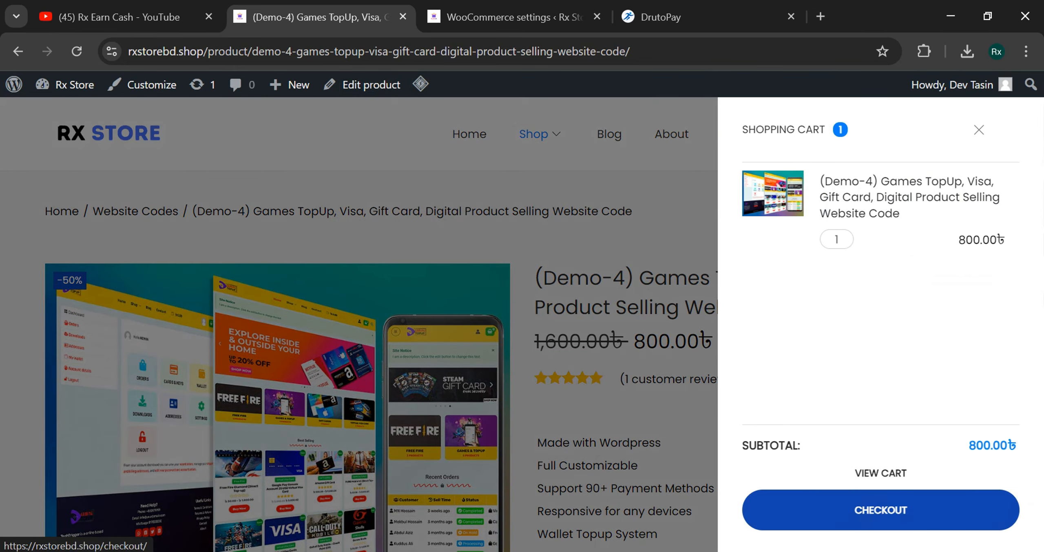
click(809, 530)
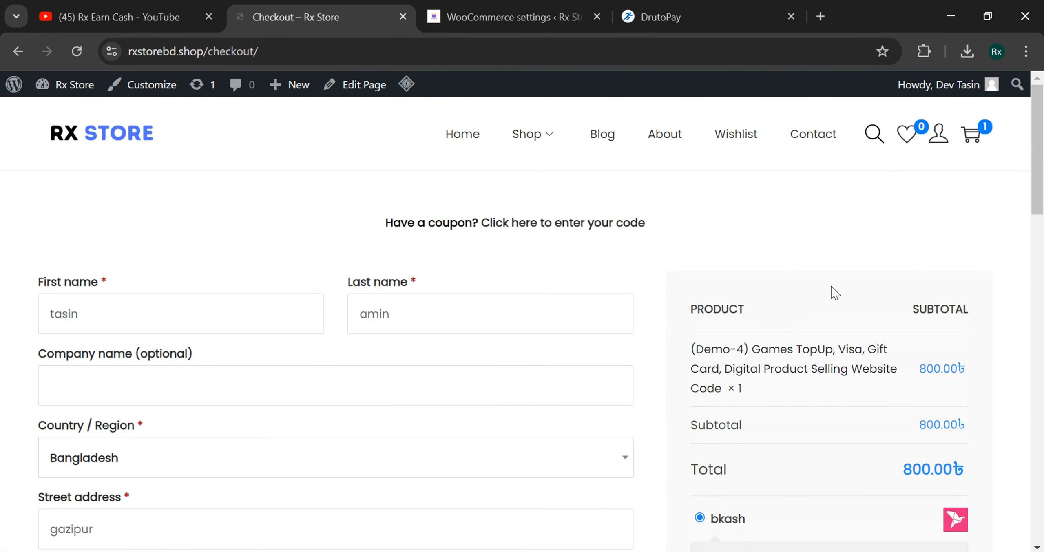
- Look over the checkout page's payment section and compare it with the gateway settings
scroll(868, 292, down, 5)
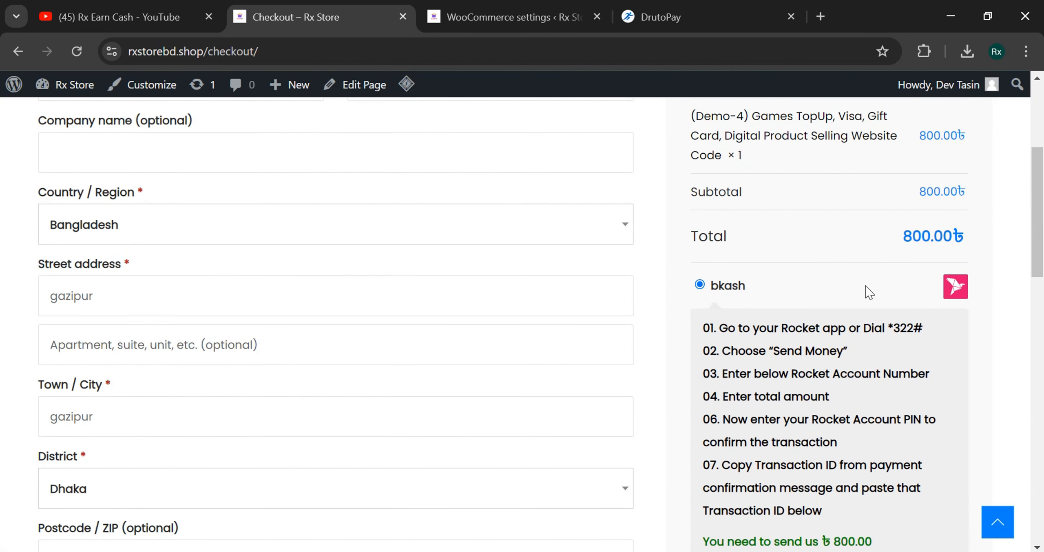
drag(1039, 226, 1040, 310)
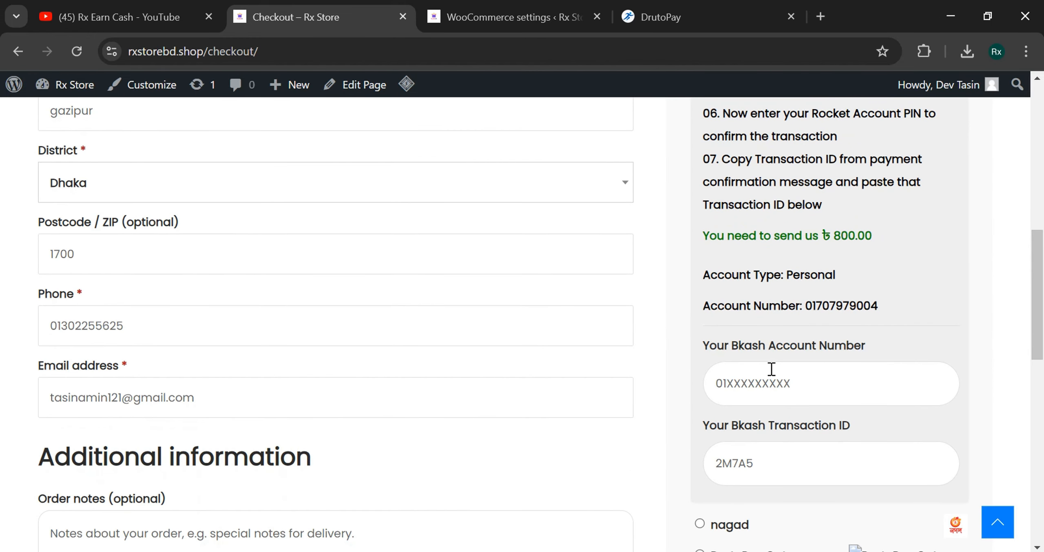
drag(702, 350, 869, 345)
click(904, 343)
scroll(767, 420, down, 8)
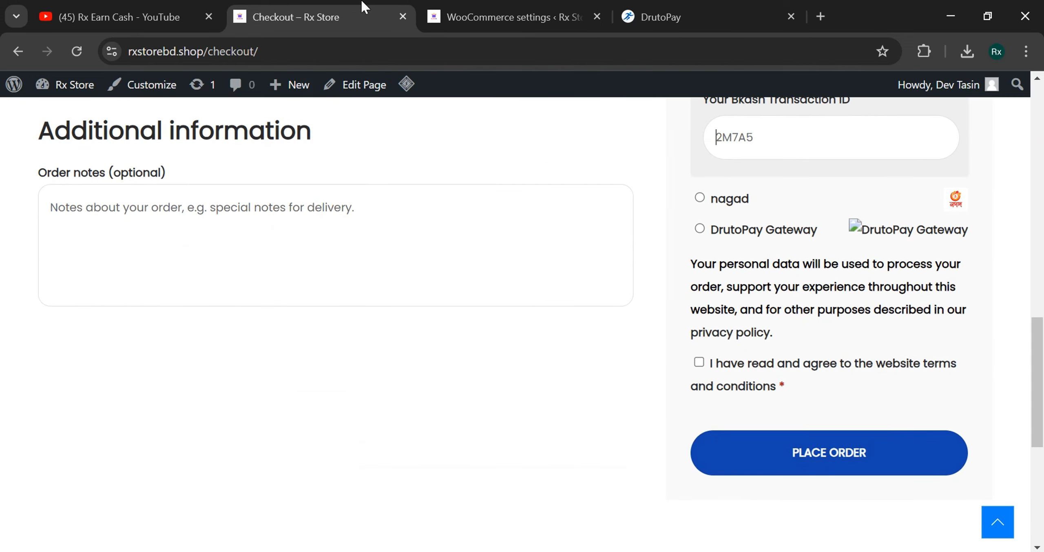
click(483, 8)
scroll(66, 347, up, 1)
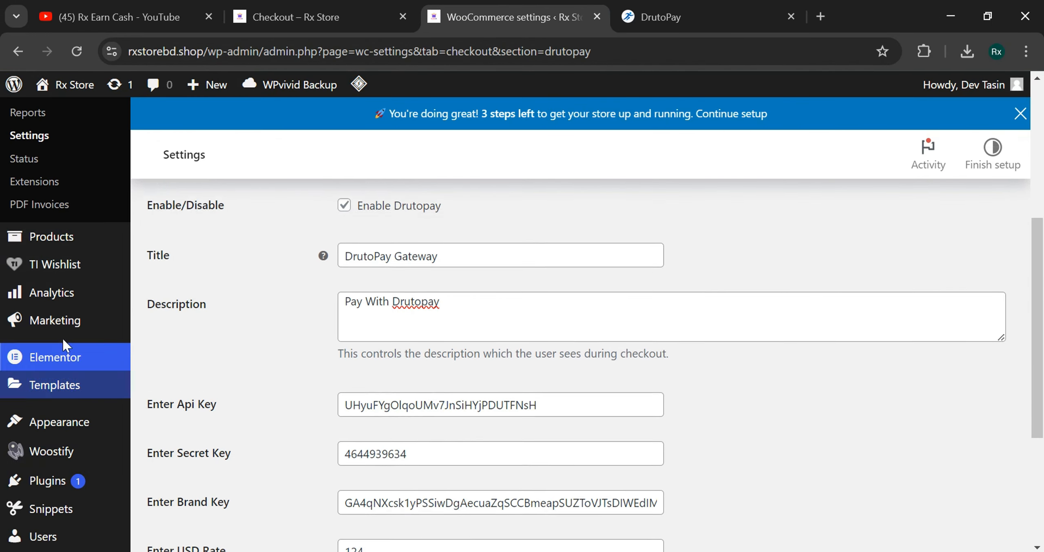
scroll(65, 346, up, 7)
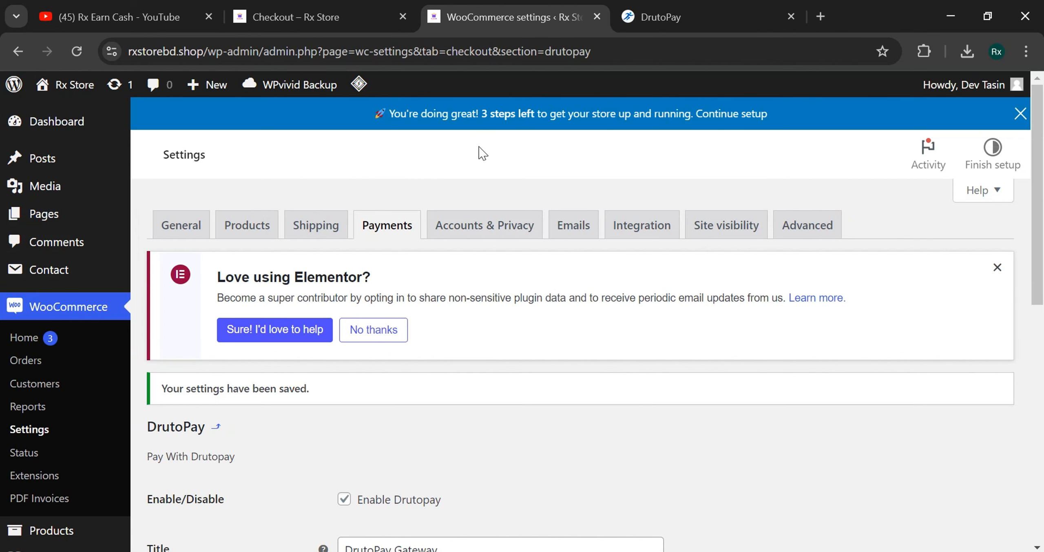
- Select DrutoPay Gateway as the checkout payment method
click(671, 8)
click(244, 12)
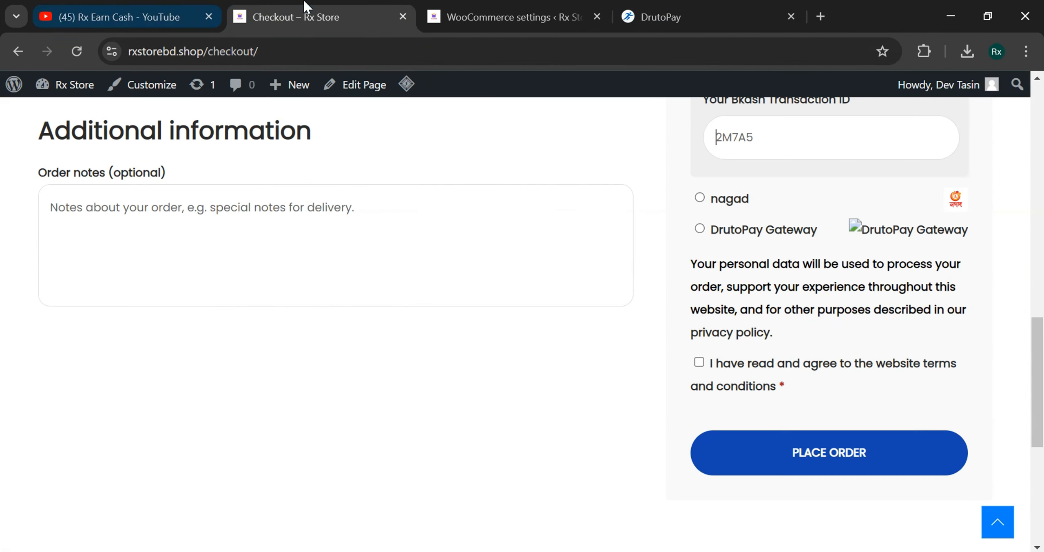
scroll(782, 361, up, 3)
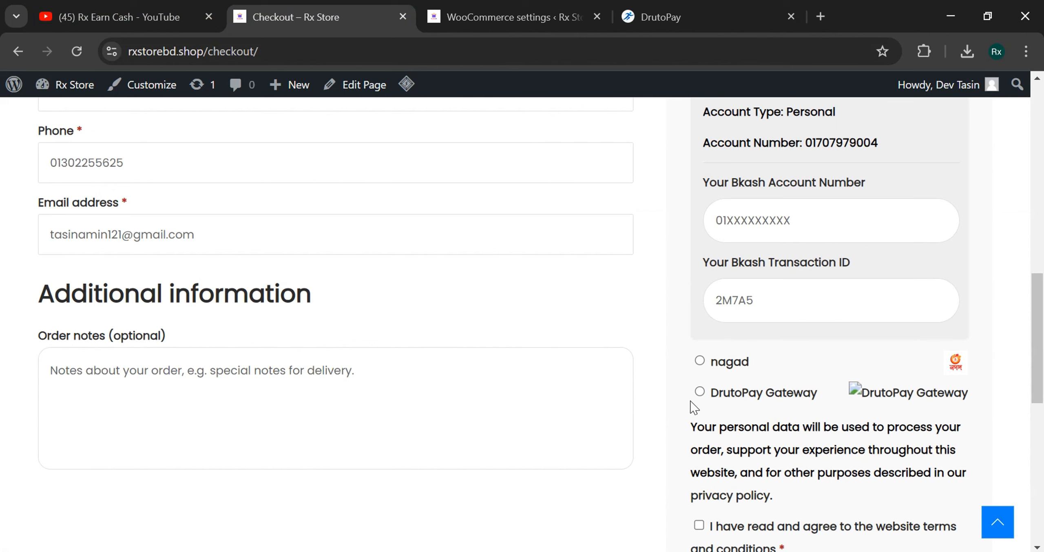
click(700, 392)
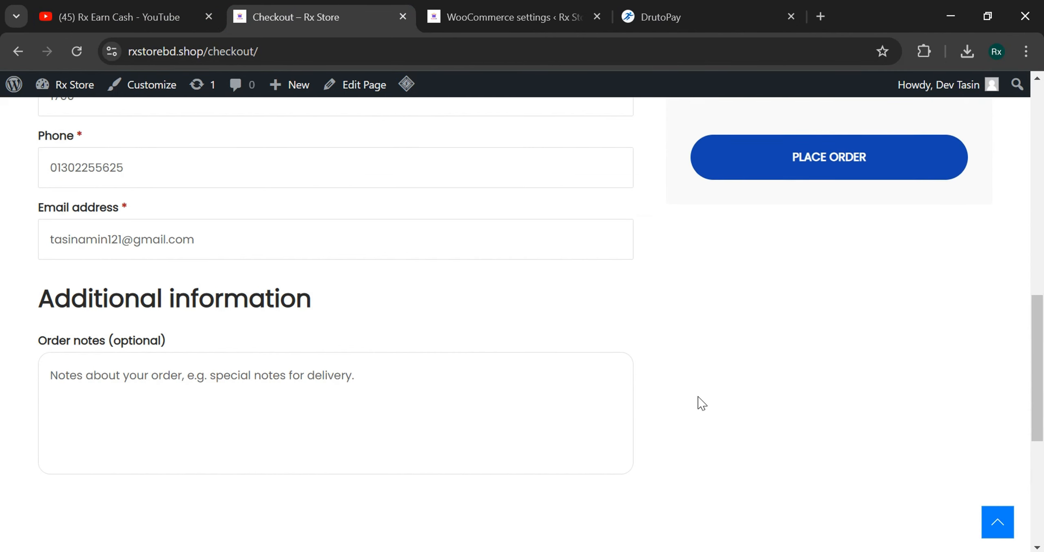
scroll(699, 401, up, 5)
scroll(696, 402, up, 1)
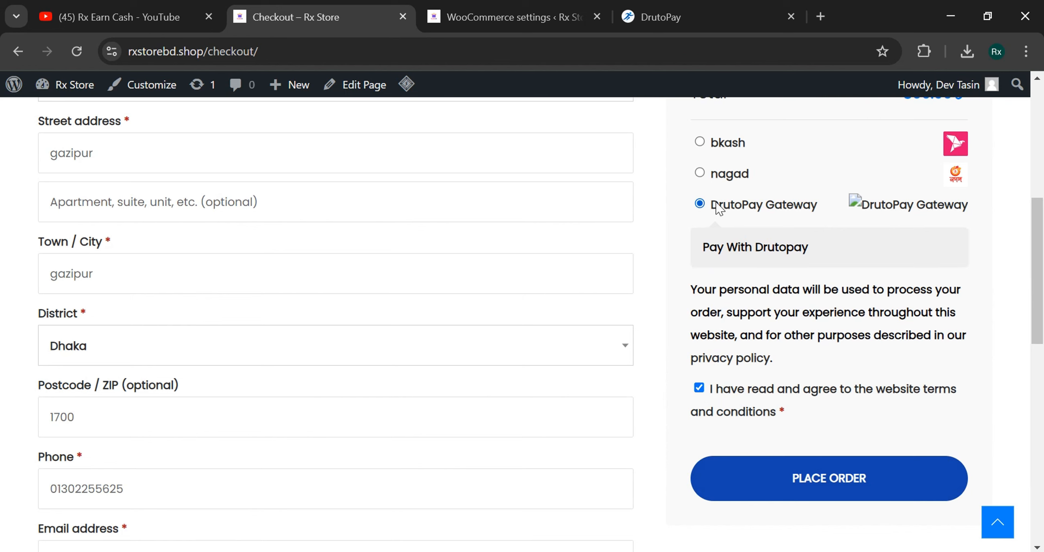
click(570, 13)
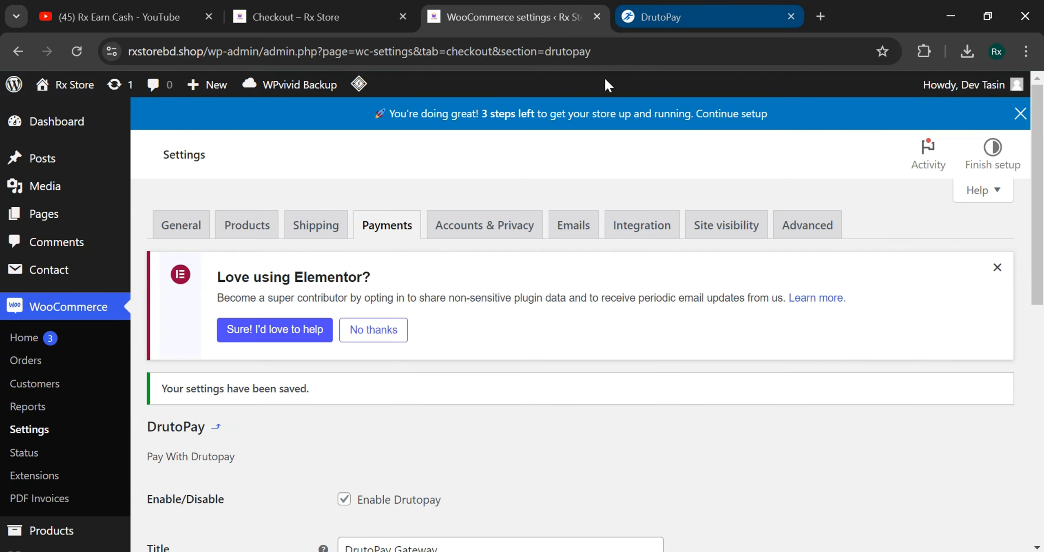
- Change the gateway title to RX PAYEMNT BD
scroll(510, 410, down, 4)
drag(461, 389, 280, 395)
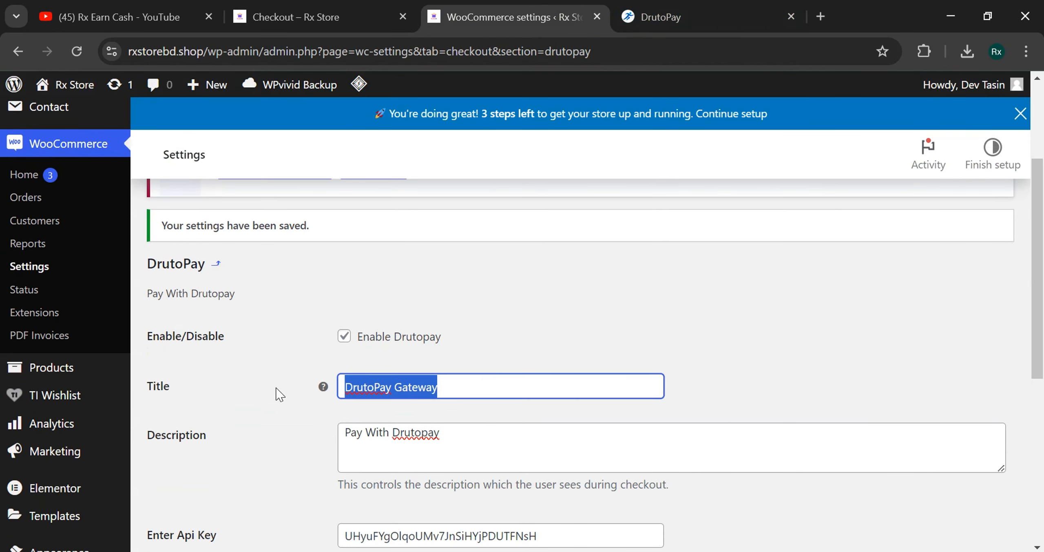
text(BD)
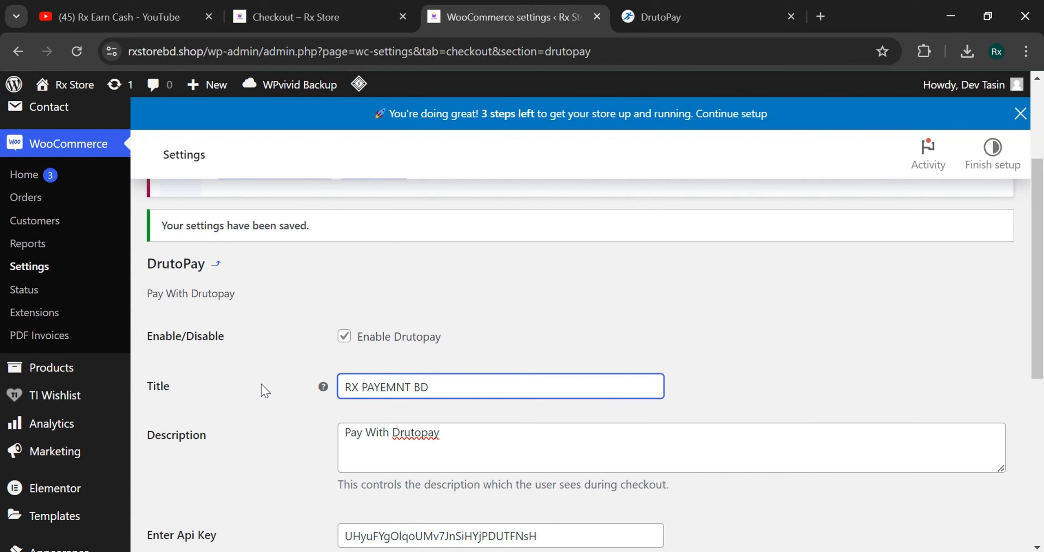
drag(1041, 327, 1041, 356)
click(773, 266)
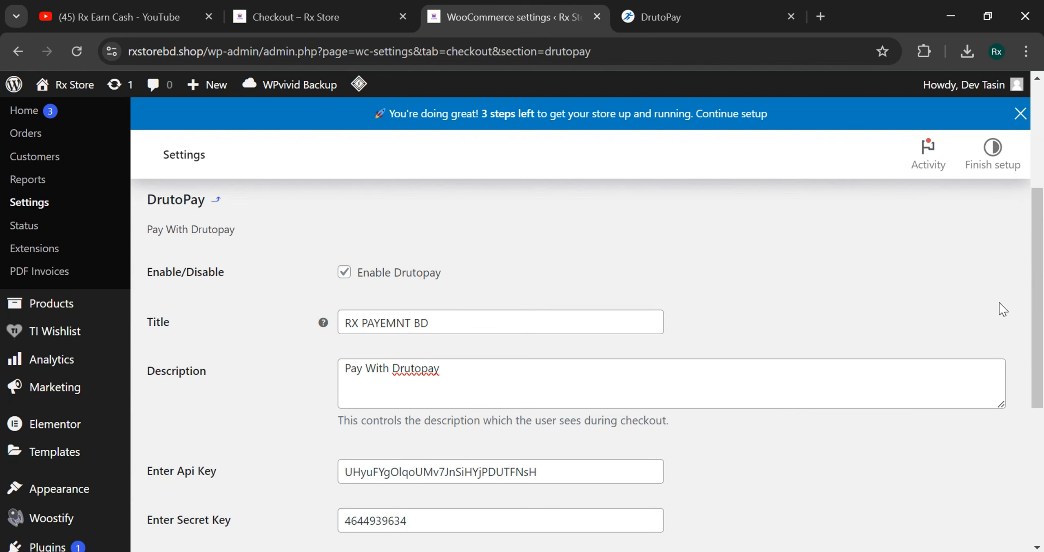
drag(1042, 320, 1042, 357)
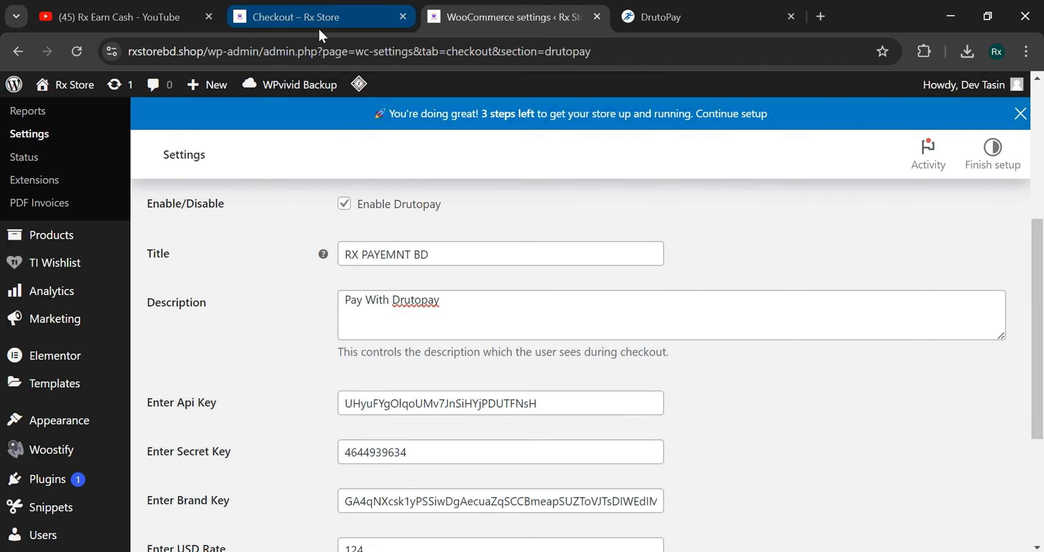
- Set the description to 'Pay Using Auto Payment Gateway', save, and reload the checkout
key(ctrl+shift+Tab)
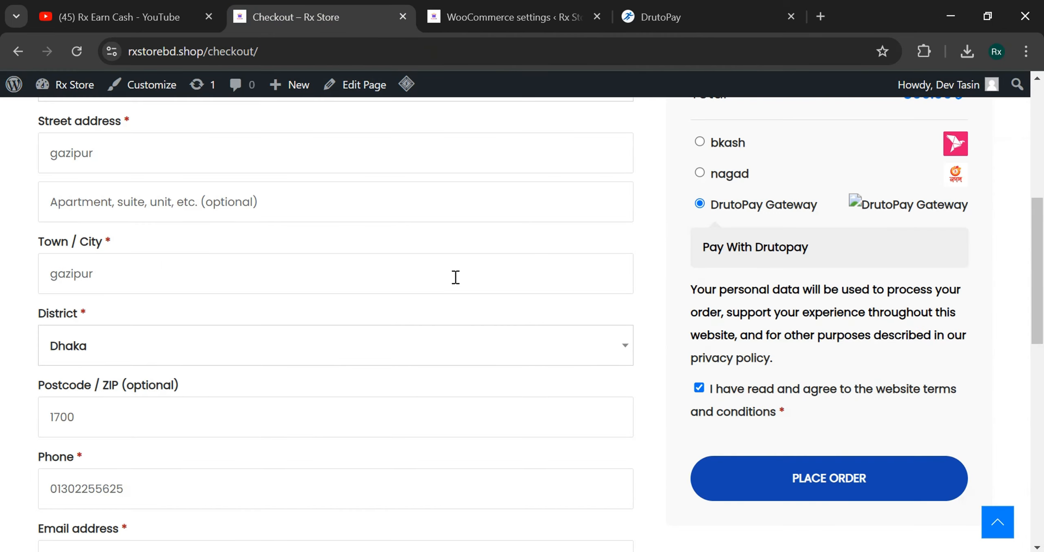
click(517, 7)
drag(478, 321, 314, 322)
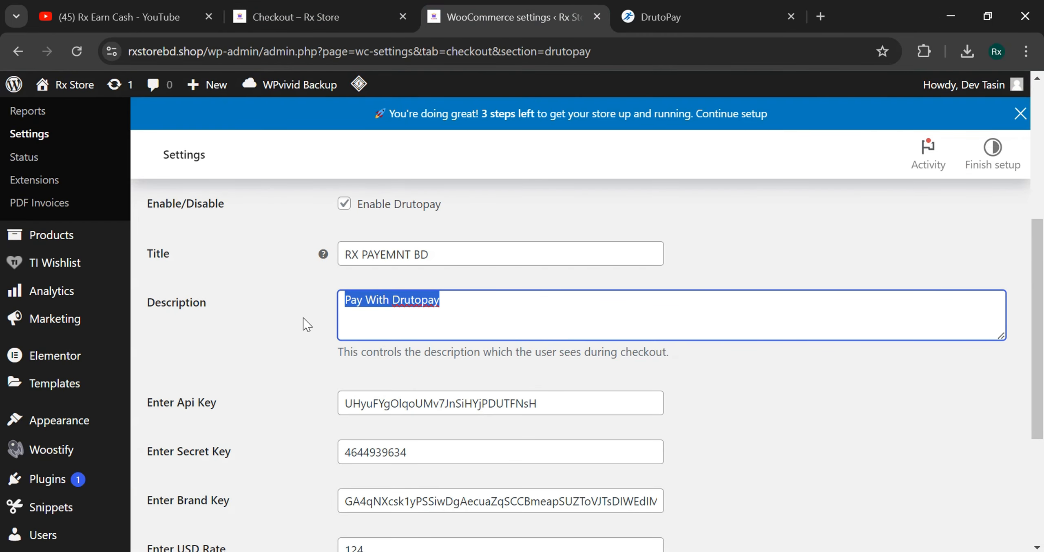
text(Payment Gateway)
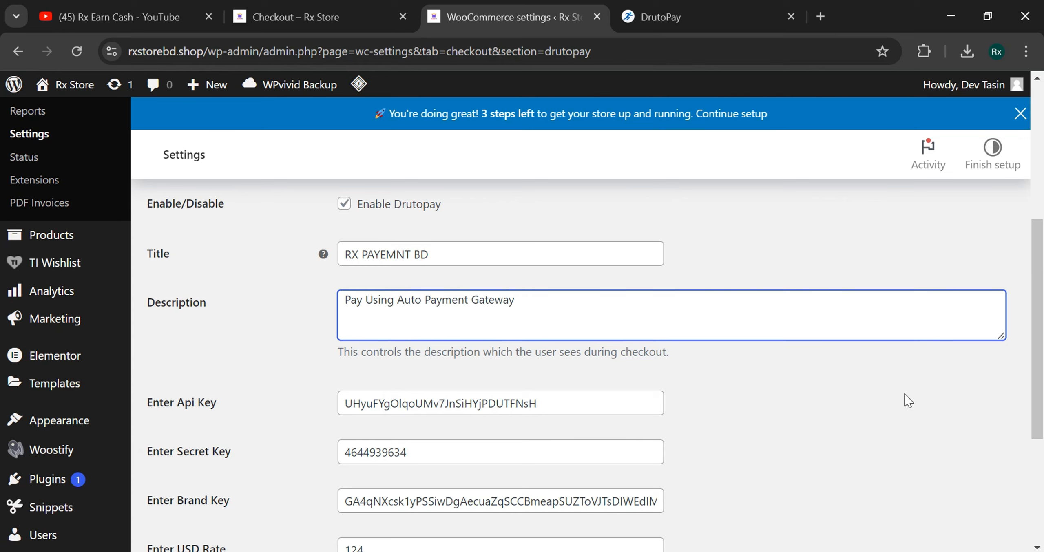
scroll(907, 401, down, 5)
click(196, 464)
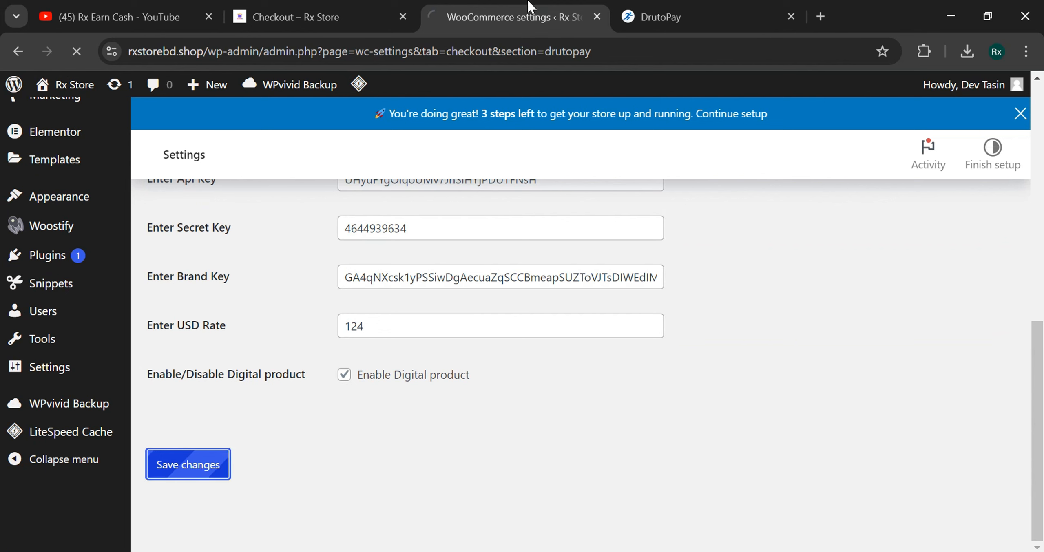
click(310, 17)
click(76, 51)
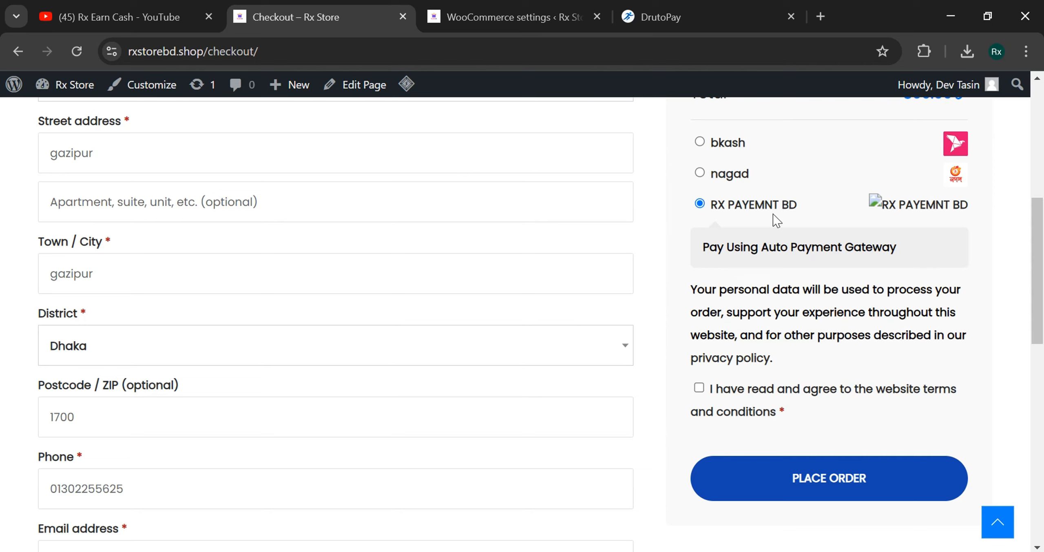
- Accept the terms and place the test order, reaching the ৳800.00 RX STORE BD payment page
drag(704, 249, 908, 253)
click(908, 261)
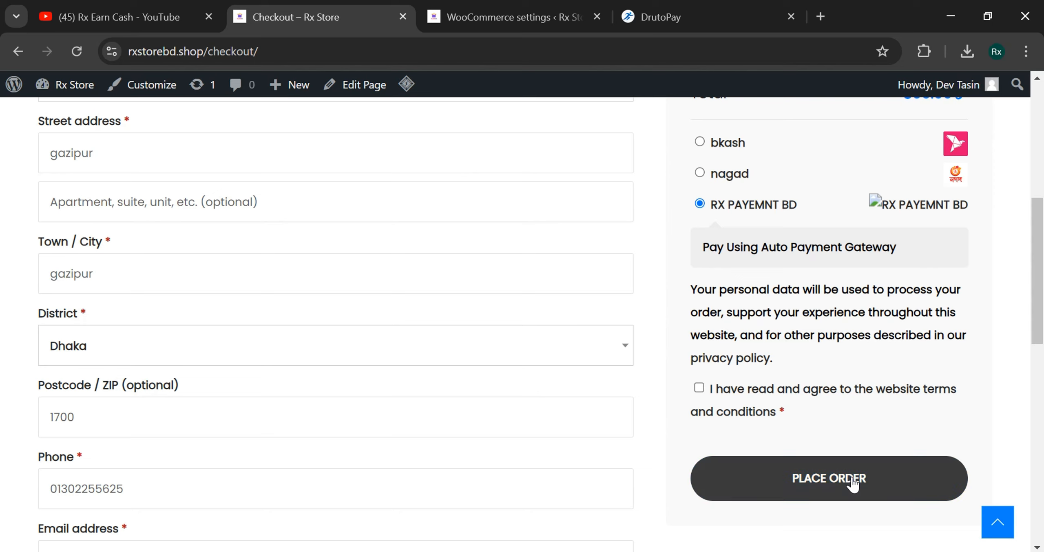
click(768, 471)
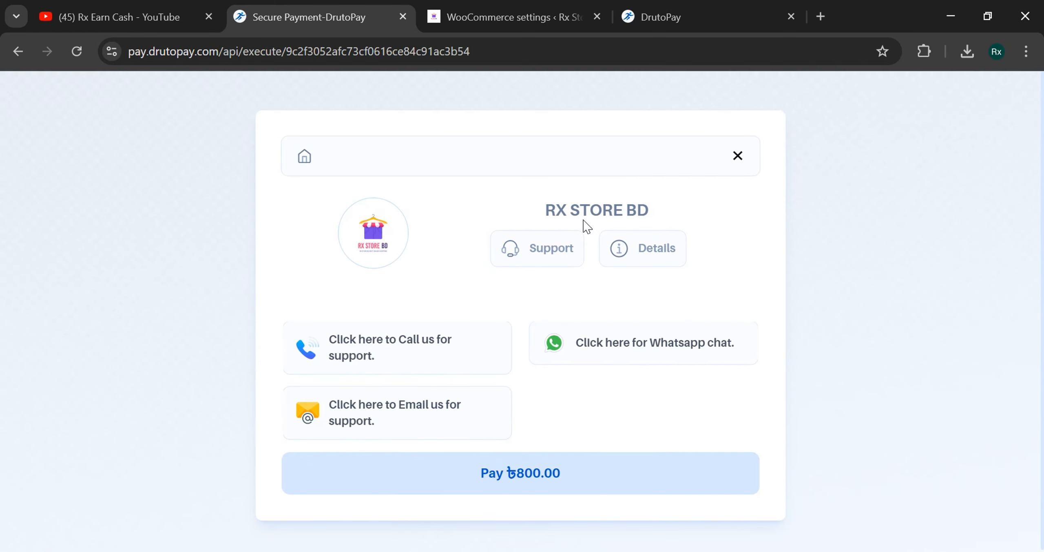
drag(546, 212, 669, 209)
click(669, 210)
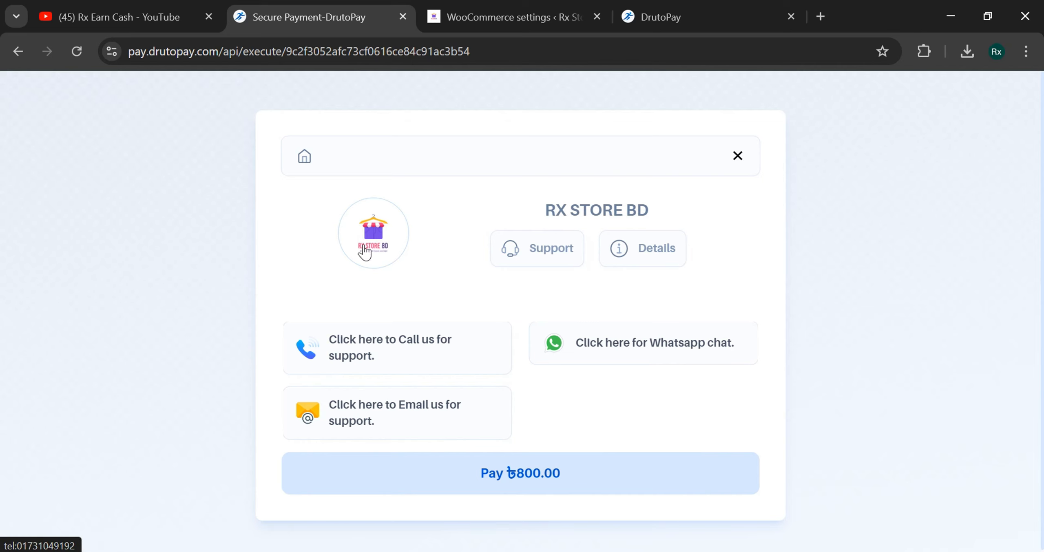
click(501, 12)
- Set bKash status to Active and enable it for rxstorebd.shop with the Personal payment type
drag(693, 12, 585, 6)
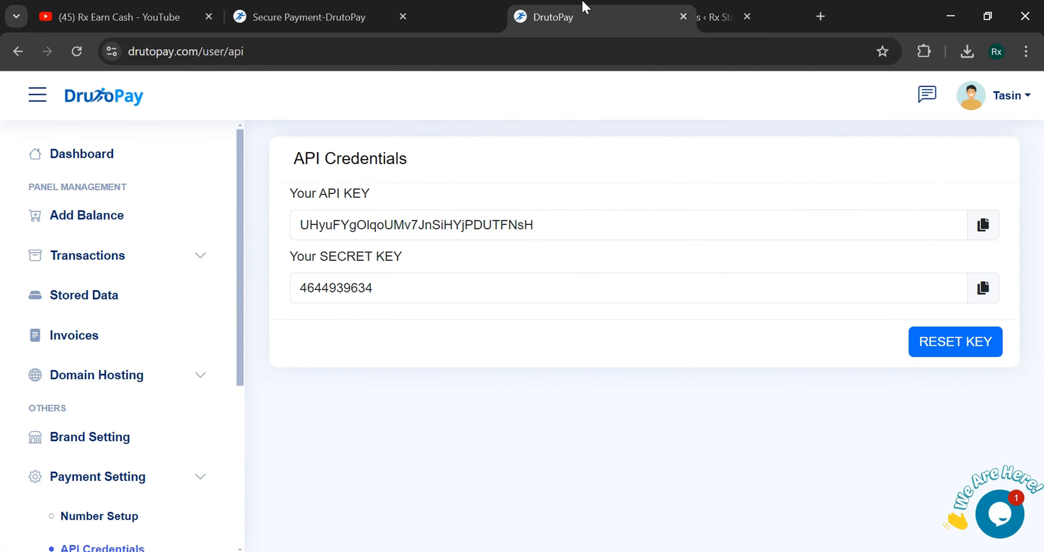
scroll(106, 346, down, 2)
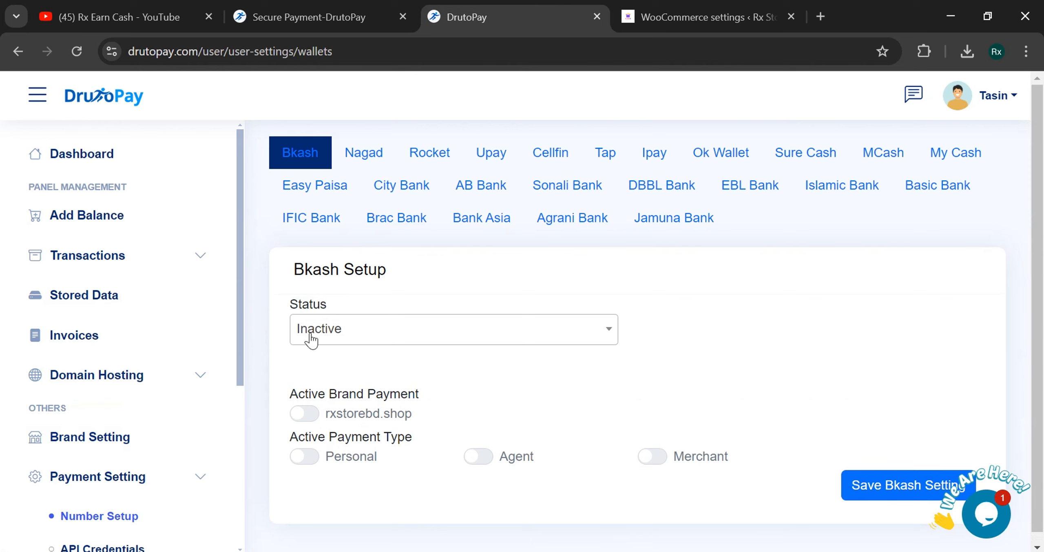
click(311, 338)
click(321, 428)
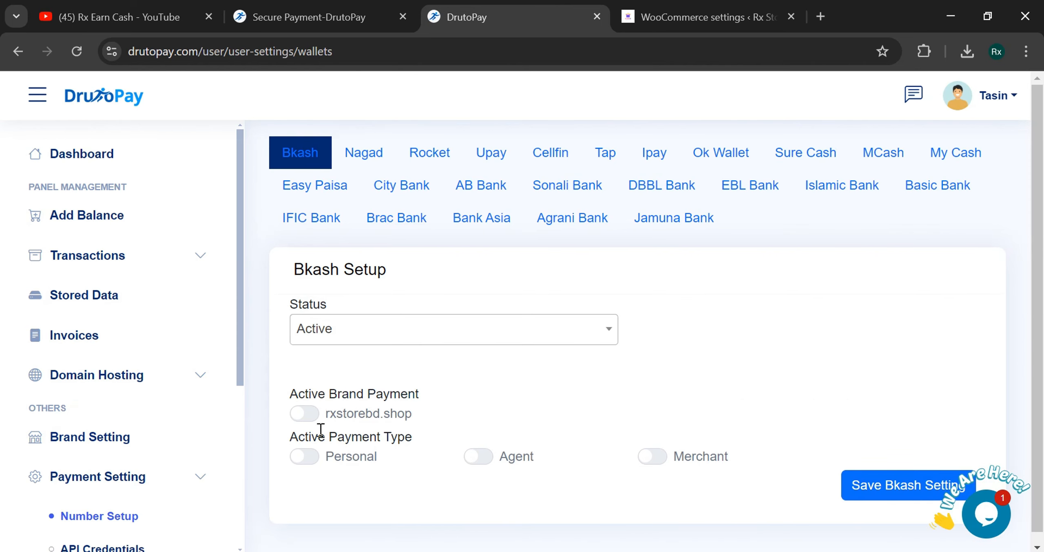
click(295, 414)
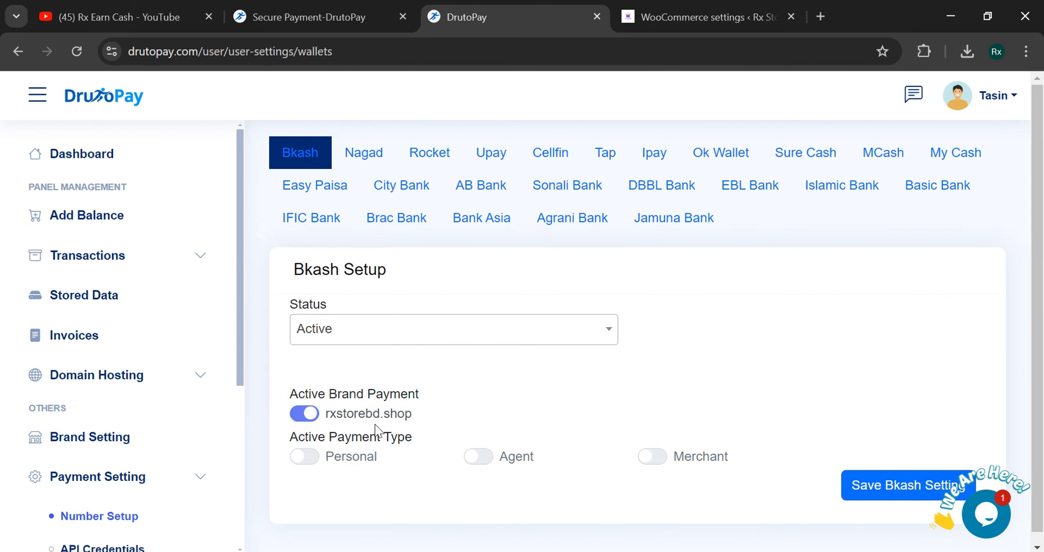
click(301, 457)
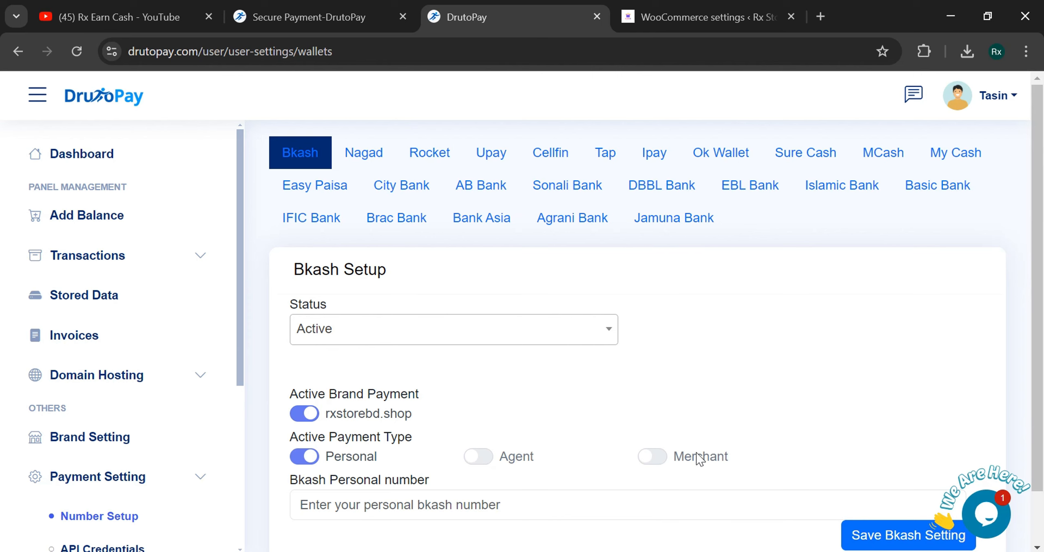
scroll(371, 418, down, 2)
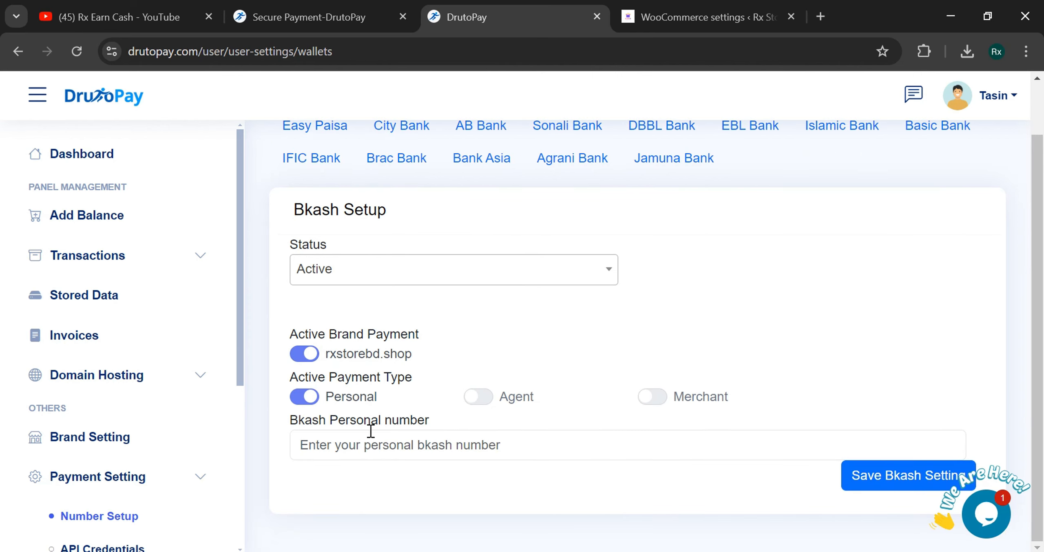
- Enter the bKash personal number, save the bKash settings, and return to the payment page
click(456, 450)
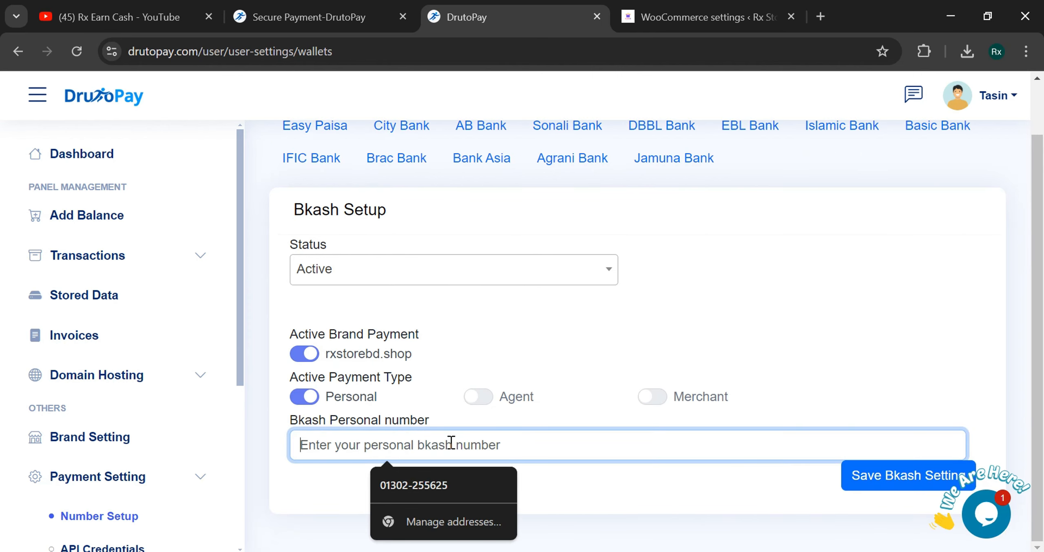
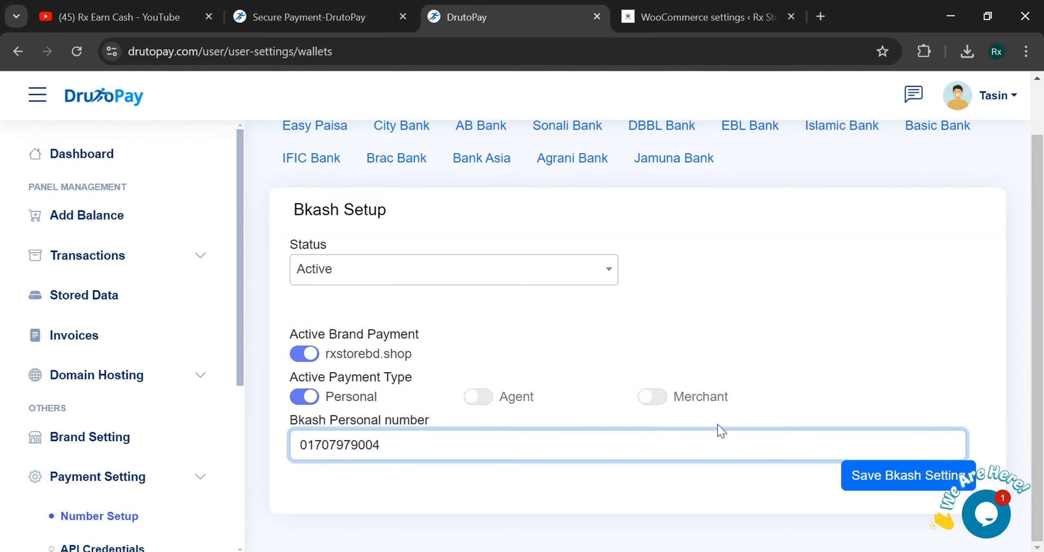
click(652, 397)
scroll(657, 379, down, 3)
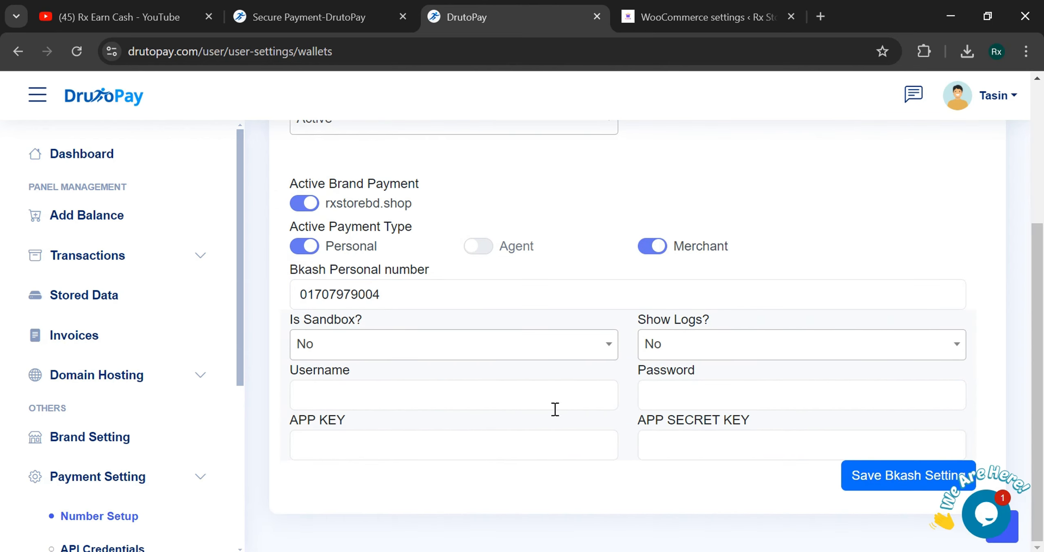
click(652, 246)
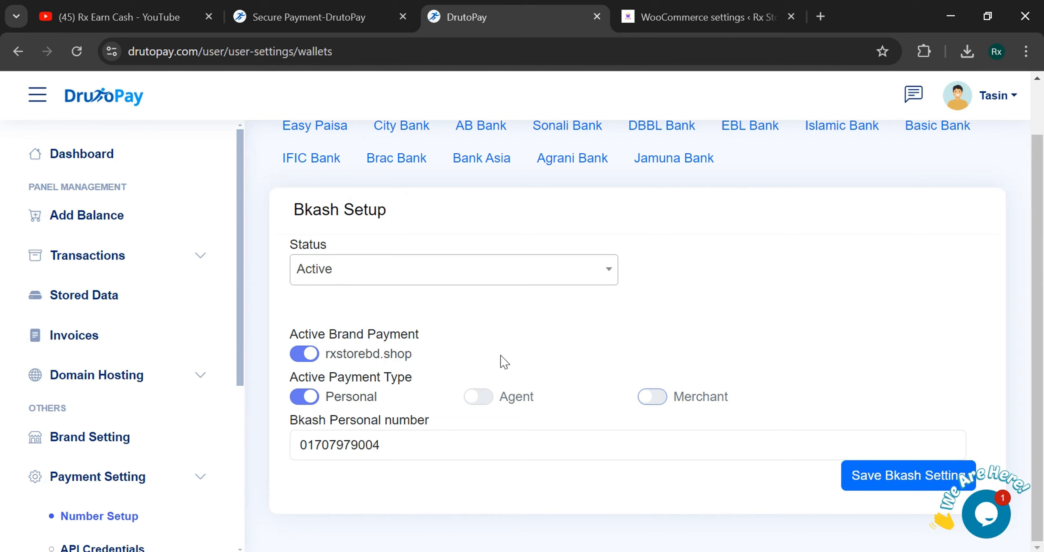
click(851, 478)
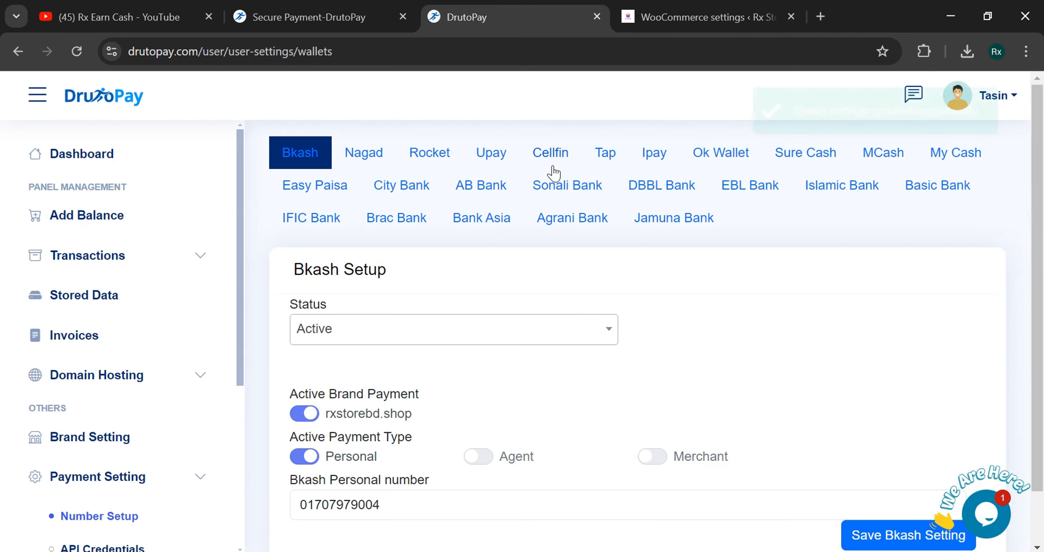
click(701, 17)
click(310, 17)
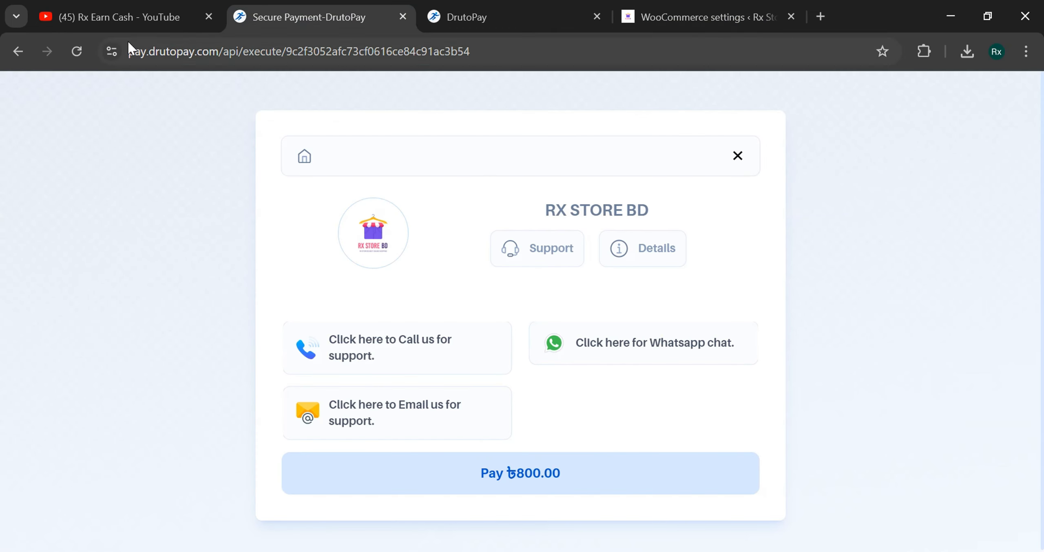
- Reload the payment page, pick bKash Personal and review its ৳800.00 send-money instructions
click(77, 51)
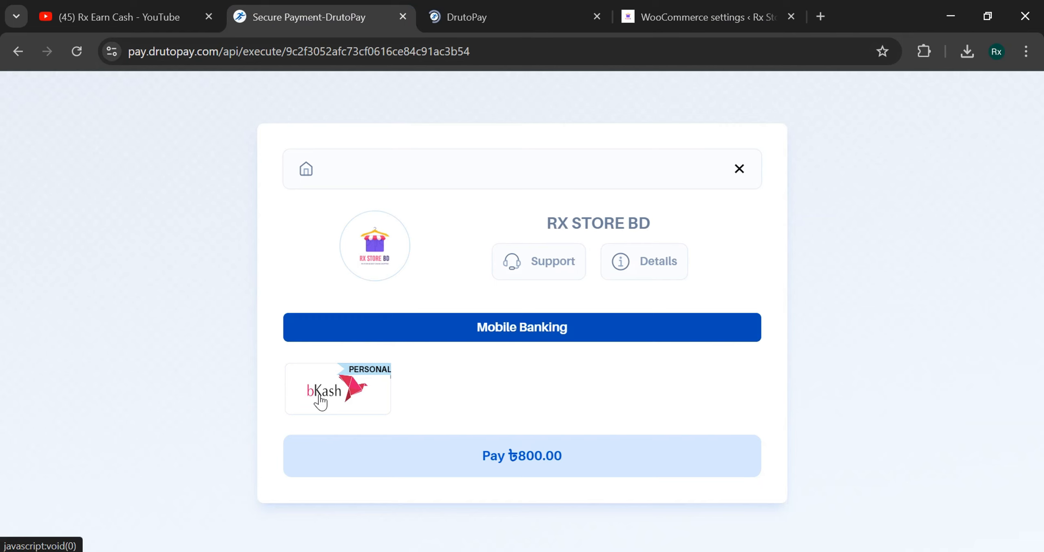
click(321, 402)
scroll(498, 338, down, 3)
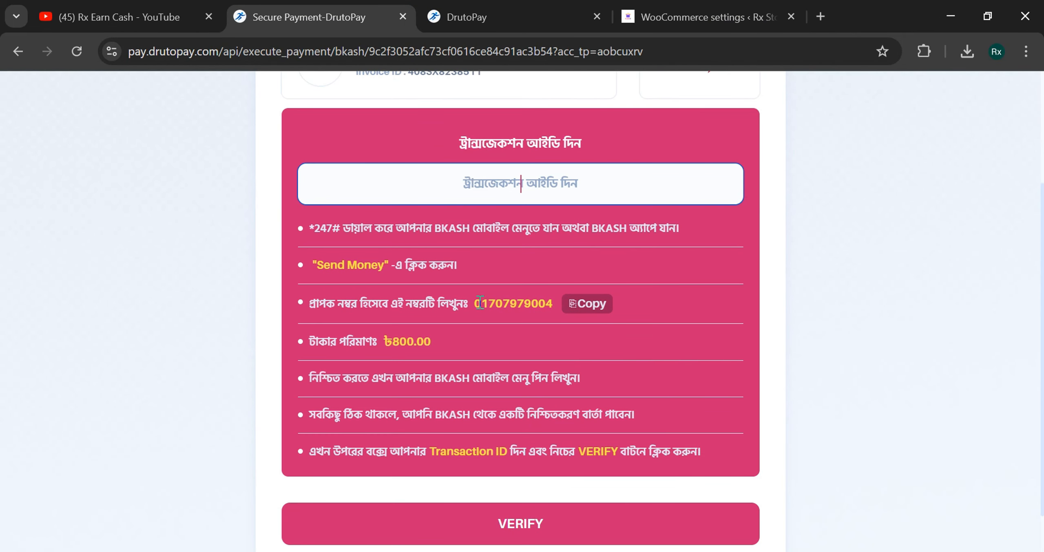
drag(480, 302, 543, 303)
click(537, 349)
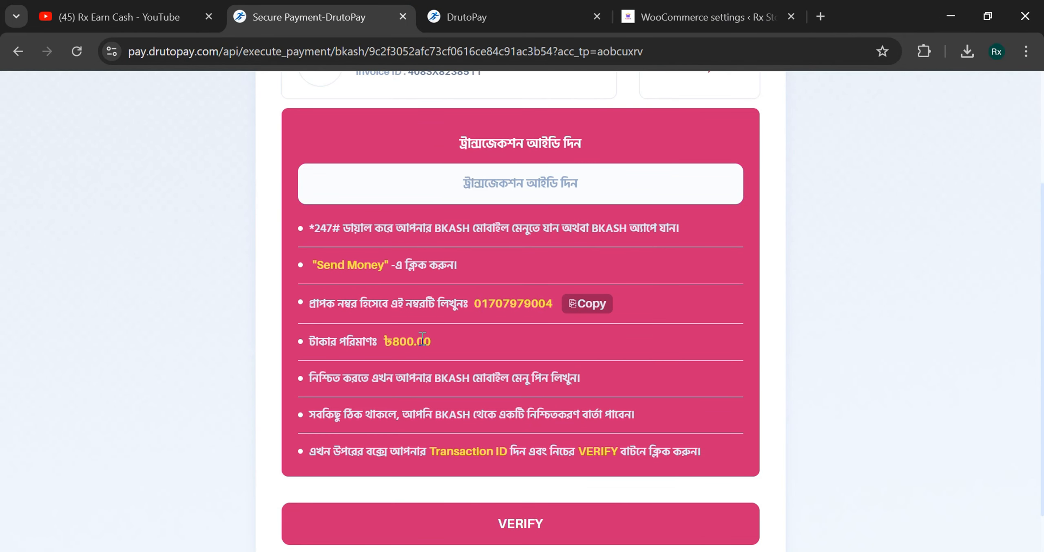
click(537, 181)
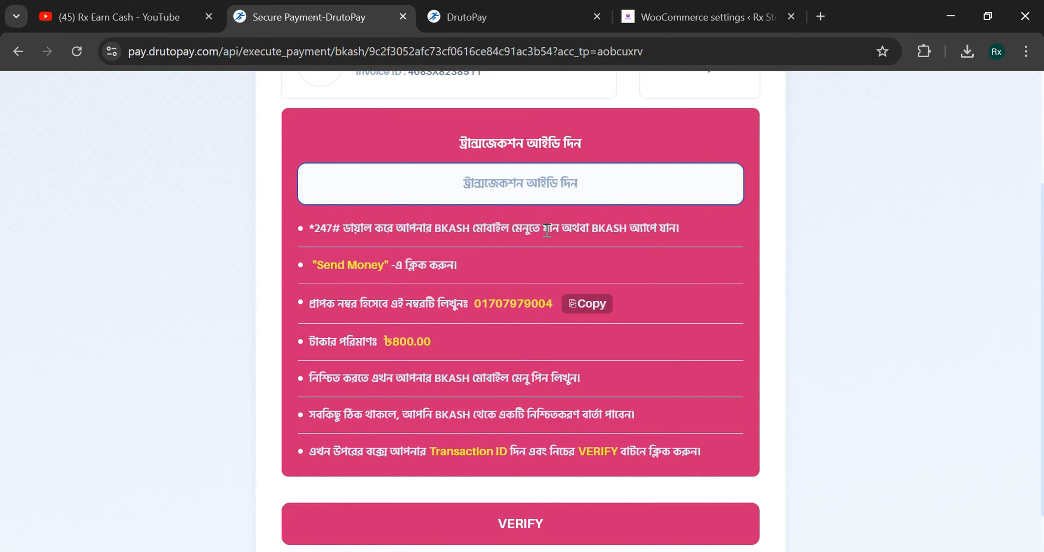
key(ctrl+Tab)
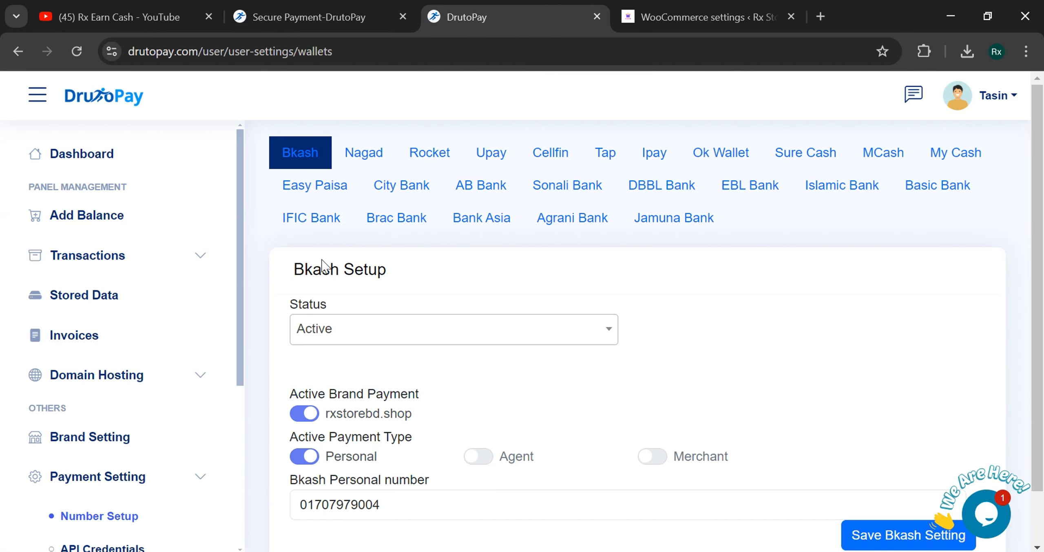
- Scroll the settings page and inspect the Mobile App download link's options
scroll(81, 453, down, 4)
scroll(81, 453, down, 2)
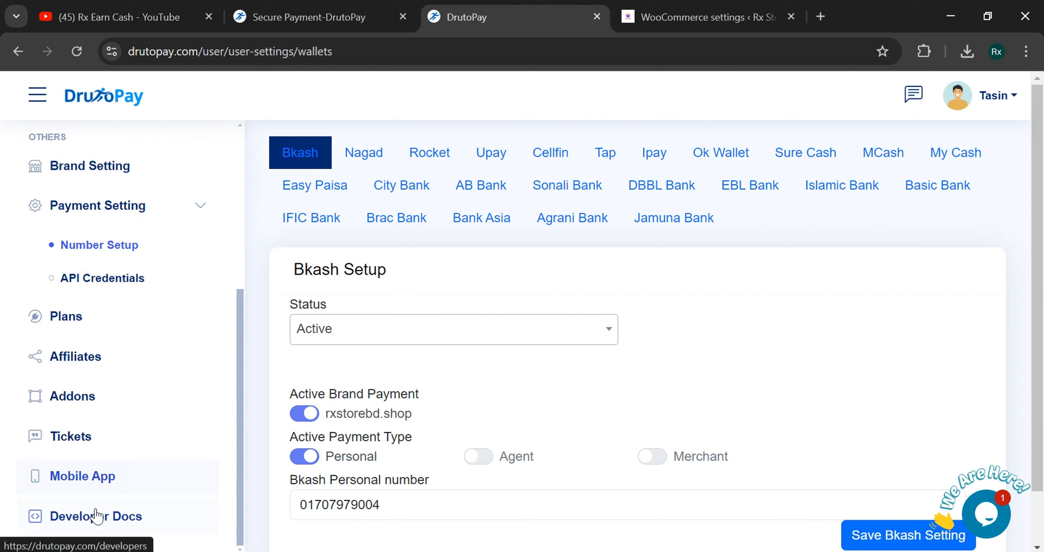
right_click(121, 483)
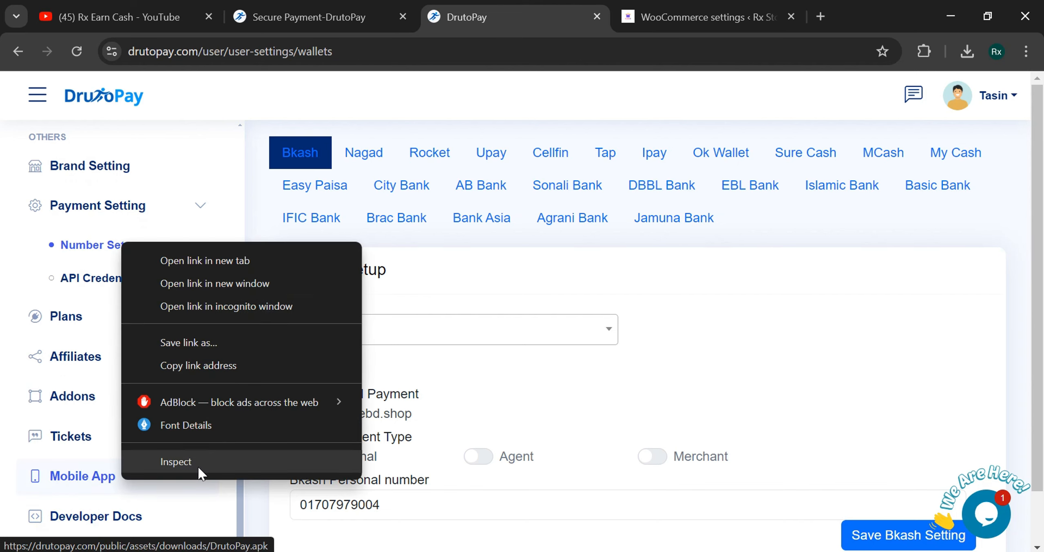
click(4, 486)
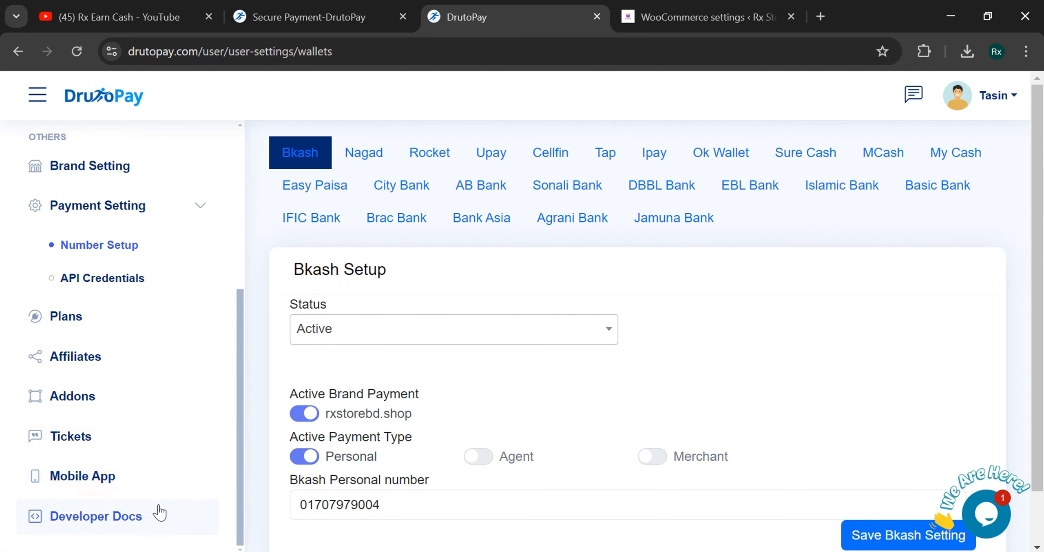
scroll(161, 411, up, 2)
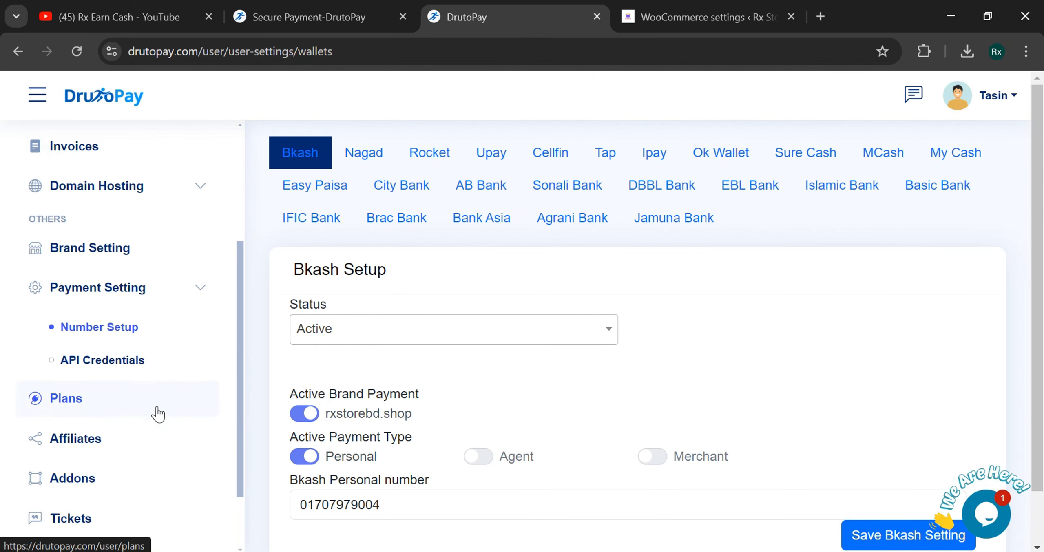
scroll(157, 414, up, 2)
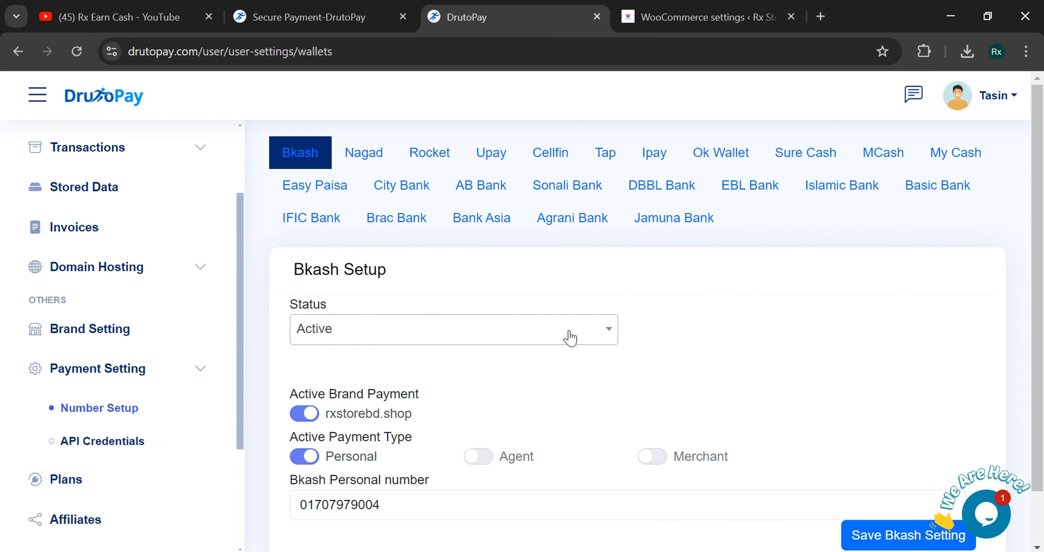
- Set Nagad to Active for rxstorebd.shop as Personal, enter the personal number, and save
click(364, 153)
click(401, 326)
click(352, 409)
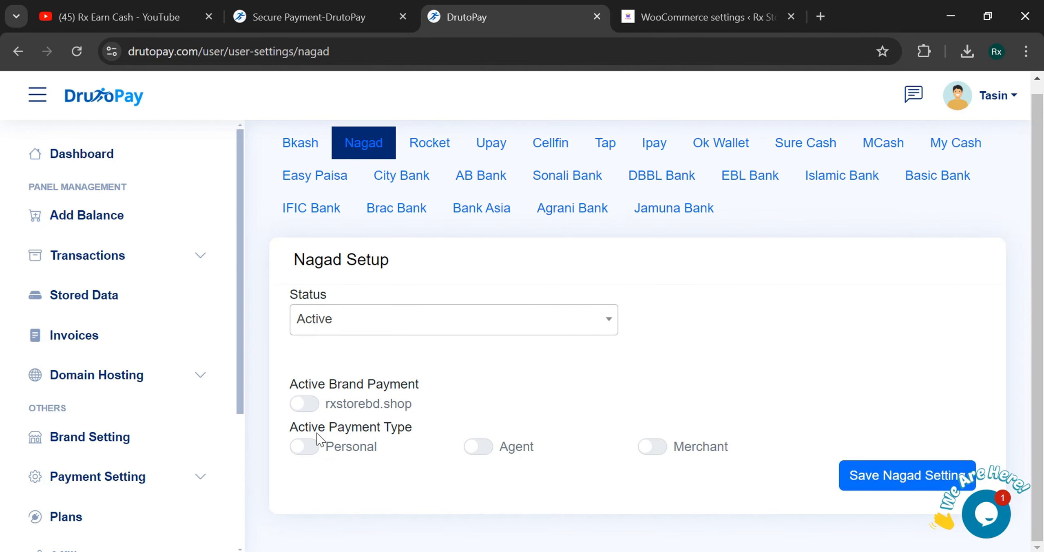
click(306, 406)
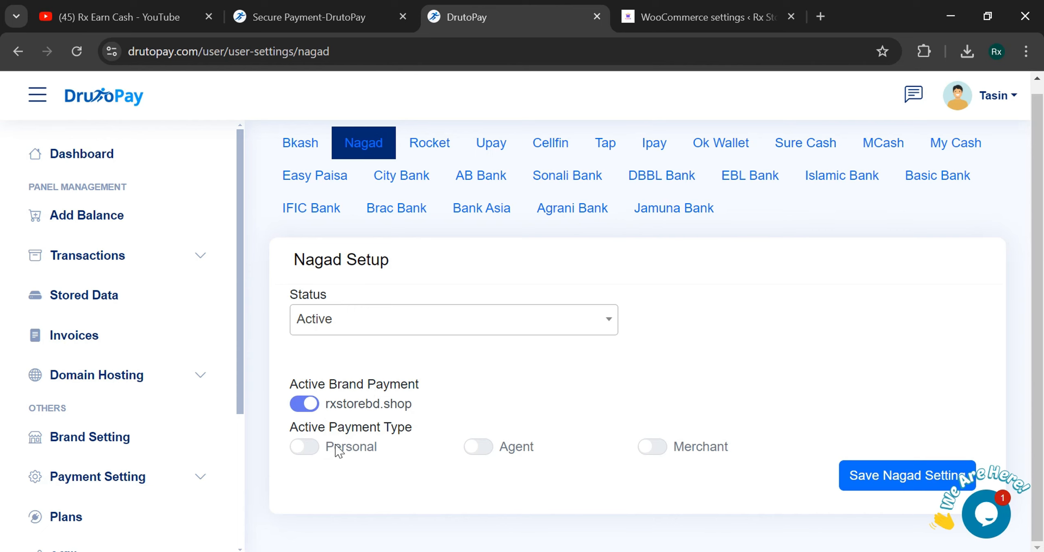
click(301, 448)
scroll(354, 366, down, 1)
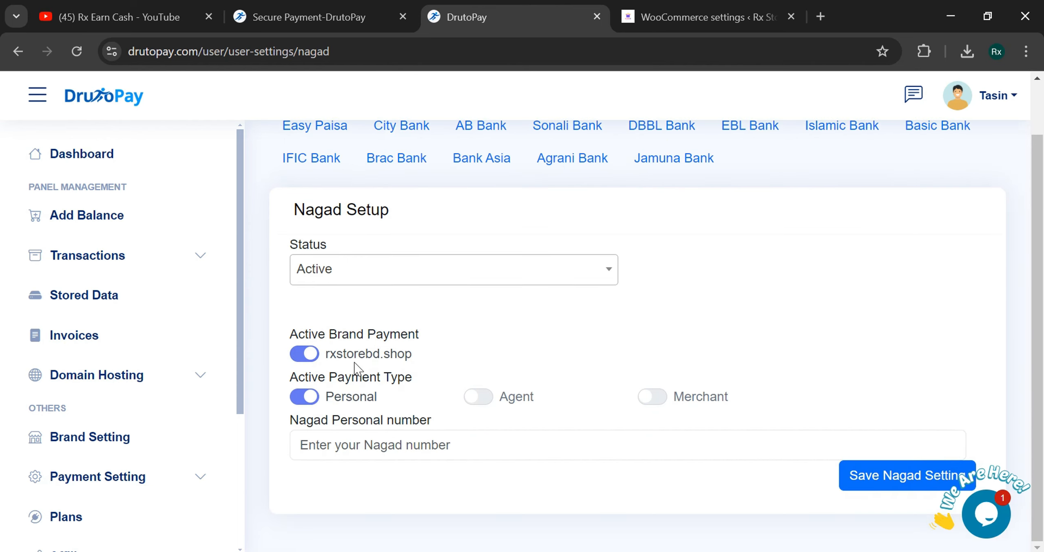
click(391, 448)
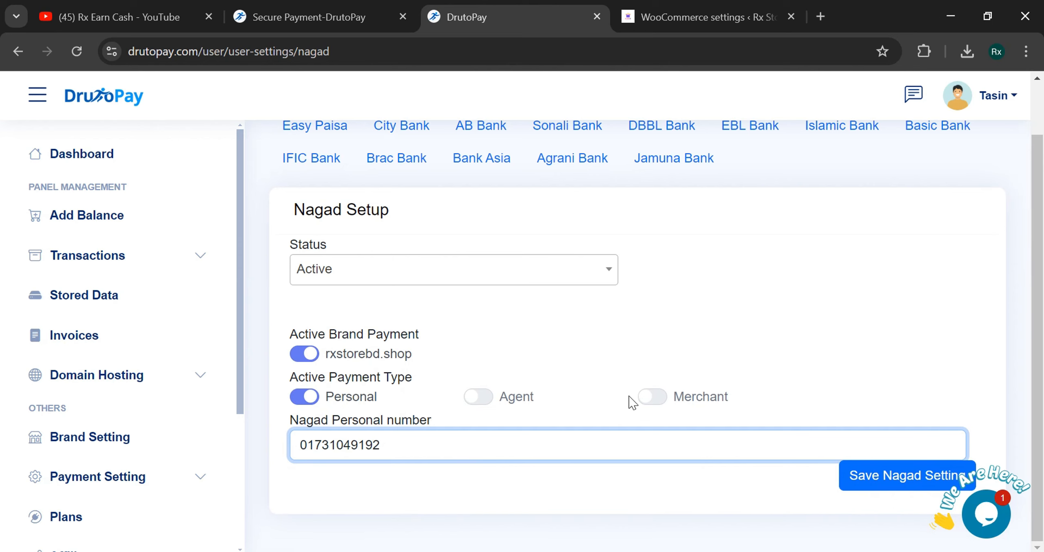
click(852, 476)
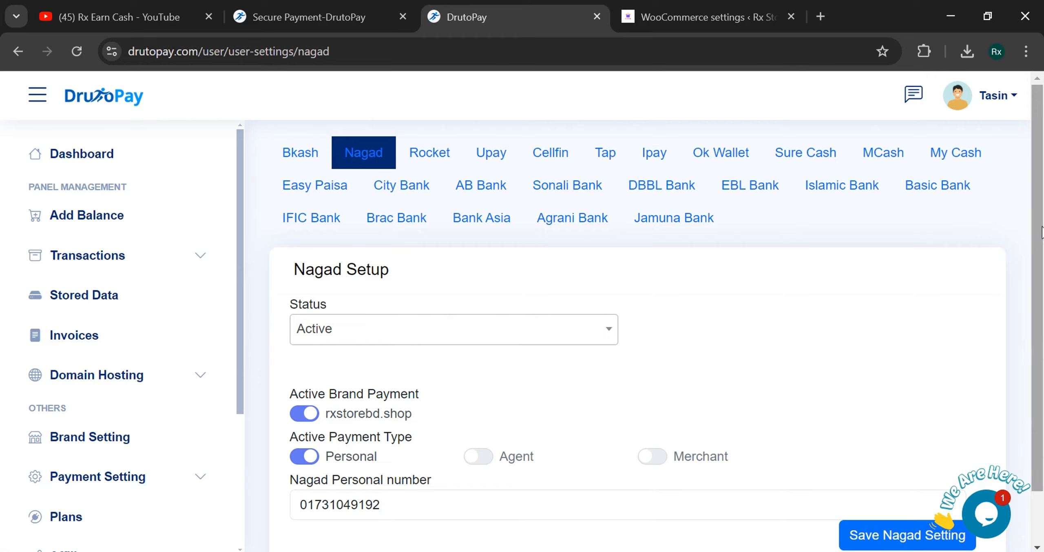
- Go back to the payment page's method selection and view the store's support contacts
click(366, 17)
click(693, 17)
key(ctrl+Tab)
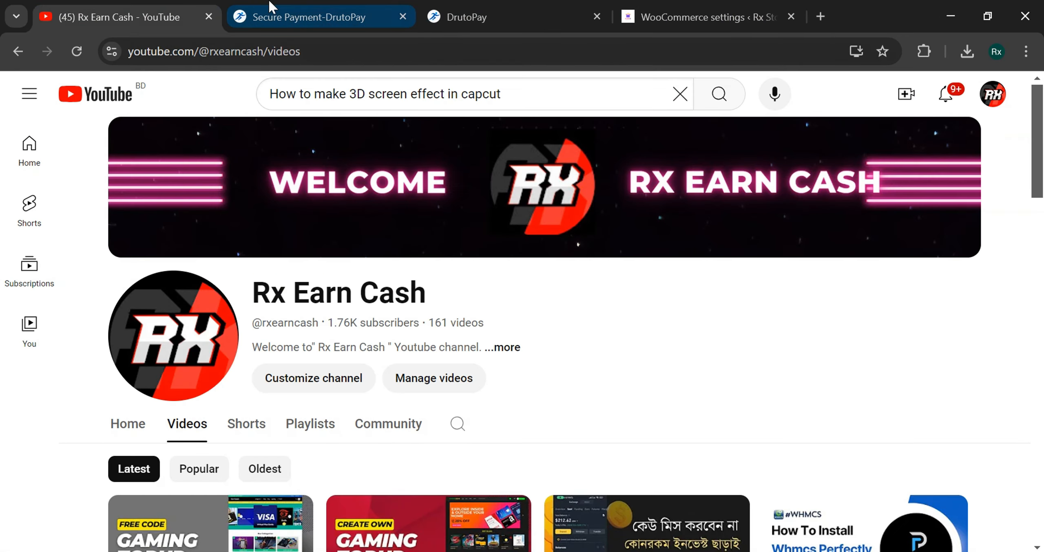
key(ctrl+Tab)
click(18, 51)
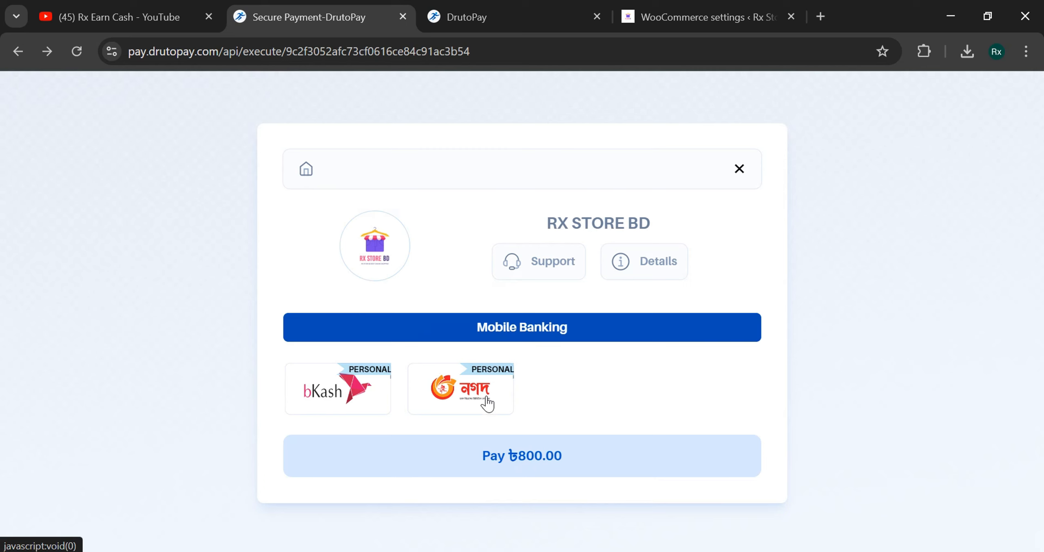
click(541, 267)
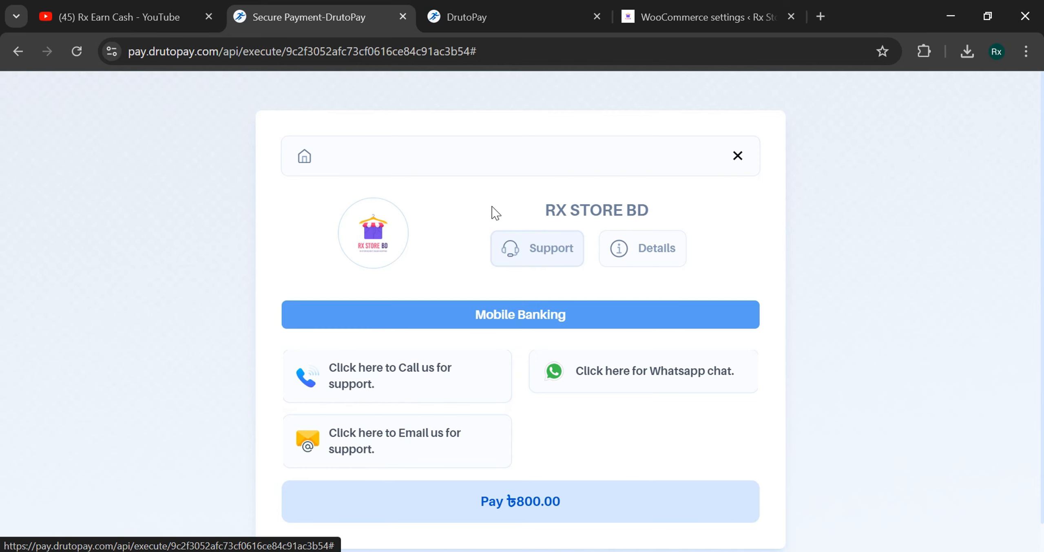
- Recheck the Nagad setup, then review the ৳800.00 amount and total payable in Details
click(467, 17)
scroll(136, 272, down, 1)
scroll(136, 272, up, 1)
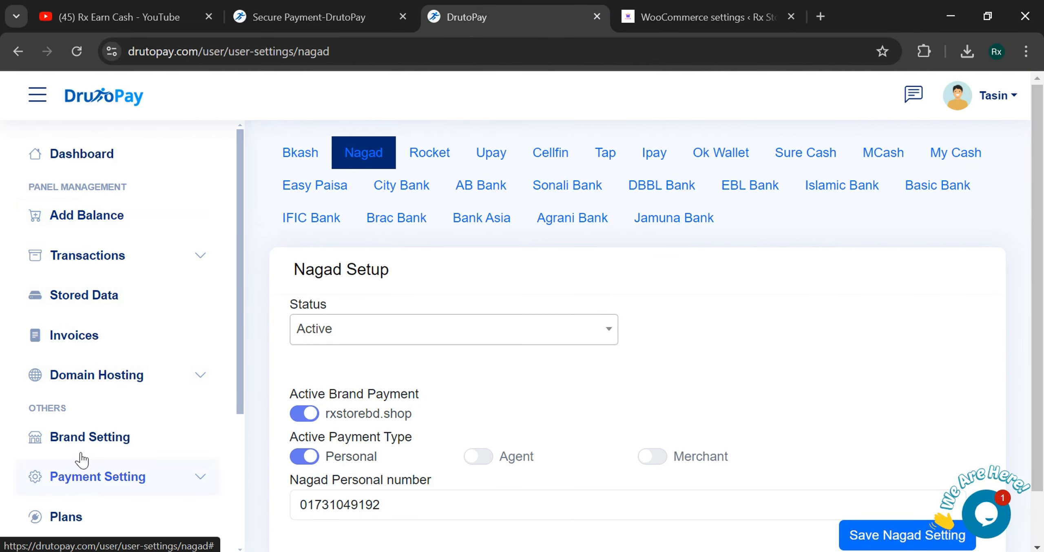
scroll(89, 448, down, 2)
key(ctrl+shift+Tab)
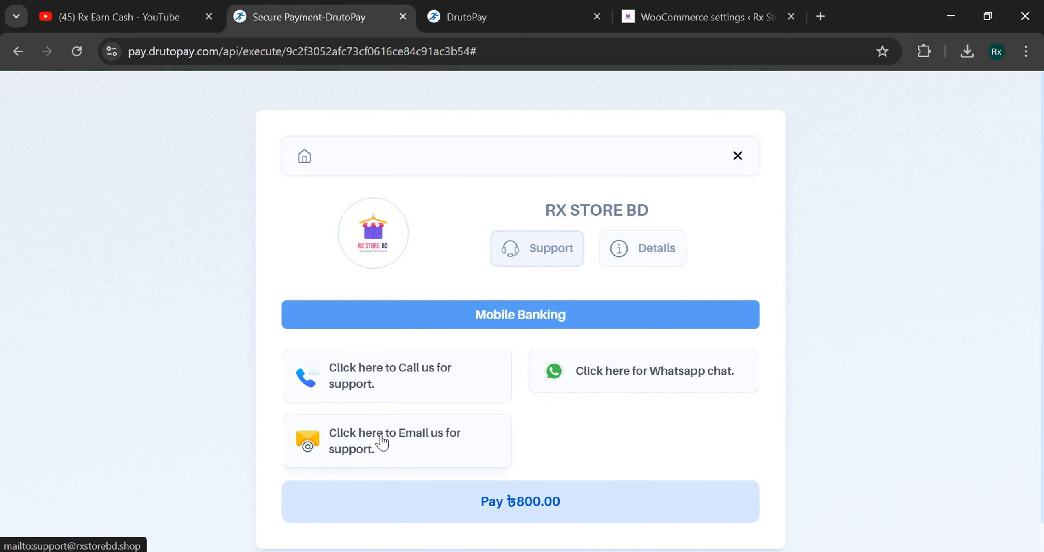
scroll(497, 420, down, 2)
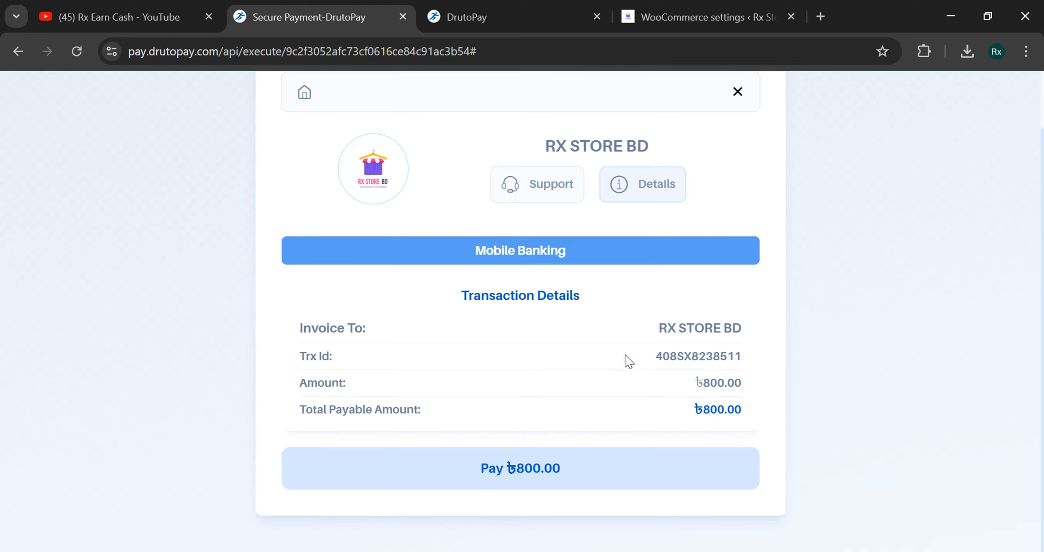
drag(689, 392, 759, 381)
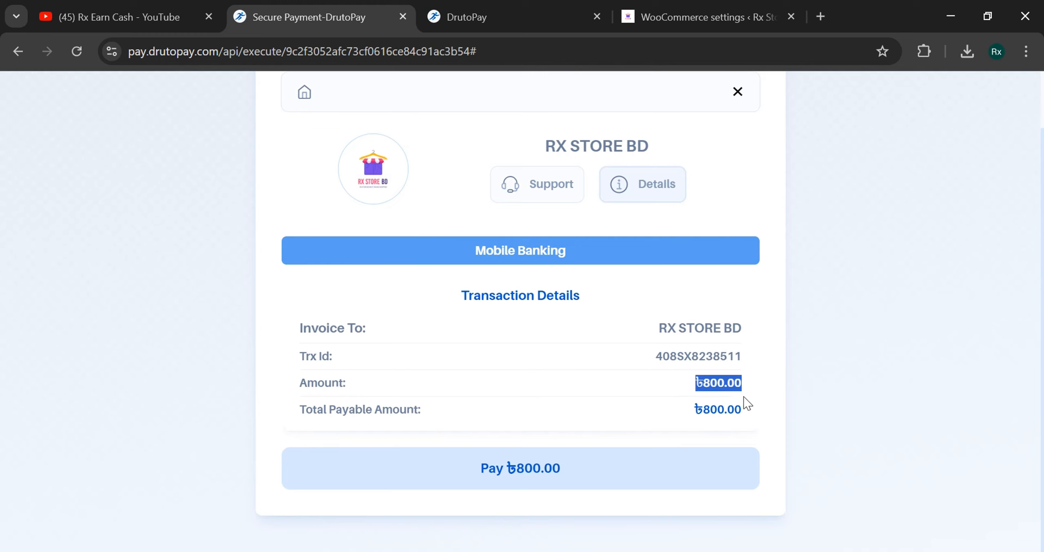
drag(691, 425, 769, 415)
click(769, 416)
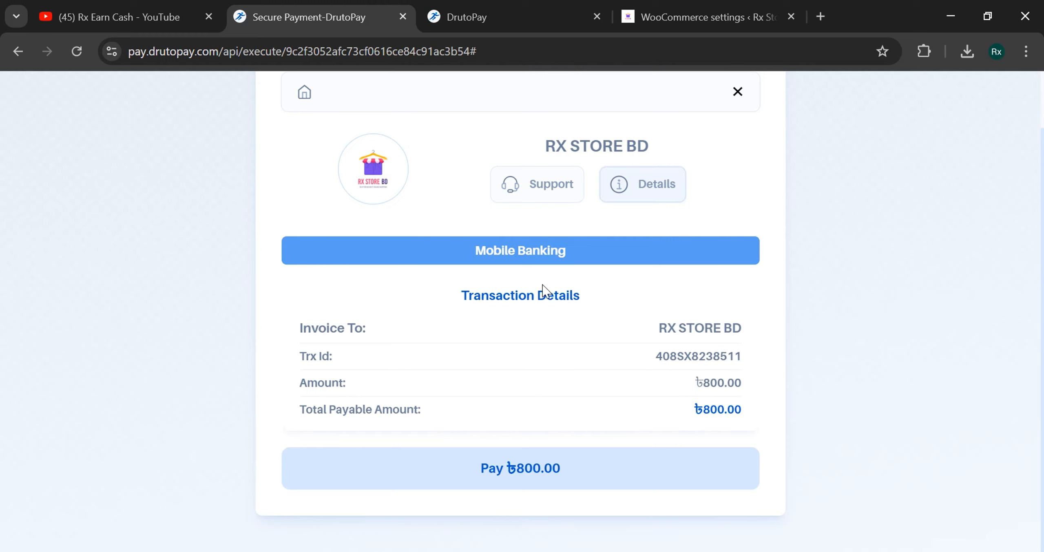
- Reopen the support contacts, then return to Mobile Banking and choose bKash
click(523, 198)
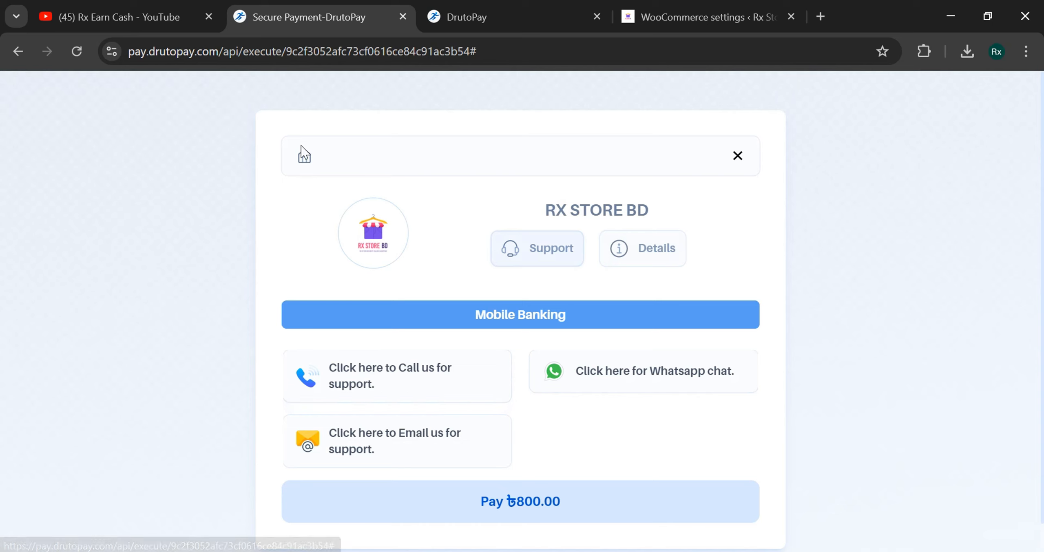
scroll(554, 381, down, 1)
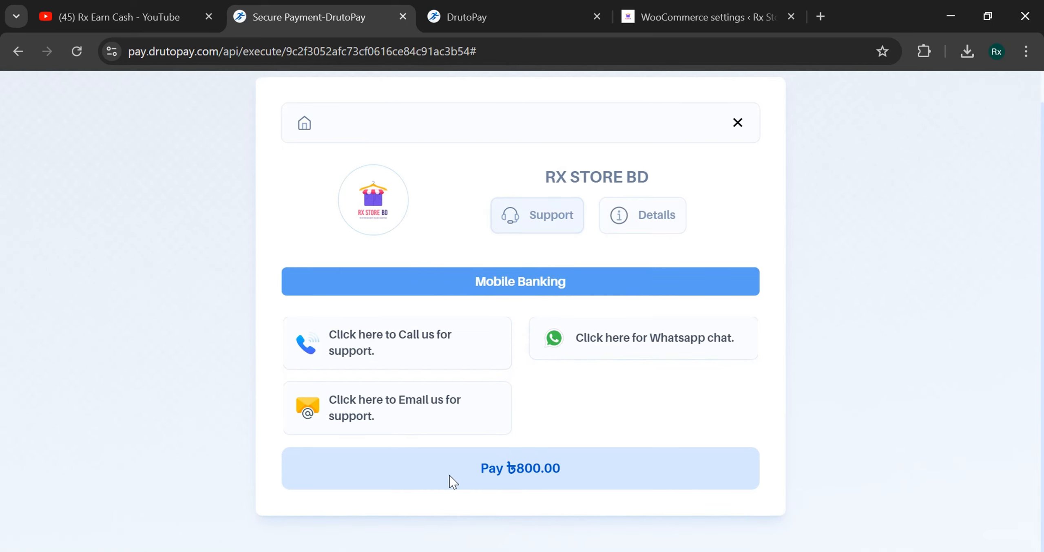
click(475, 283)
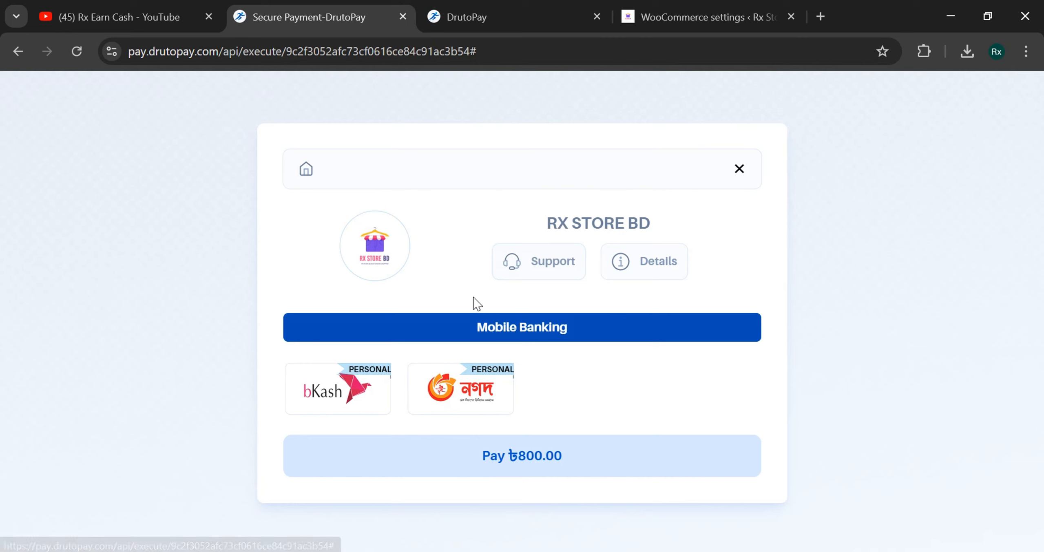
mouse_move(532, 6)
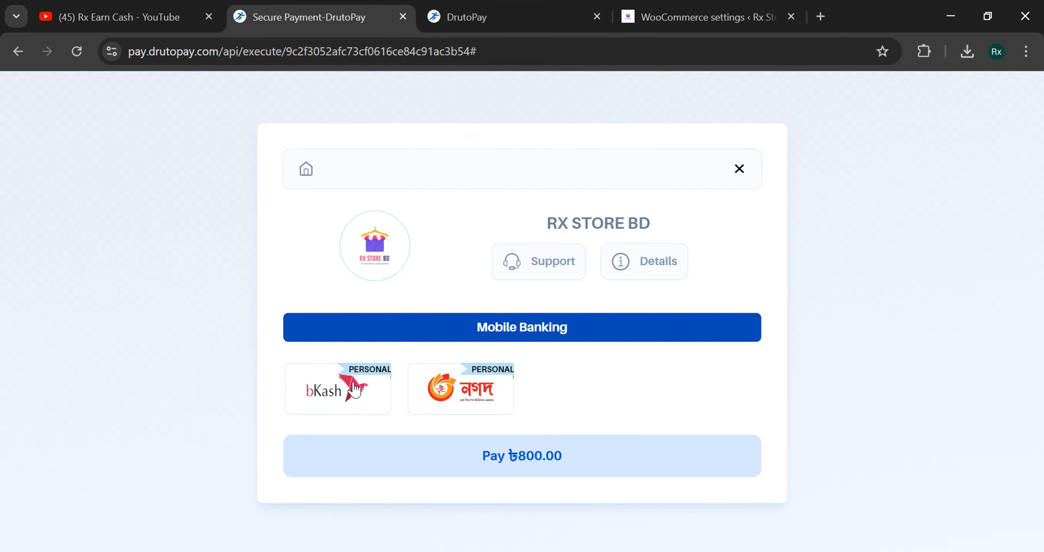
click(338, 388)
- Place the Druto Pay app on the phone's home screen and launch it
scroll(477, 298, down, 2)
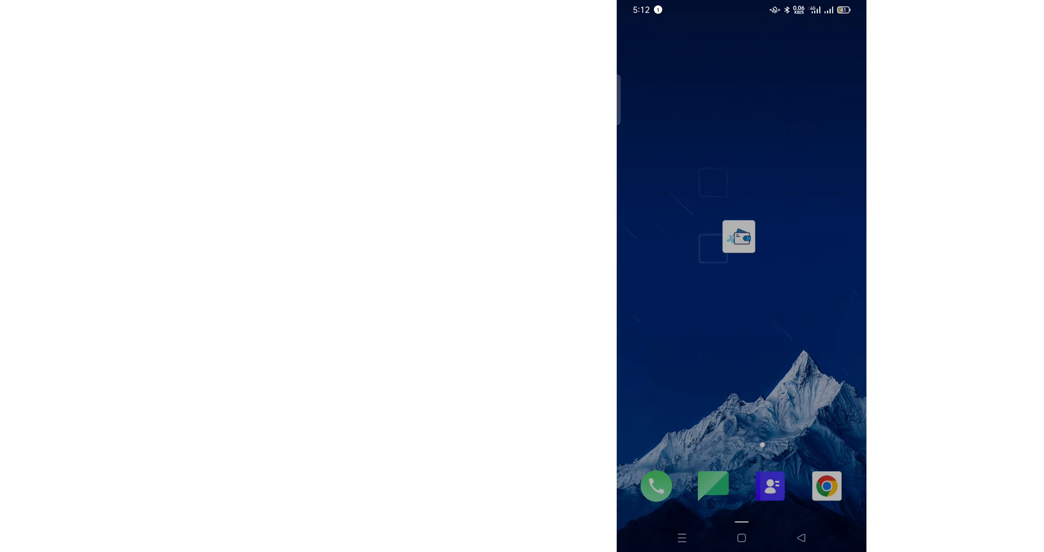
drag(762, 220, 715, 189)
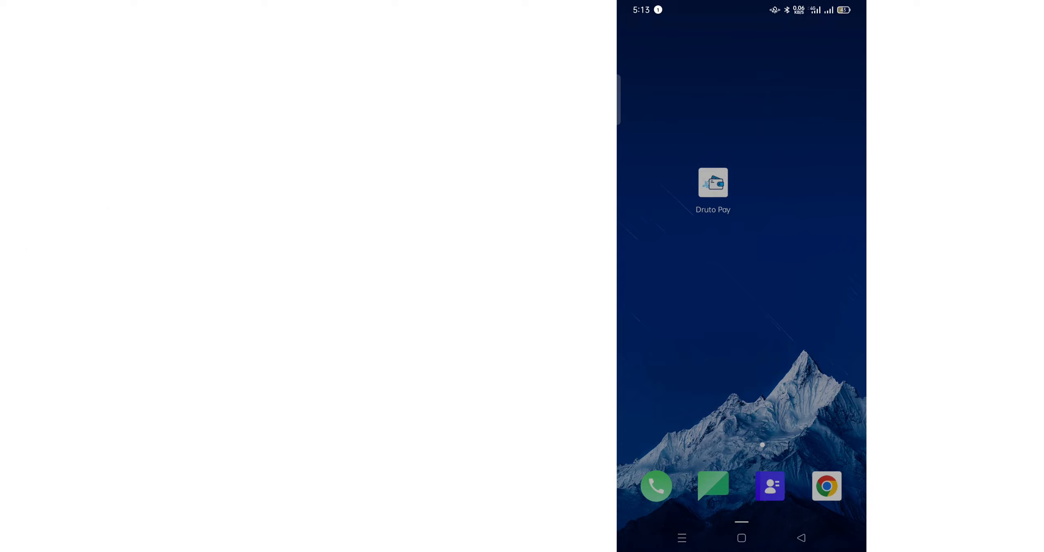
click(713, 182)
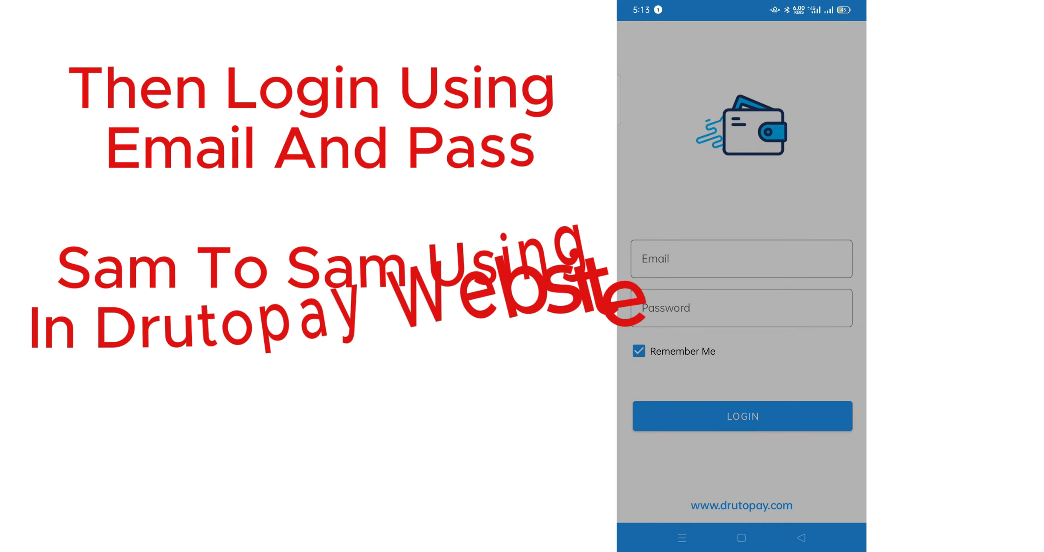
- Begin signing in to Druto Pay by entering the login email
click(741, 258)
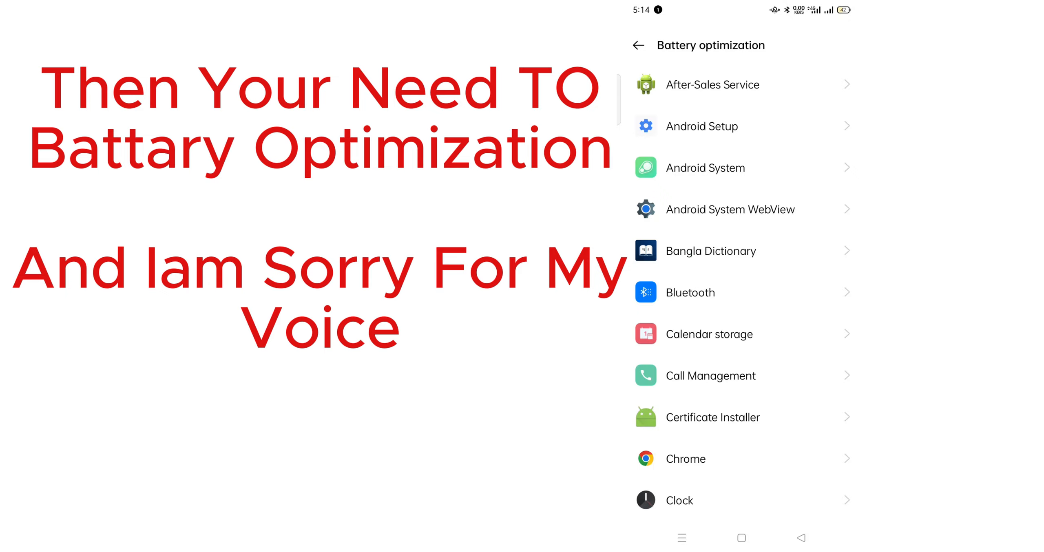
scroll(742, 293, down, 10)
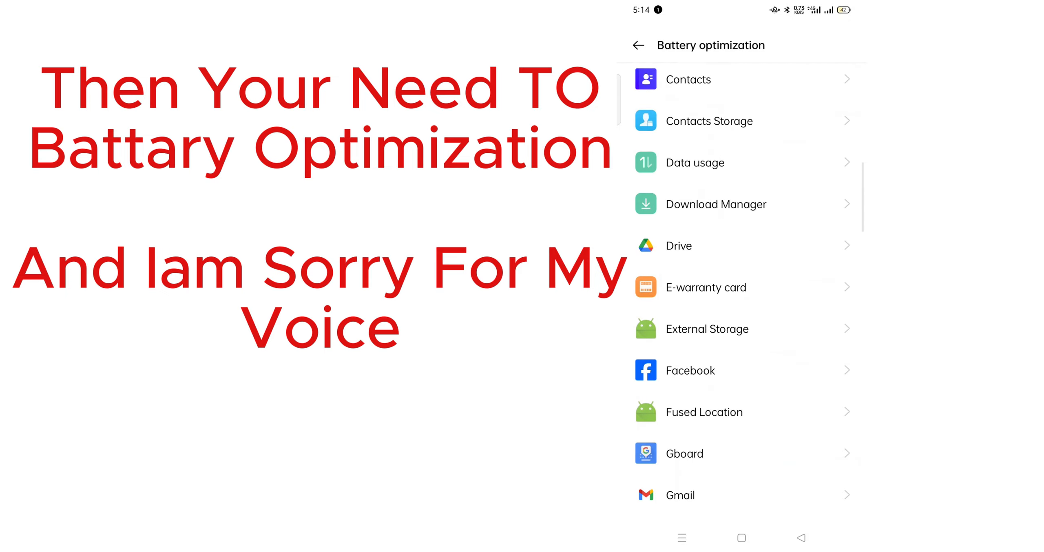
scroll(742, 292, down, 10)
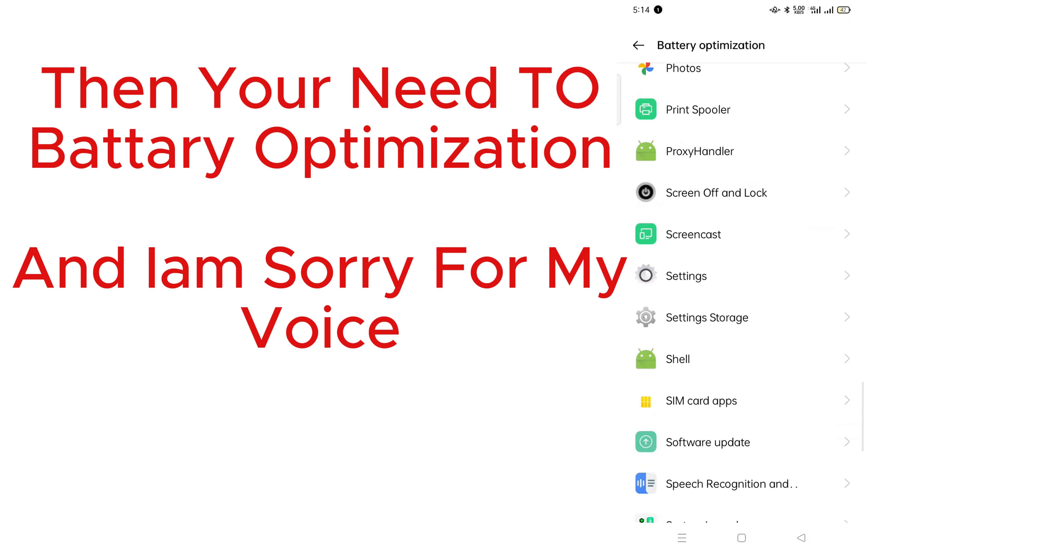
scroll(742, 293, down, 10)
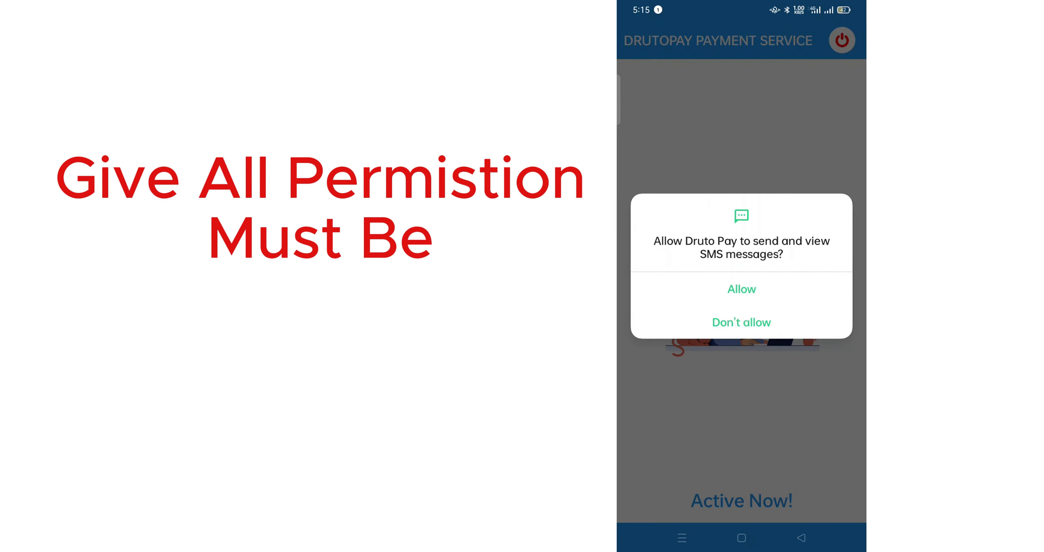
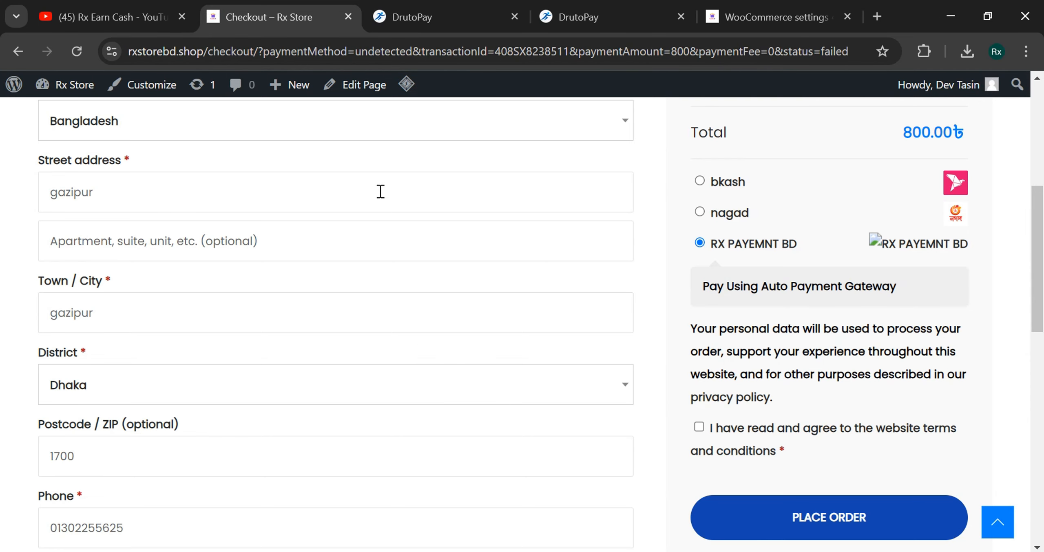
- Accept the terms and place the ৳800 order with RX PAYEMNT BD to reach DrutoPay
scroll(1035, 245, up, 5)
scroll(822, 345, down, 9)
click(809, 371)
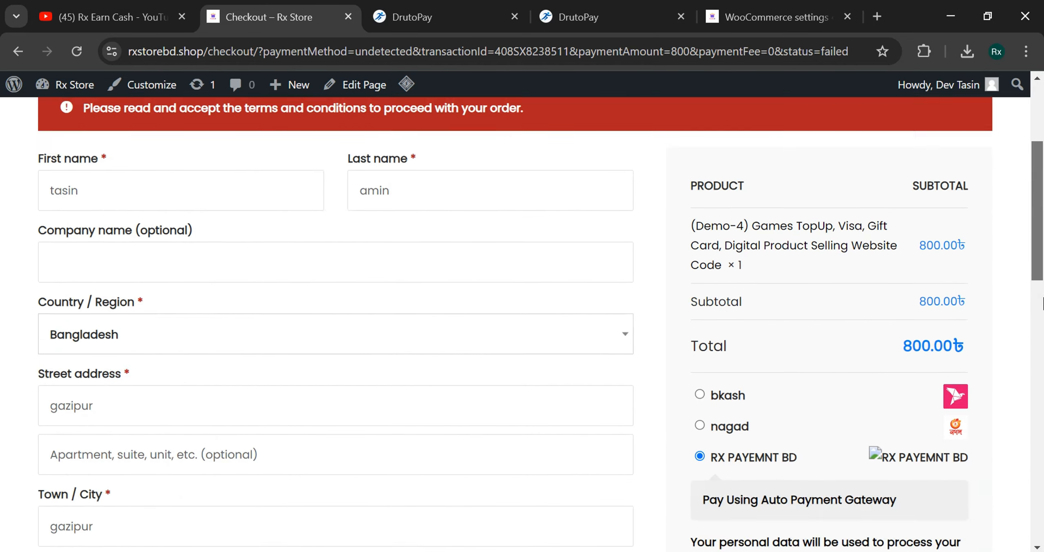
scroll(1041, 304, down, 4)
click(698, 291)
click(782, 387)
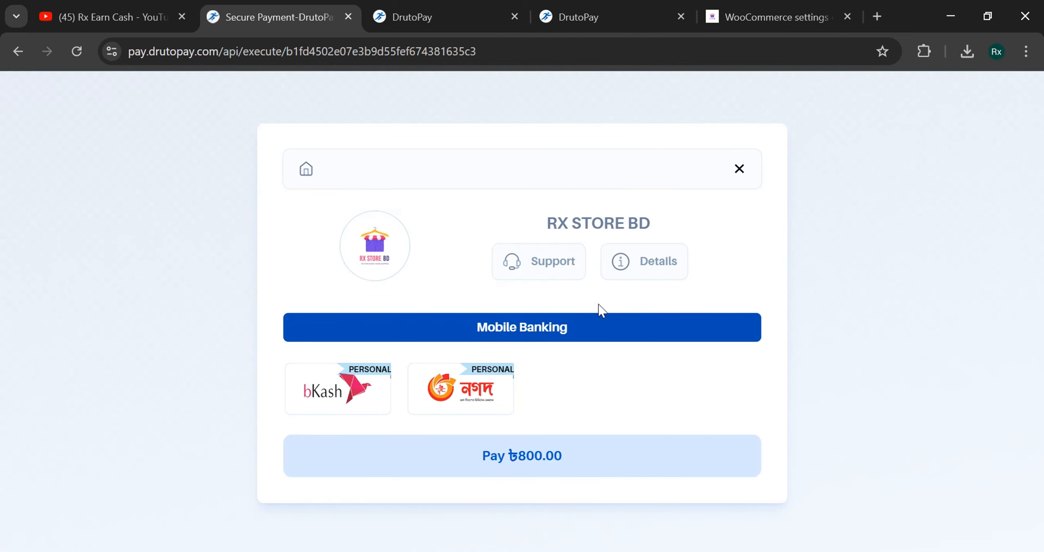
- Open the DrutoPay home page in a new tab, then return to the payment page
right_click(309, 170)
click(366, 187)
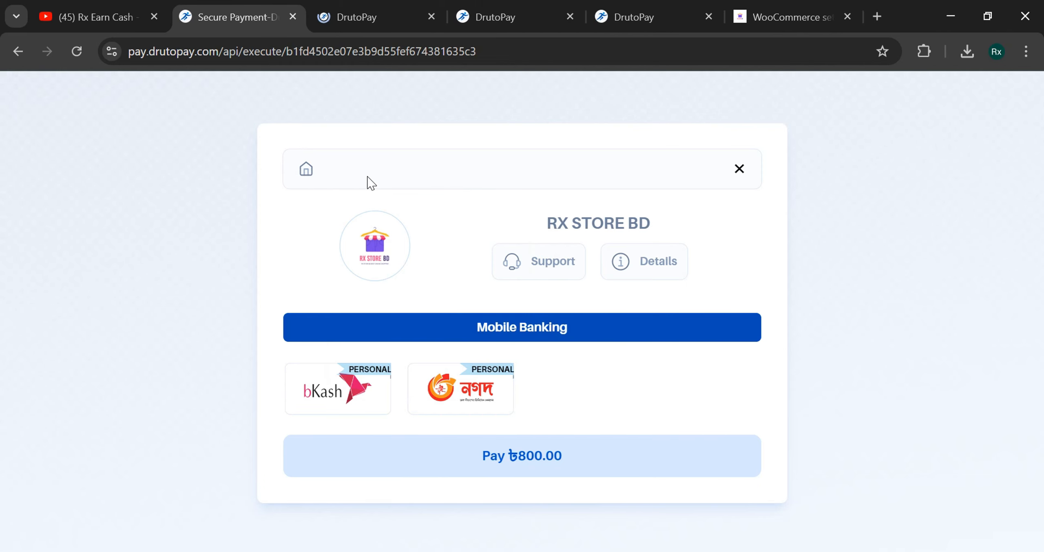
key(ctrl+Tab)
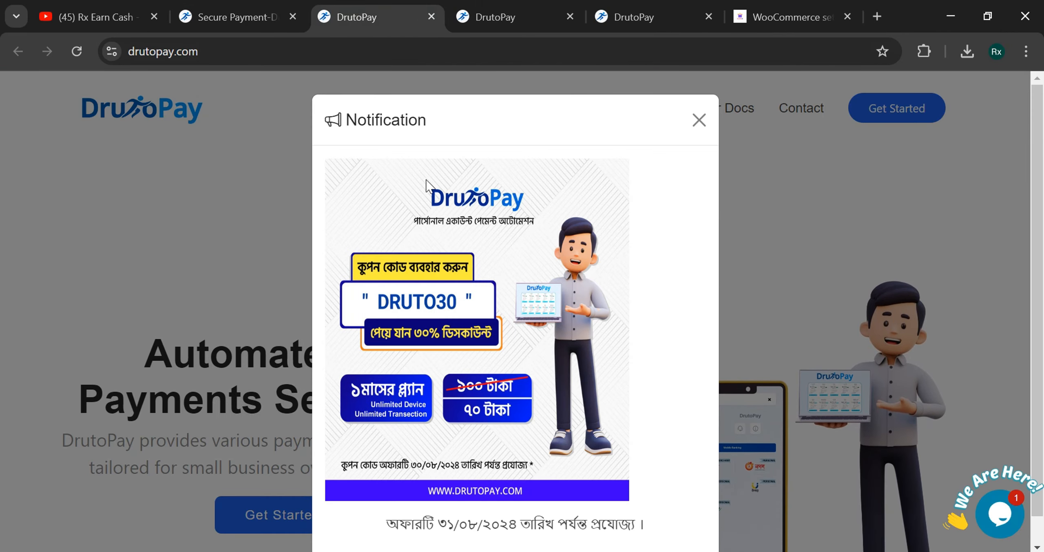
click(238, 14)
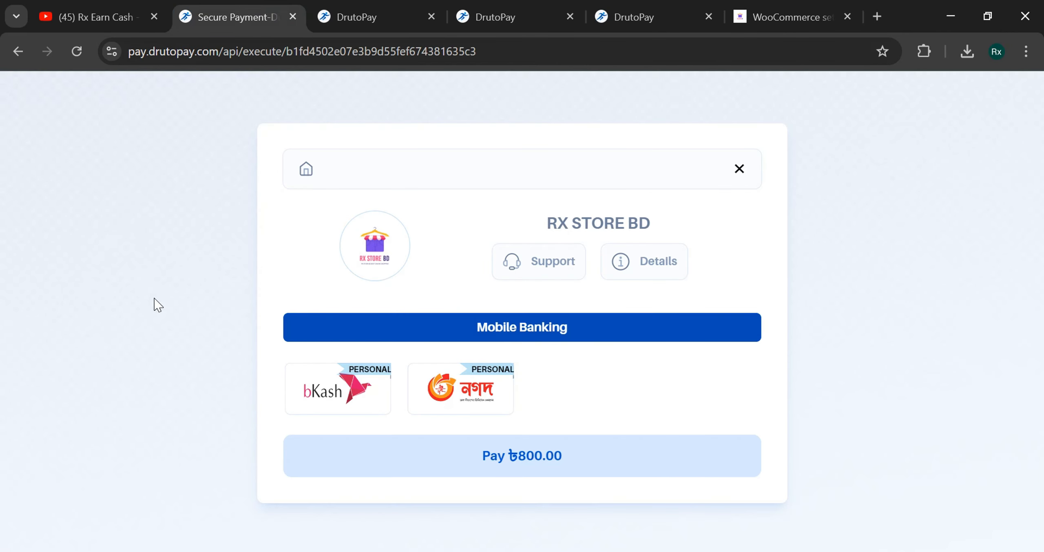
- Cancel the ৳800 payment, confirm it, and review the returned failed checkout page
click(740, 170)
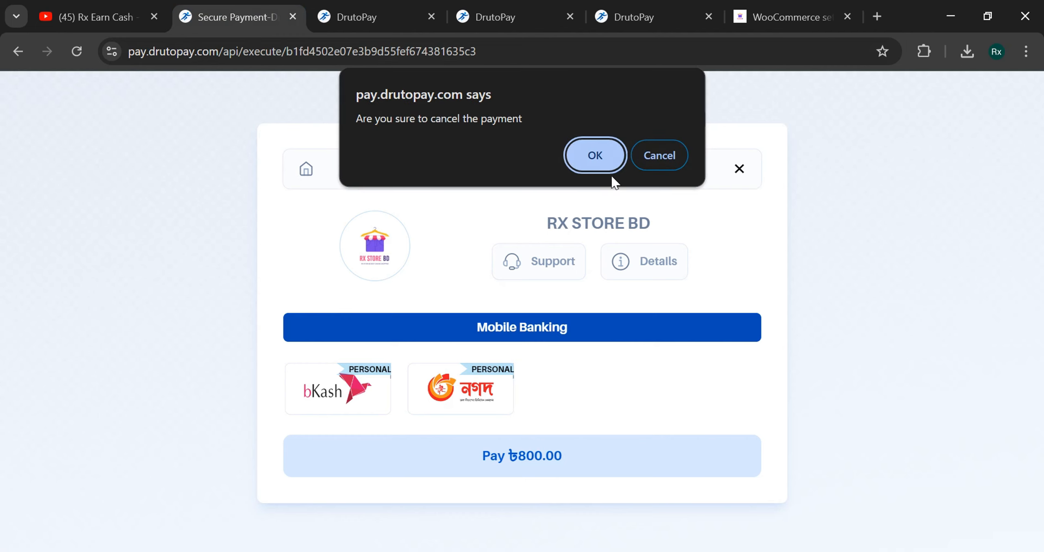
click(610, 171)
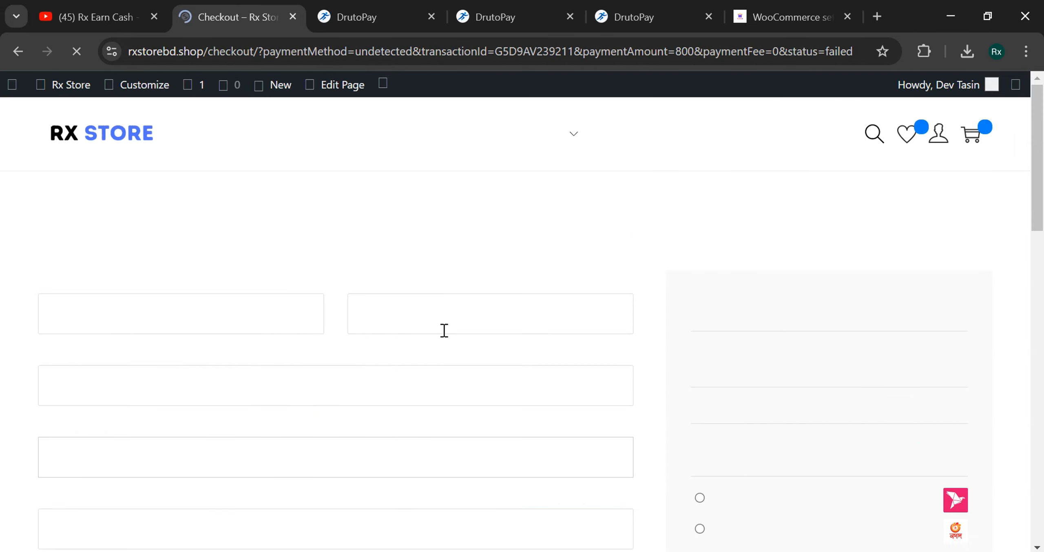
scroll(1040, 216, down, 1)
drag(1042, 216, 1043, 272)
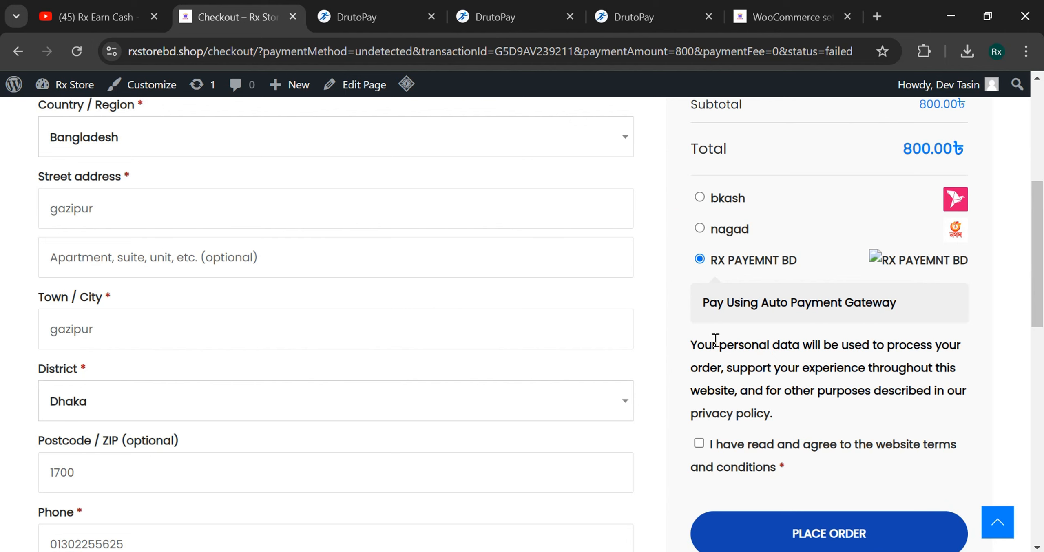
drag(1041, 247, 1041, 171)
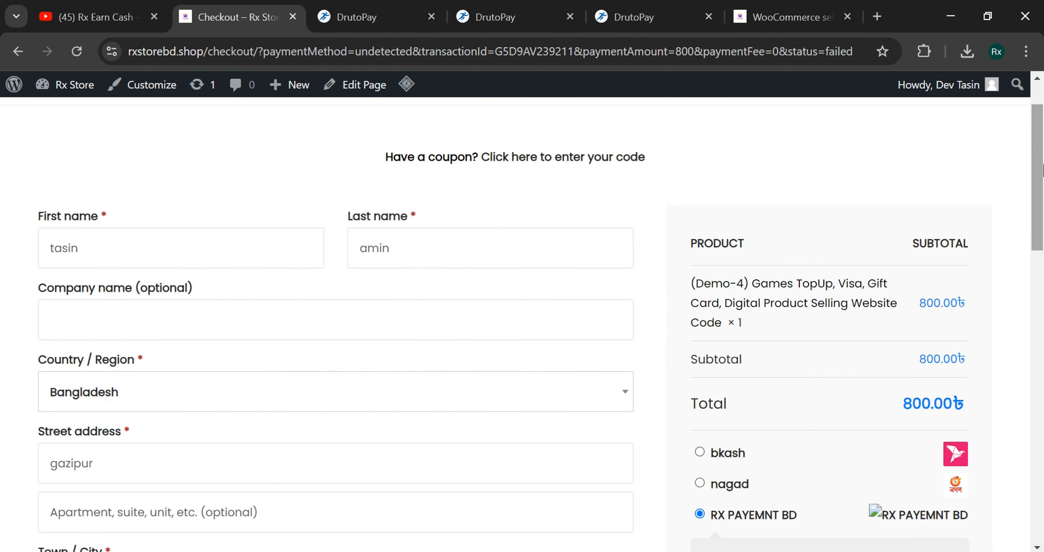